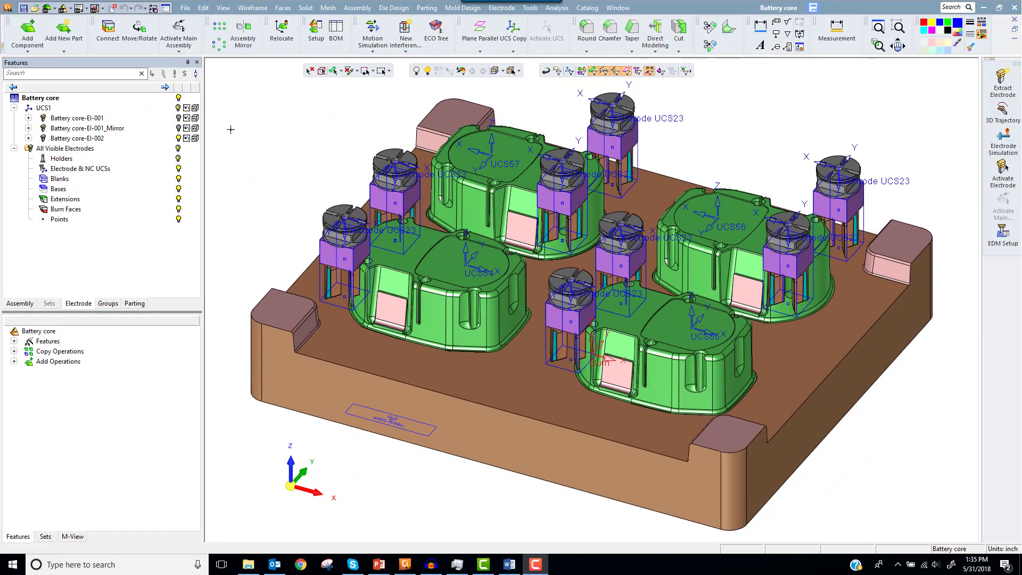
Hide the Battery core-El-002 electrode and start extracting a new electrode at the front pocket of the UCS54 core.
left_click(179, 138)
left_click(1003, 81)
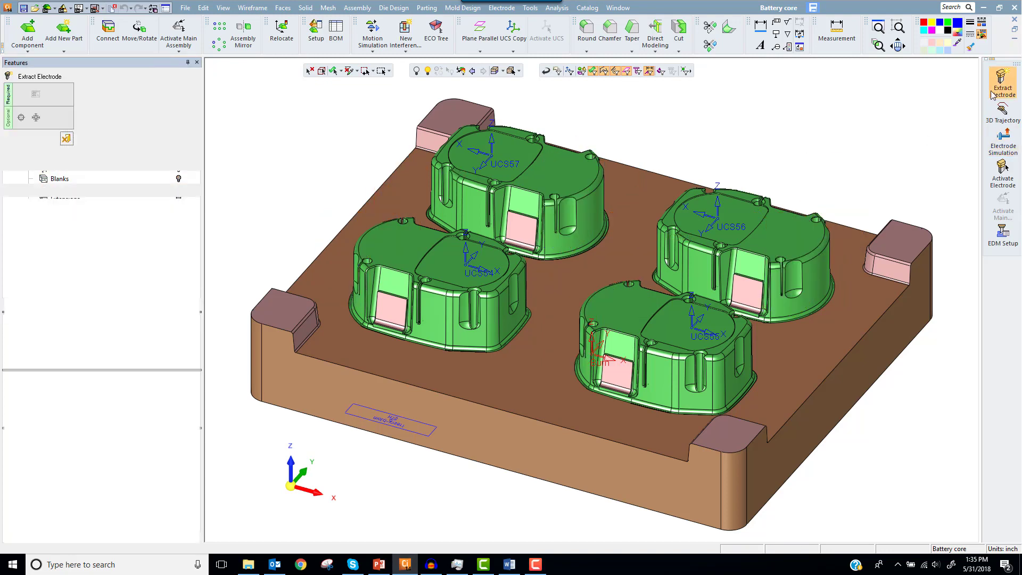
left_click(295, 467)
left_click(454, 459)
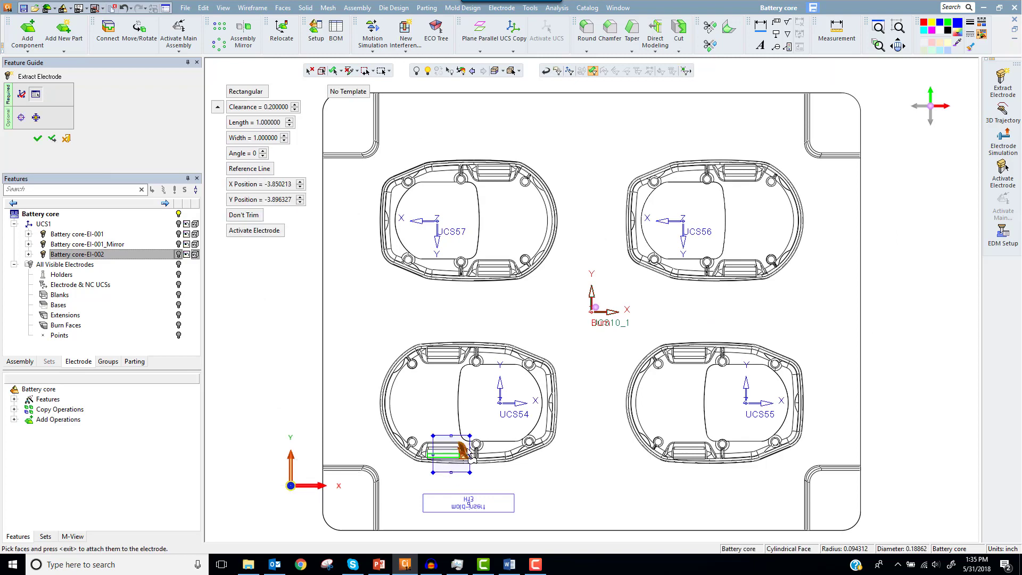
scroll(456, 458, "up", 5)
scroll(551, 376, "down", 3)
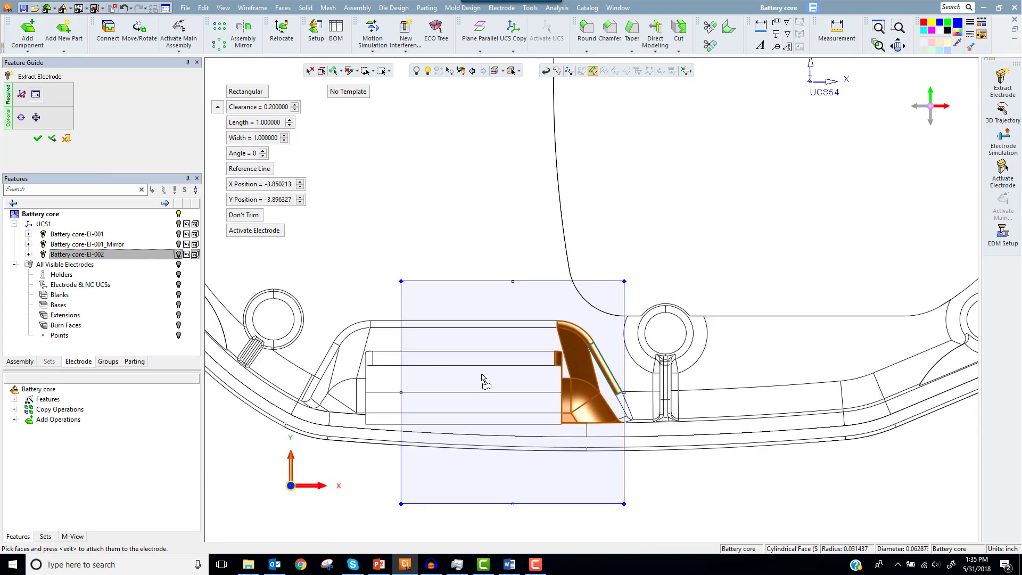
Clear the first face selection and pick the four corner round and wall faces at both ends of the pocket.
key("Escape")
left_click(588, 419)
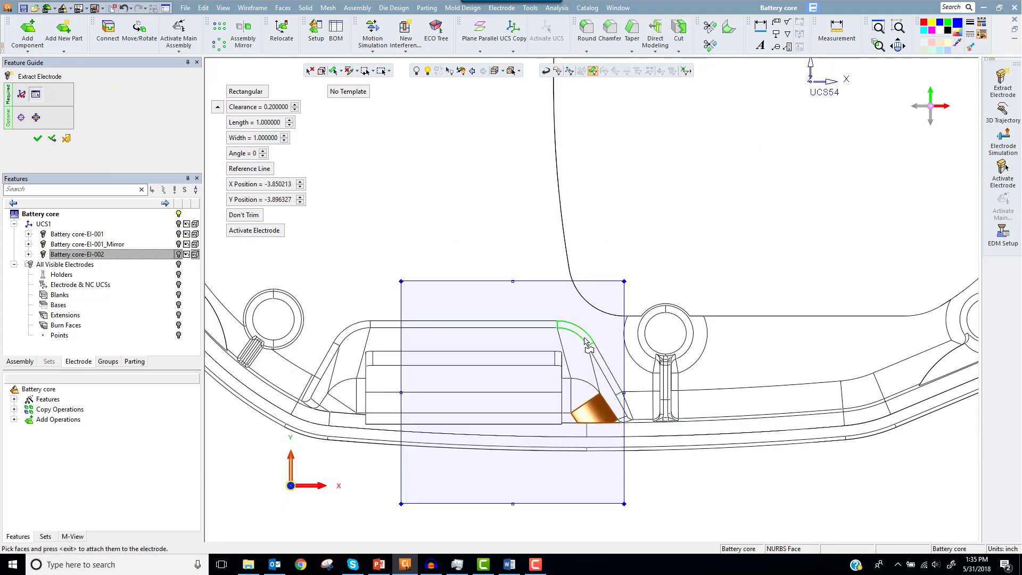
left_click(325, 365)
left_click(338, 406)
middle_click(422, 263)
left_click(422, 263)
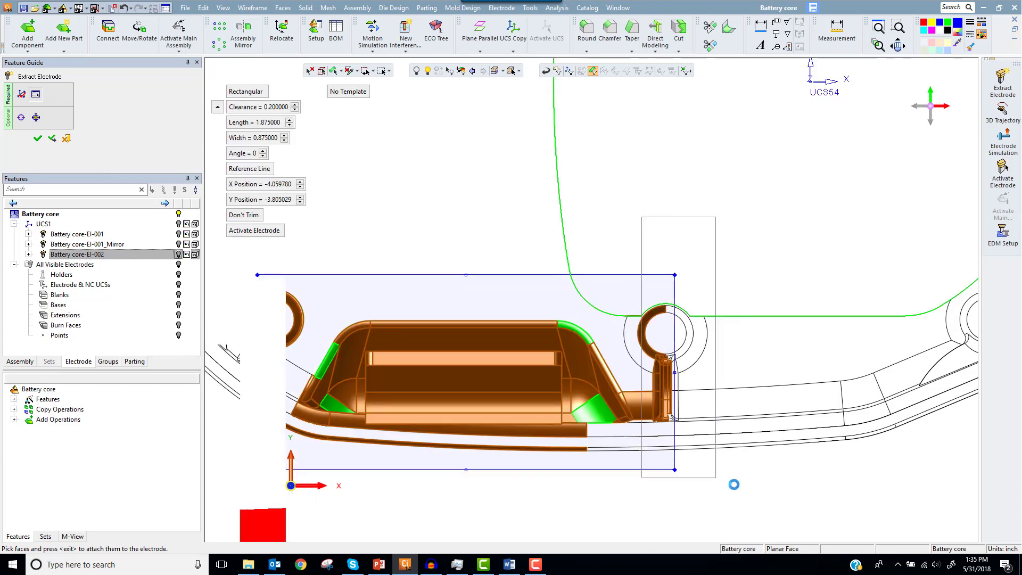
Add the pocket's remaining wall and round faces to the burn faces, leaving out the rectangular insert face.
left_click(261, 298)
scroll(418, 377, "up", 5)
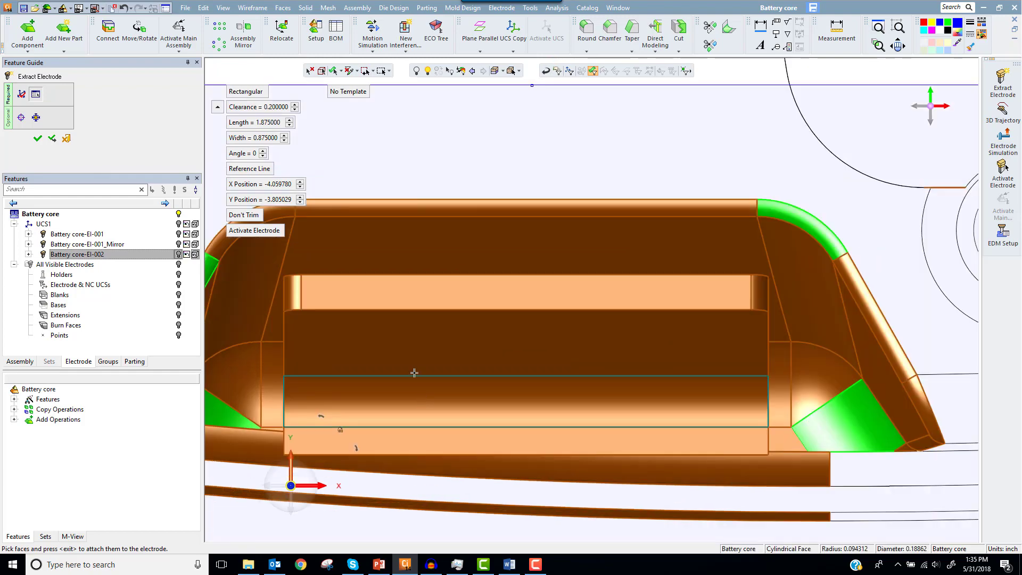
scroll(545, 506, "down", 1)
middle_click_drag(353, 409, 573, 375, "ctrl")
scroll(449, 384, "up", 2)
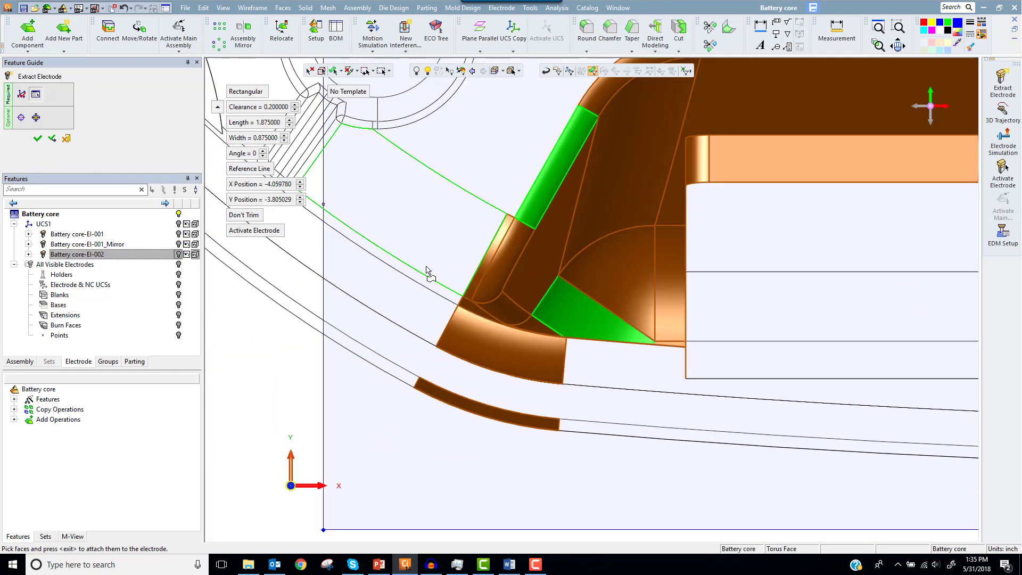
left_click_drag(426, 267, 742, 331)
scroll(657, 394, "up", 3)
scroll(742, 330, "down", 4)
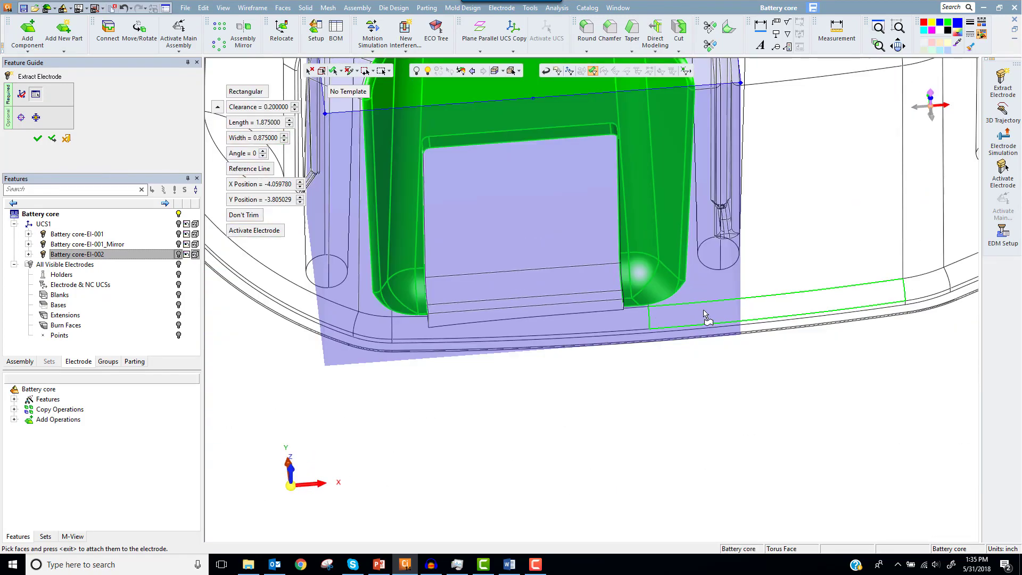
Limit the burn faces to the pocket's side walls, back wall and rounds, and create the electrode from them.
left_click_drag(653, 295, 740, 121, "ctrl")
left_click_drag(722, 82, 719, 80)
left_click_drag(426, 240, 369, 189, "ctrl")
middle_click(369, 190)
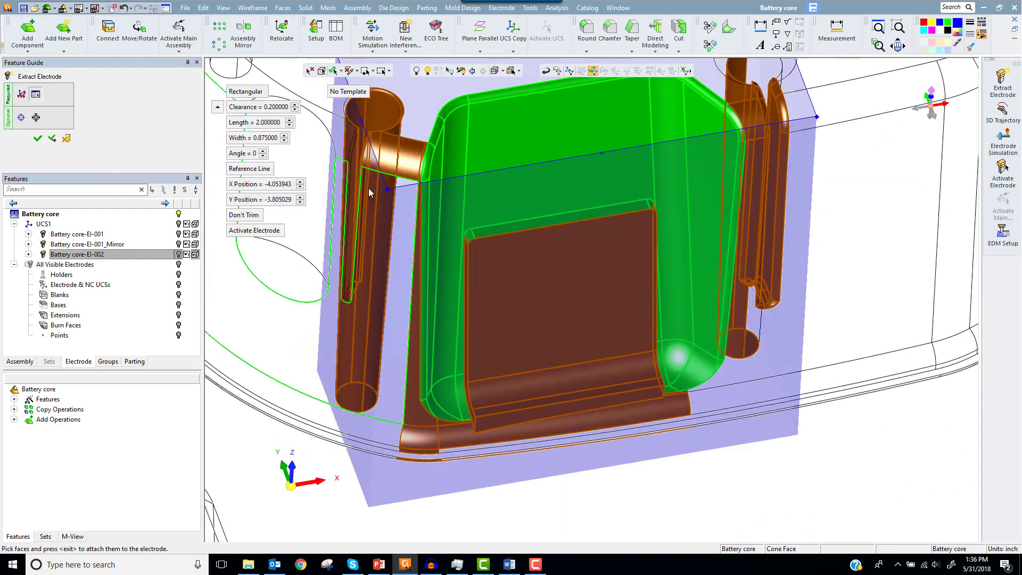
left_click(292, 467)
left_click(291, 485)
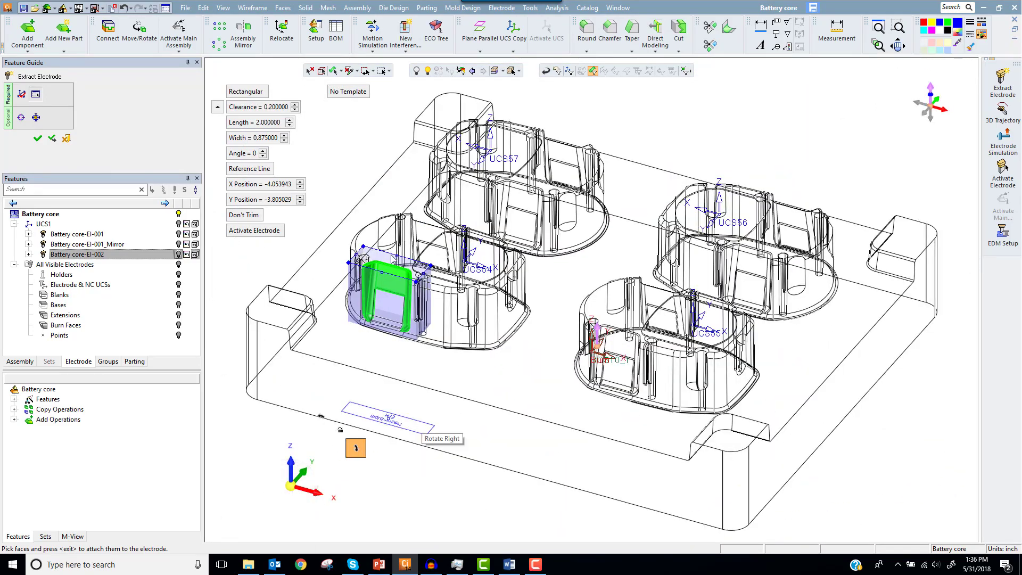
left_click(52, 139)
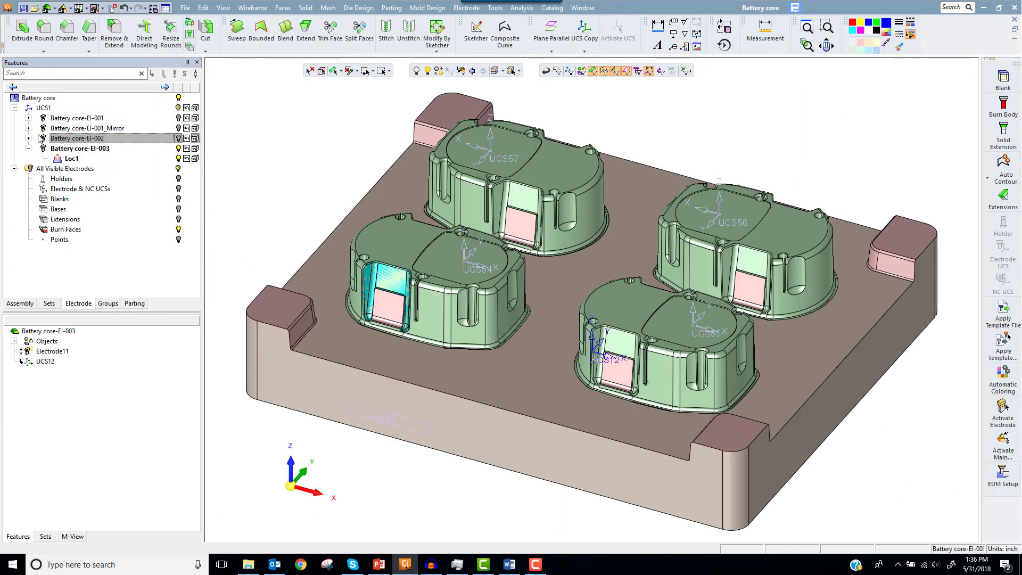
Hide the Battery core part and create a rectangular blank for the new electrode with 0.2 inch clearance.
left_click(179, 98)
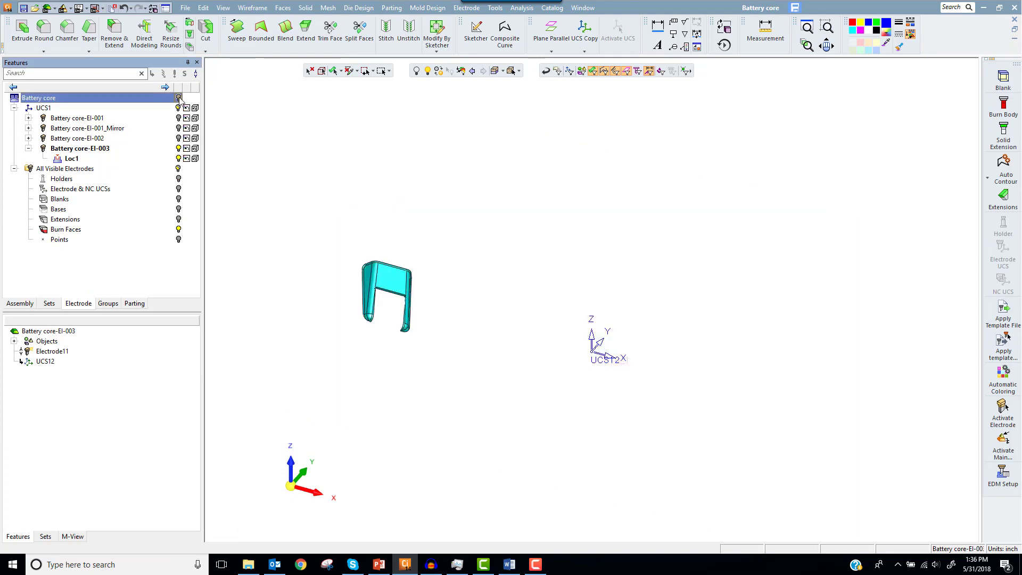
left_click(1004, 80)
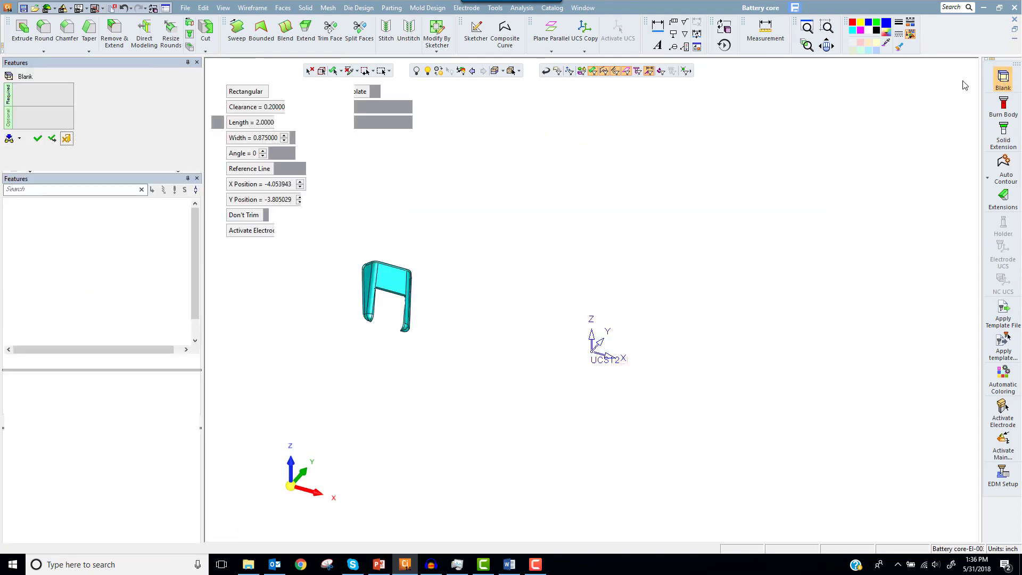
left_click(39, 139)
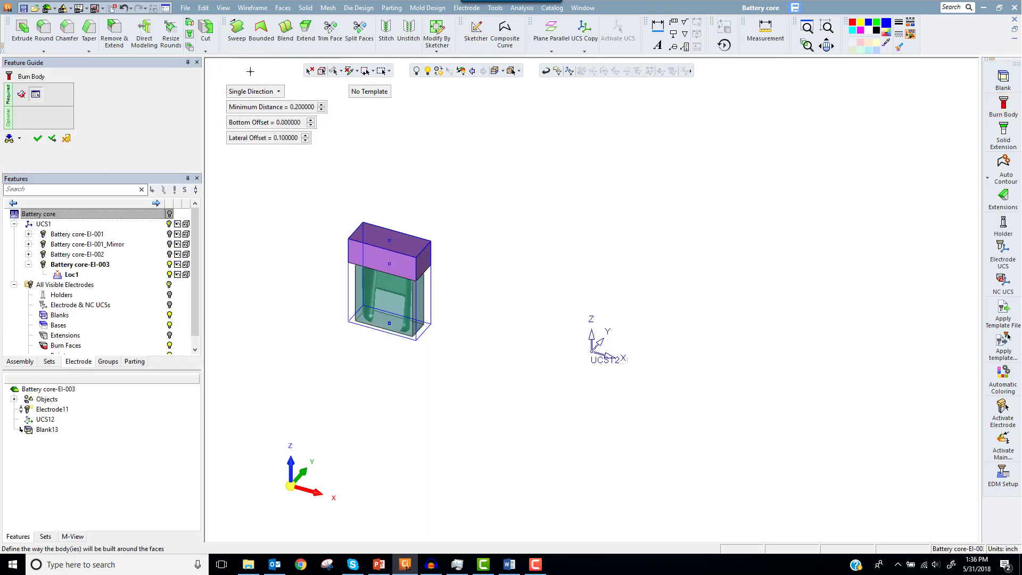
Create the burn body in 2 Directions with 0.2 inch minimum distance, 0 bottom offset and 0.1 inch lateral offset.
left_click(255, 91)
left_click(250, 111)
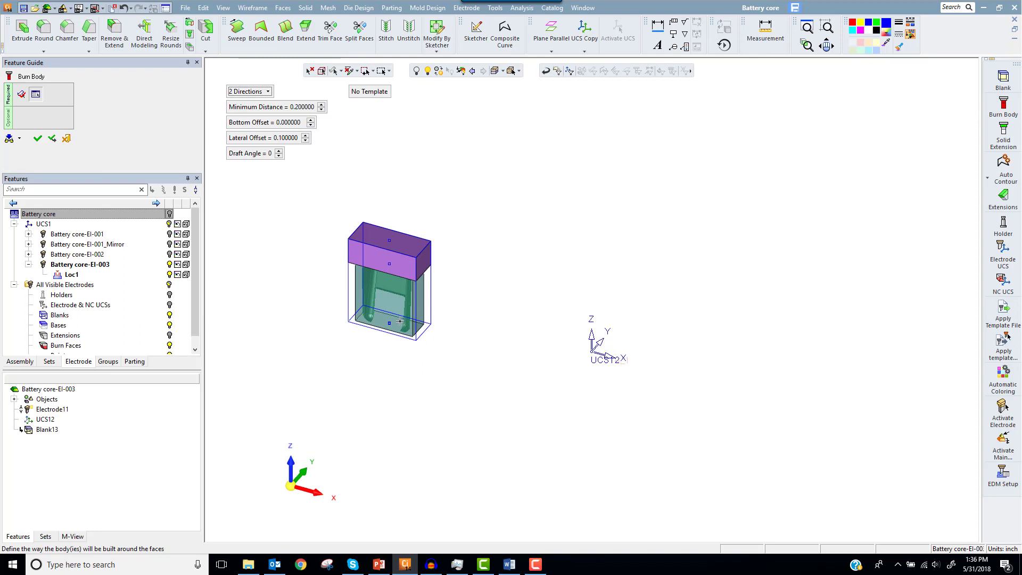
middle_click_drag(401, 324, 399, 80)
mouse_move(287, 482)
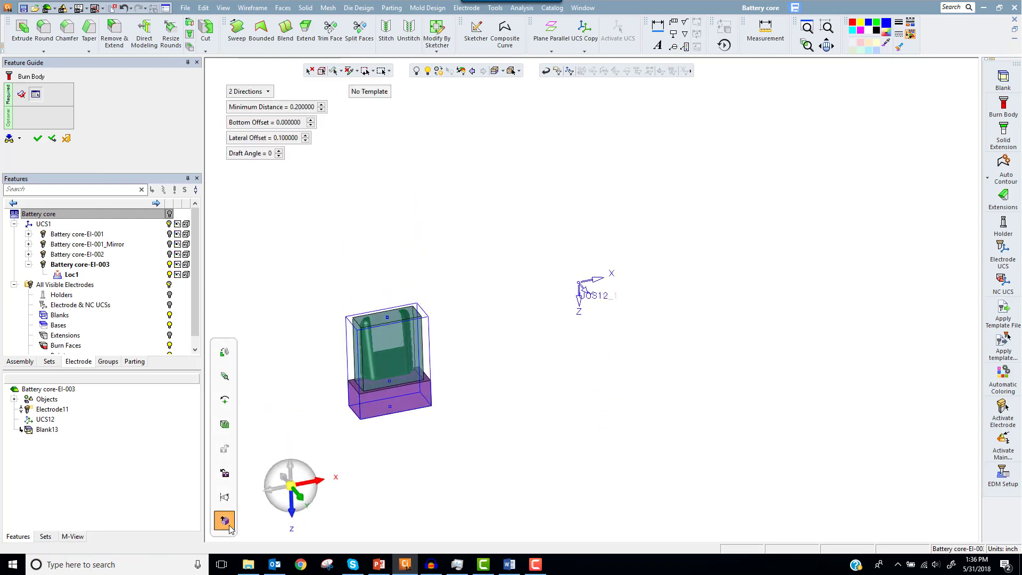
left_click(229, 525)
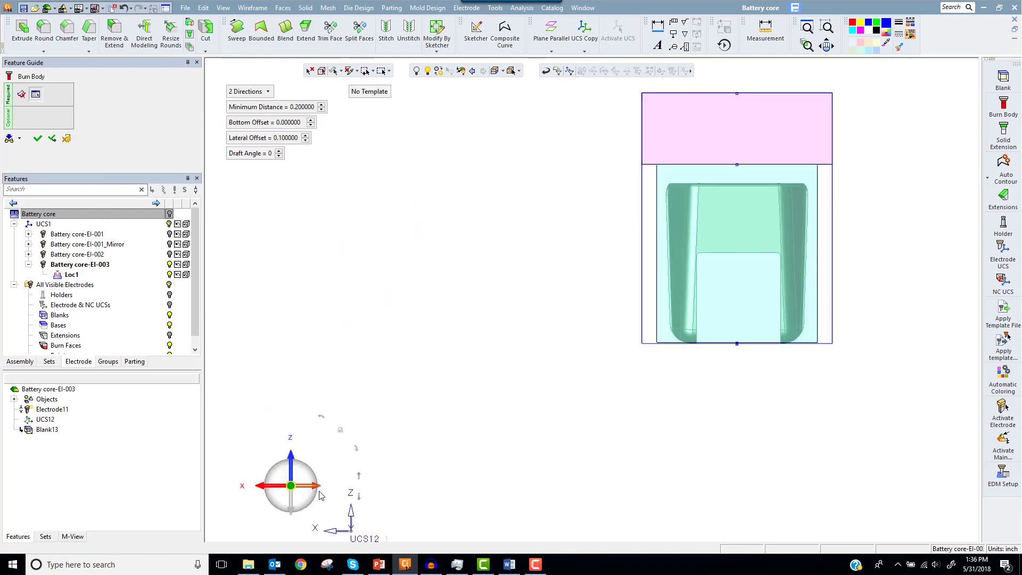
left_click(308, 502)
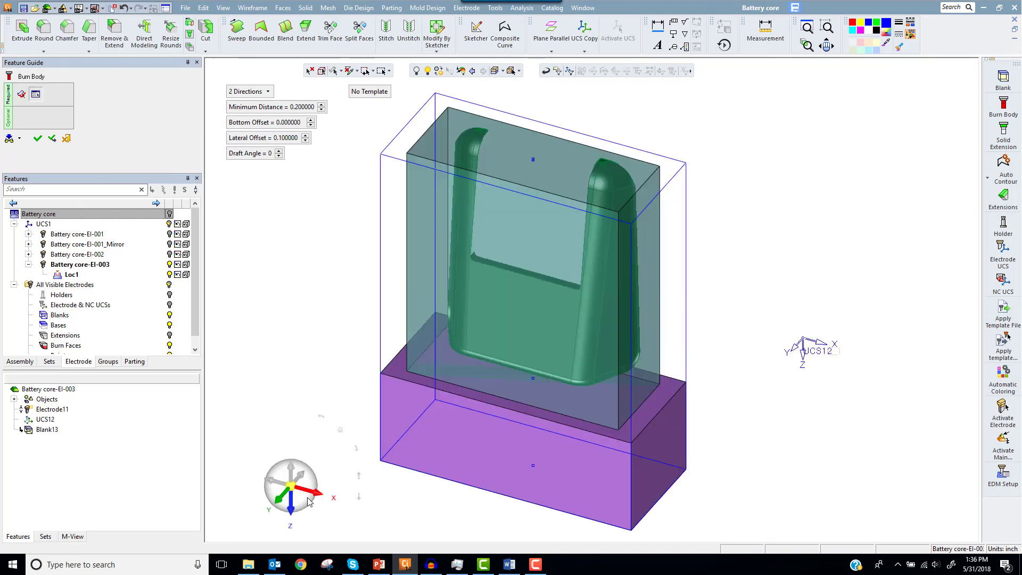
left_click(37, 140)
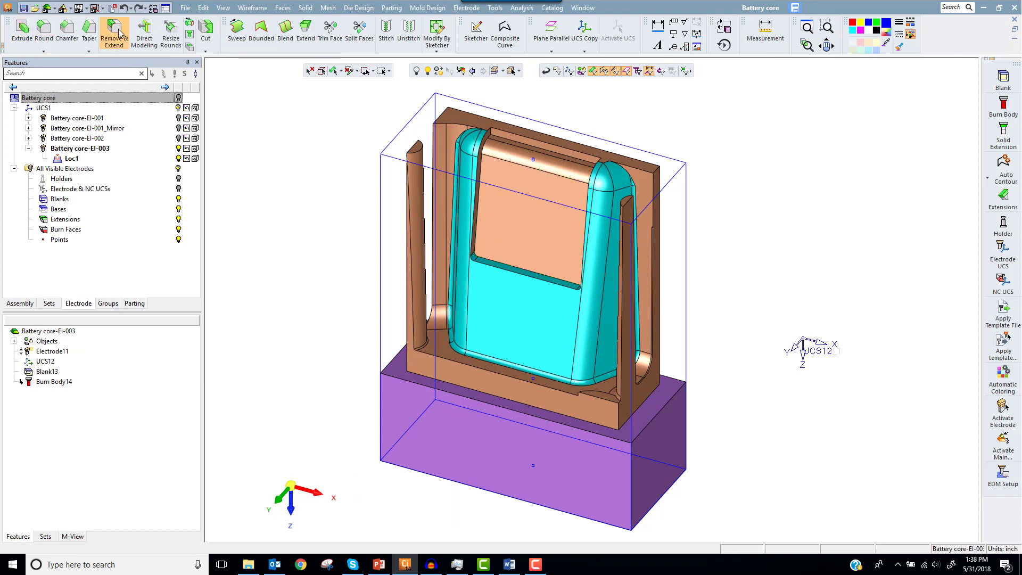
Remove the two leftover upright posts beside the burn faces using Remove & Extend.
left_click(117, 28)
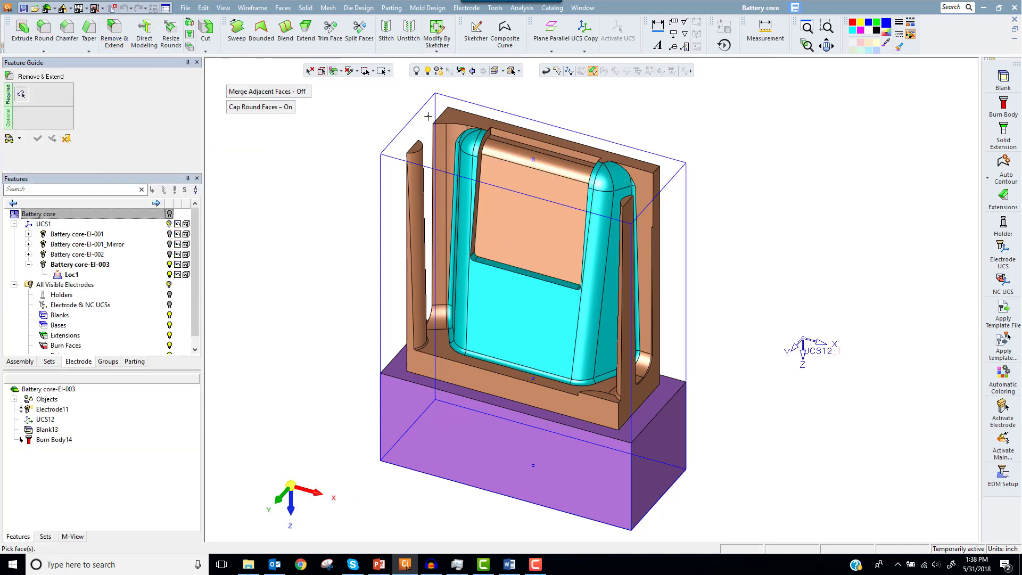
left_click_drag(377, 387, 374, 388)
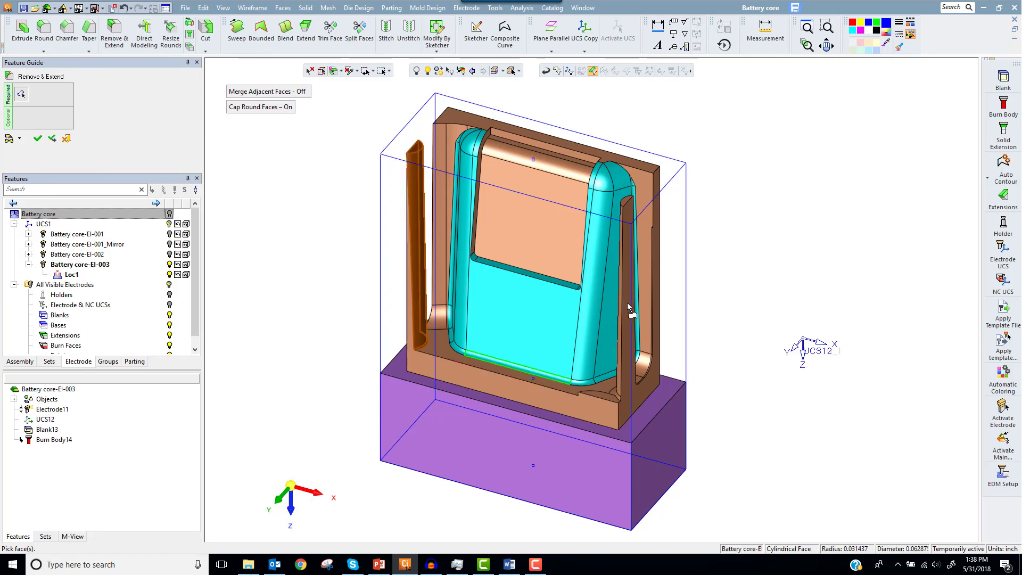
middle_click_drag(582, 333, 661, 288)
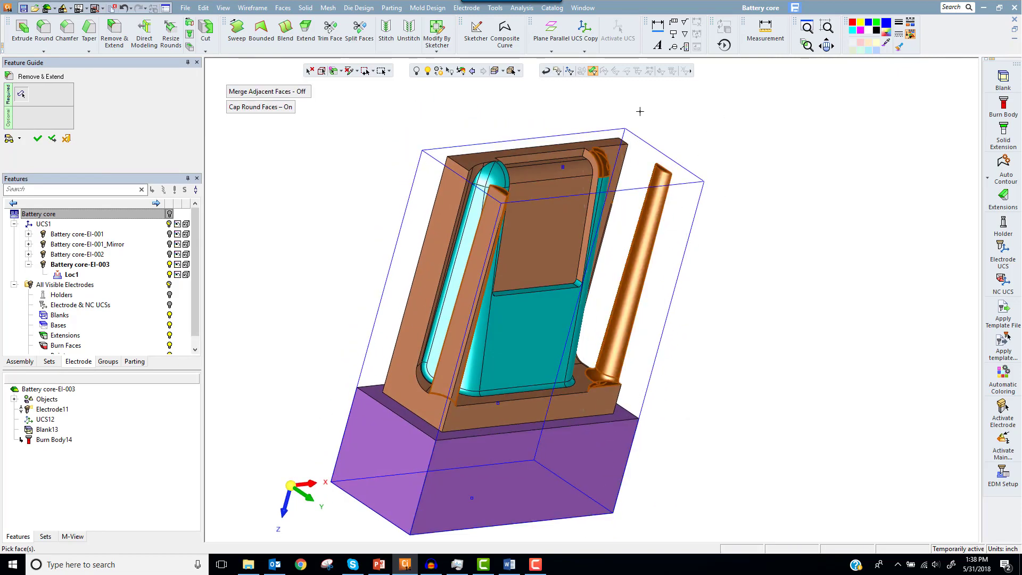
middle_click_drag(620, 249, 512, 201)
middle_click(609, 280)
Remove the raised block faces inside the electrode's window area with a second Remove & Extend.
left_click(624, 280)
scroll(525, 134, "up", 2)
left_click(524, 145)
left_click(510, 173)
middle_click(510, 169)
Extrude-remove the excess wall outside the right leg on both sides, with deltas of 1 and 0.02 inch.
left_click(22, 29)
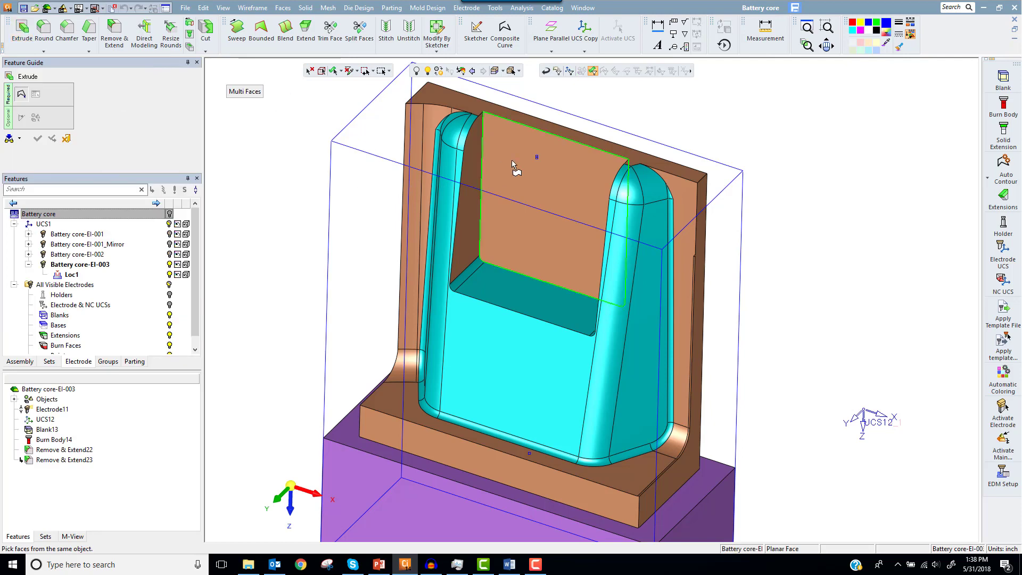
scroll(689, 267, "up", 3)
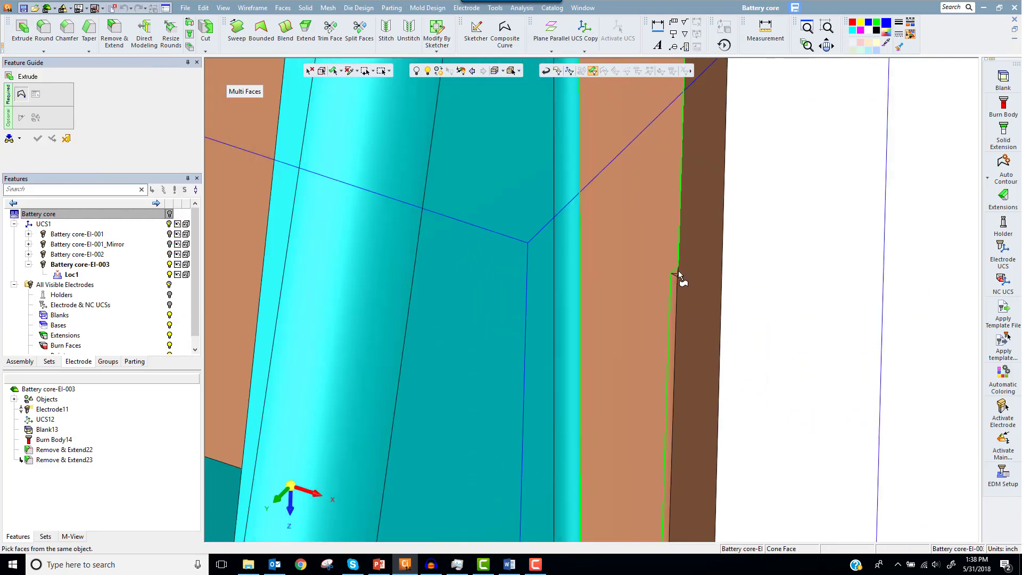
left_click(665, 269)
scroll(749, 304, "down", 3)
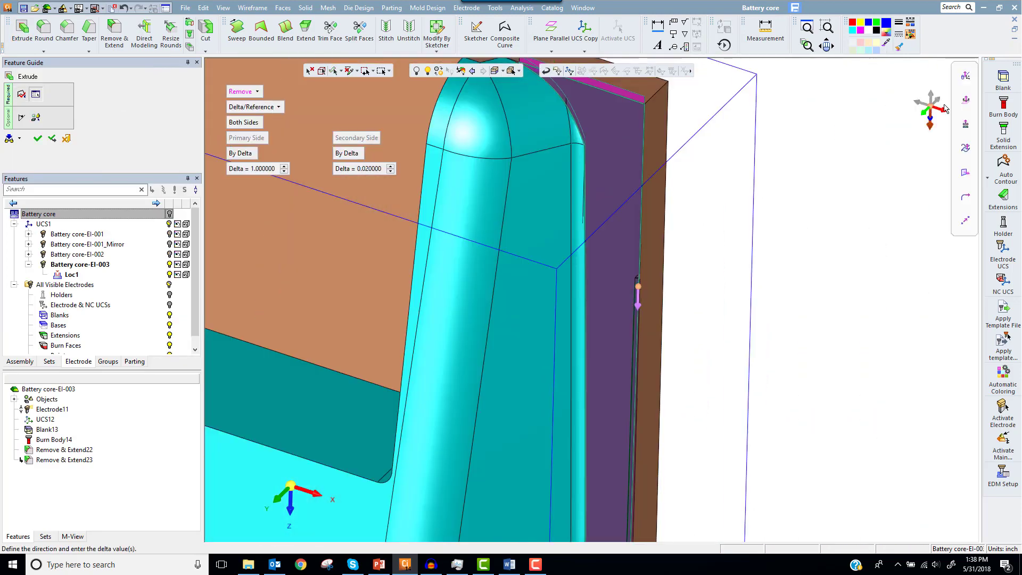
left_click(665, 173)
scroll(583, 235, "down", 3)
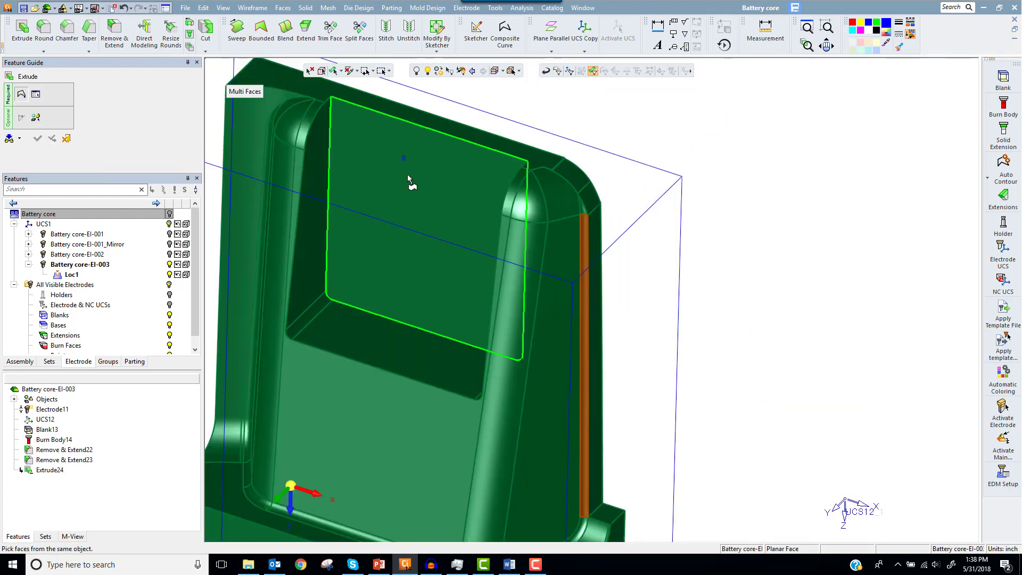
Extrude-remove the window face to open the gap between the legs, and cut the excess wall outside the left leg.
left_click(602, 224)
left_click(447, 217)
left_click(527, 303)
left_click(938, 99)
left_click(558, 154)
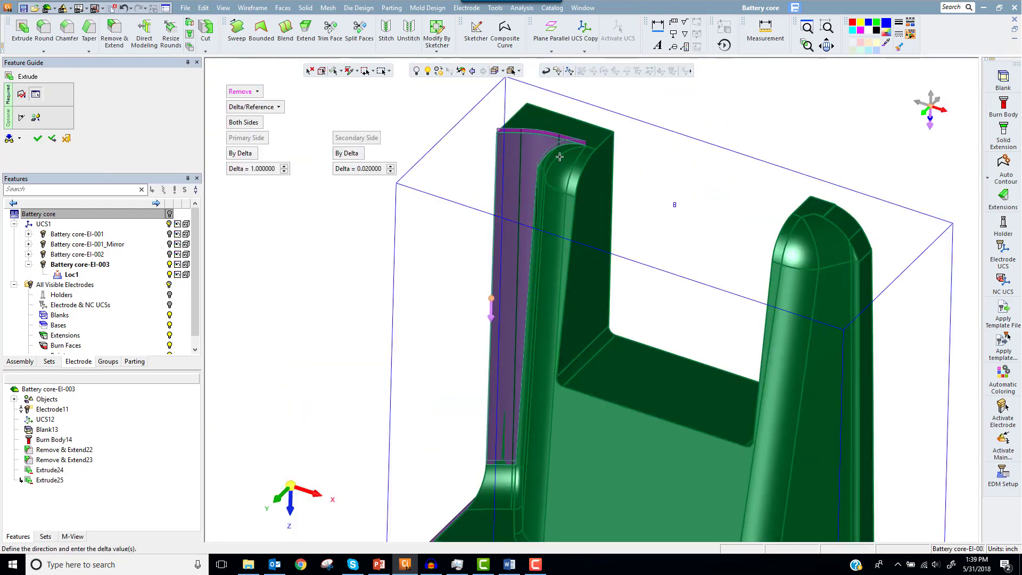
middle_click(869, 140)
Extrude-remove the excess ledge faces around the electrode's base, with deltas of 1 and 0.02 inch.
scroll(834, 515, "up", 3)
middle_click_drag(834, 515, 801, 229, "ctrl")
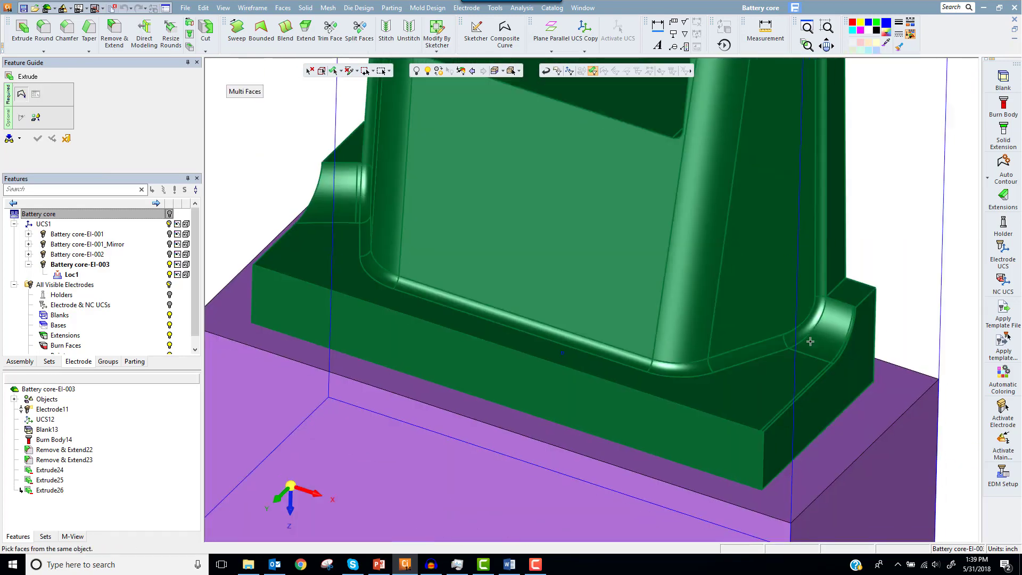
left_click(275, 499)
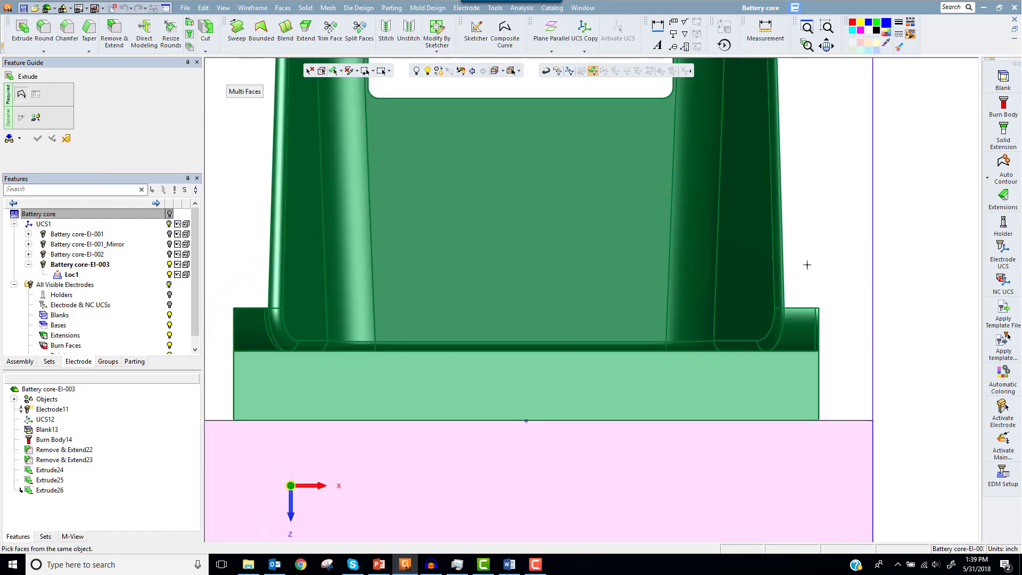
left_click_drag(806, 267, 843, 354)
left_click_drag(248, 358, 767, 361)
scroll(500, 319, "down", 3)
middle_click(772, 277)
middle_click(711, 176)
left_click(710, 176)
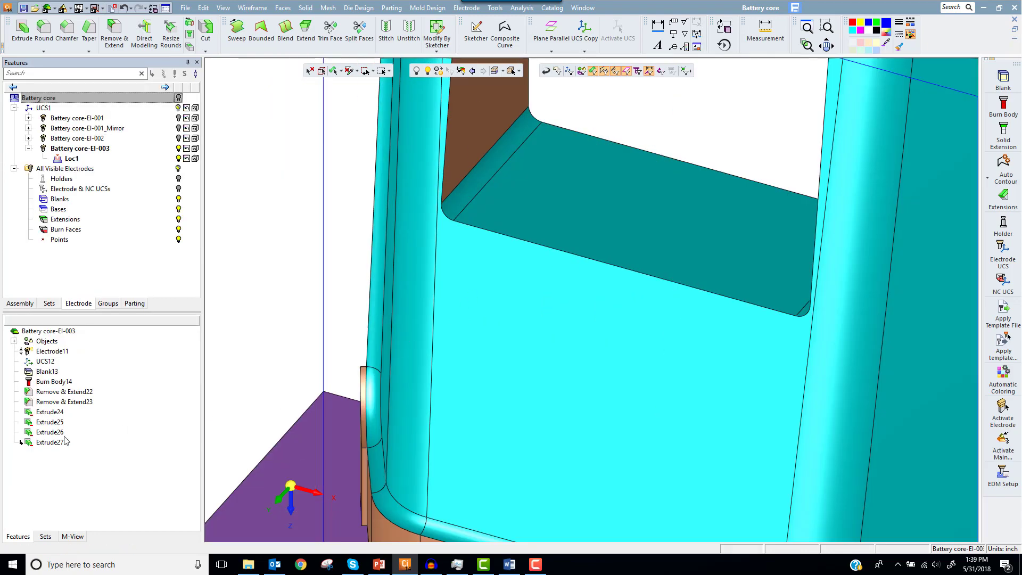
Edit the Extrude27 feature to include the missed sliver face at the left end of the base.
right_click(49, 443)
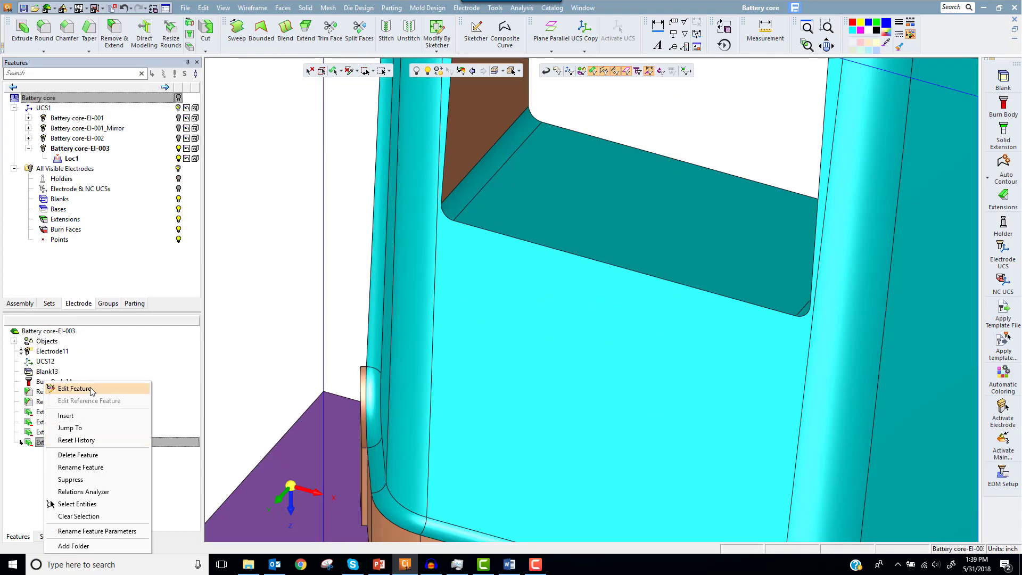
left_click(64, 392)
middle_click(369, 386)
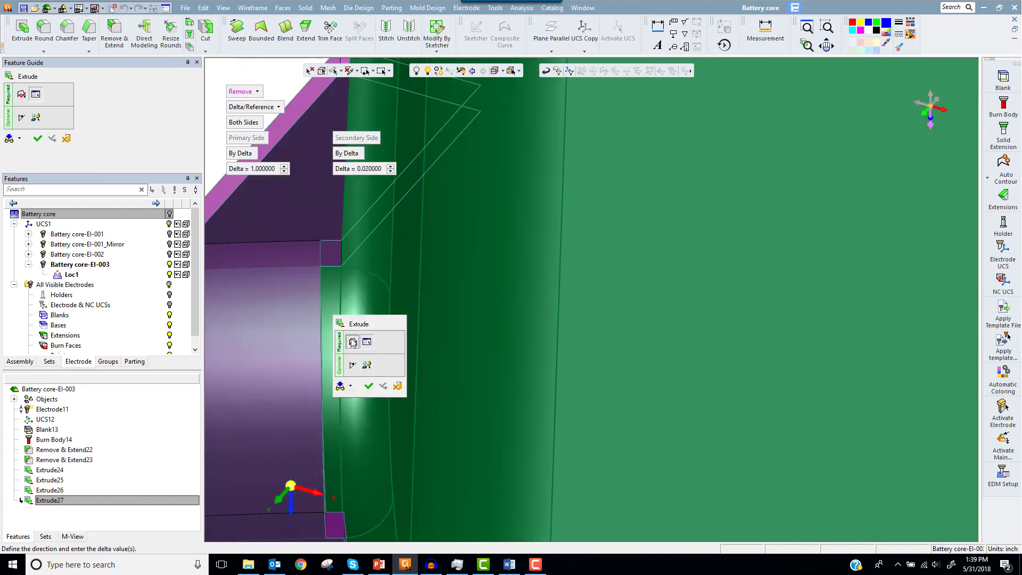
left_click(352, 342)
left_click(335, 328)
middle_click(335, 328)
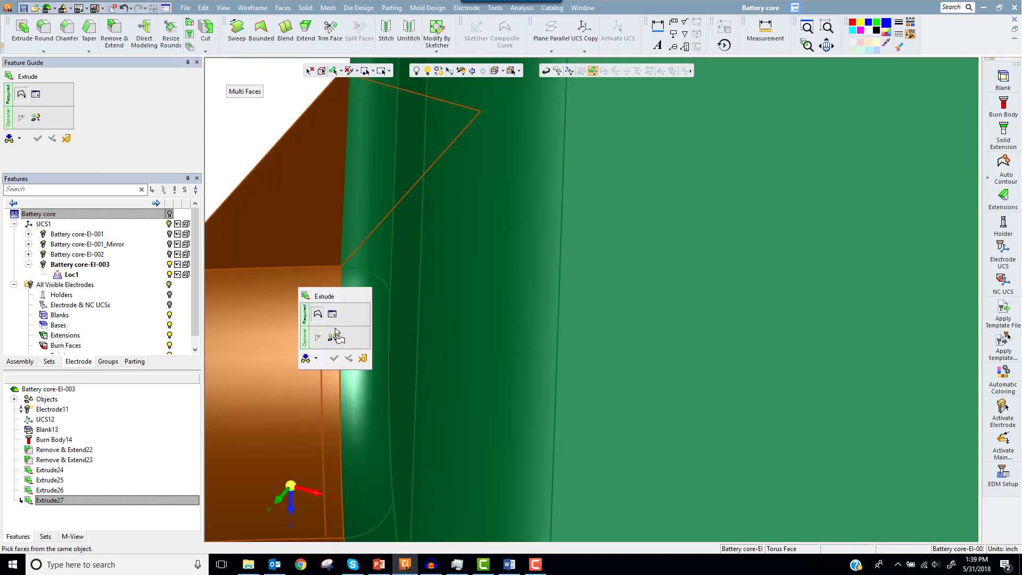
middle_click(417, 309)
middle_click(404, 308)
scroll(403, 308, "down", 5)
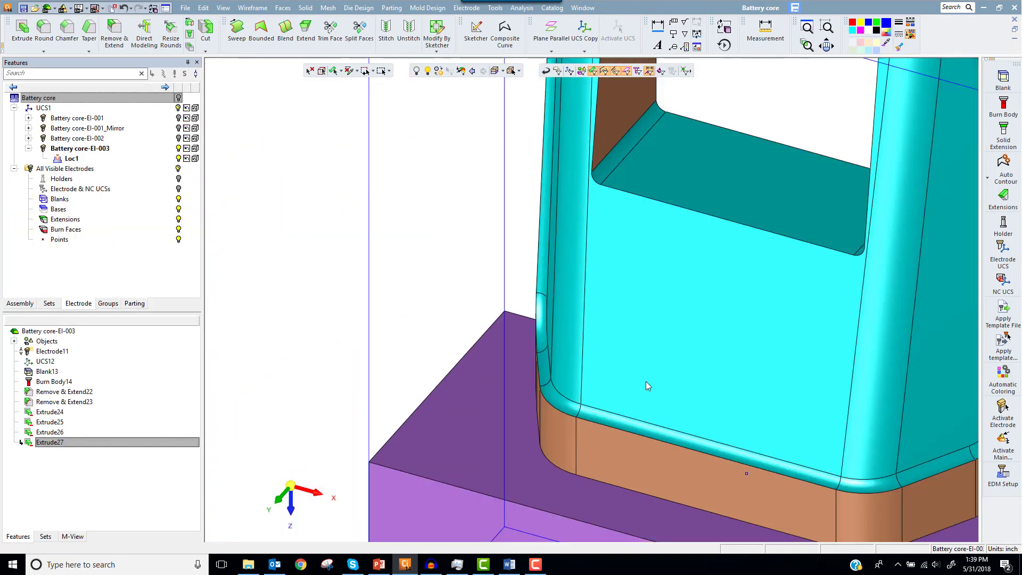
scroll(674, 373, "down", 4)
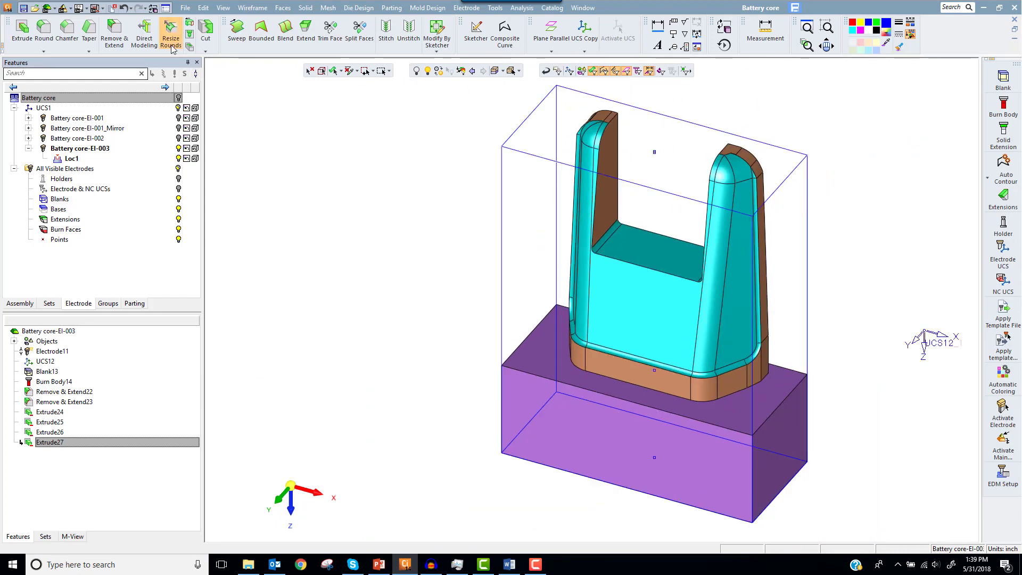
Copy-mirror the trimmed electrode body about its flat cut face with merging on, and re-fit the blank to the full shape.
left_click(259, 9)
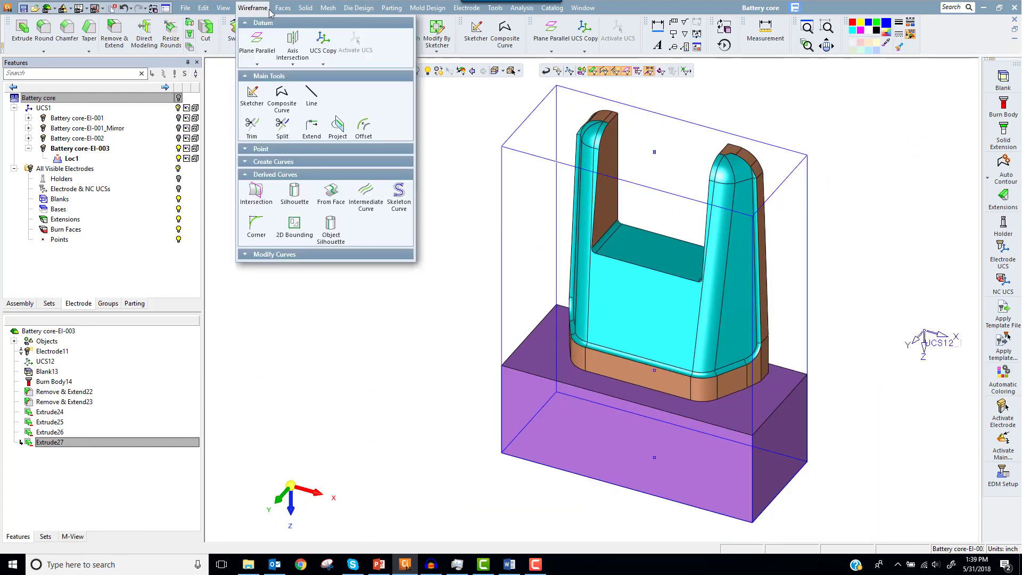
mouse_move(203, 8)
left_click(361, 141)
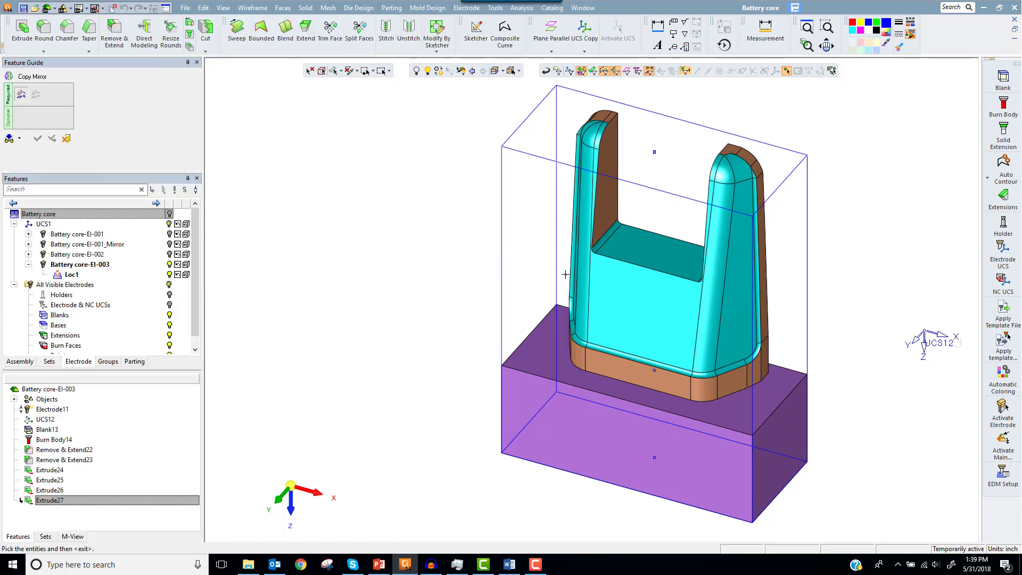
left_click(678, 287)
middle_click(660, 273)
middle_click_drag(657, 271, 479, 228)
left_click(709, 264)
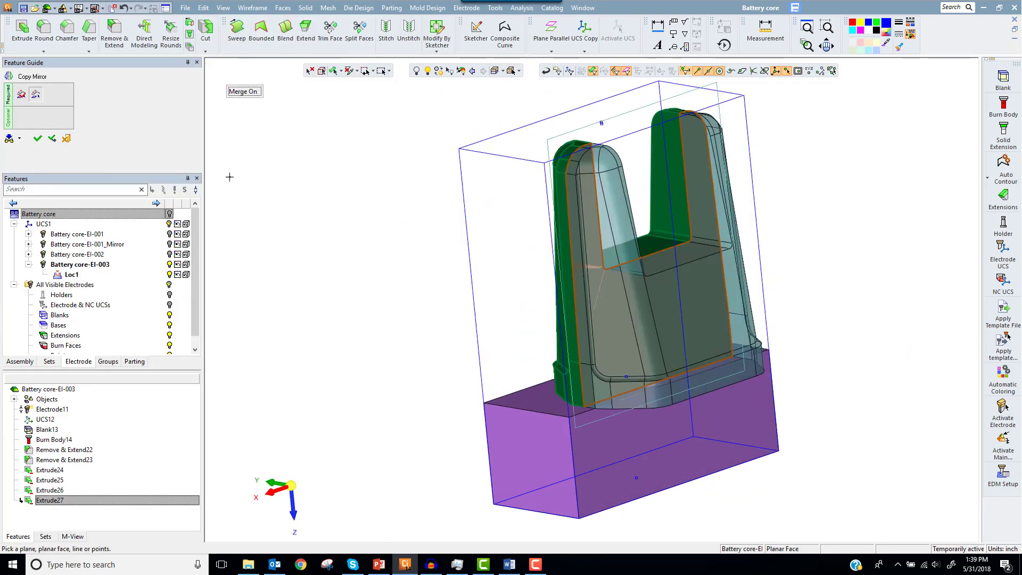
middle_click(252, 237)
left_click(252, 237)
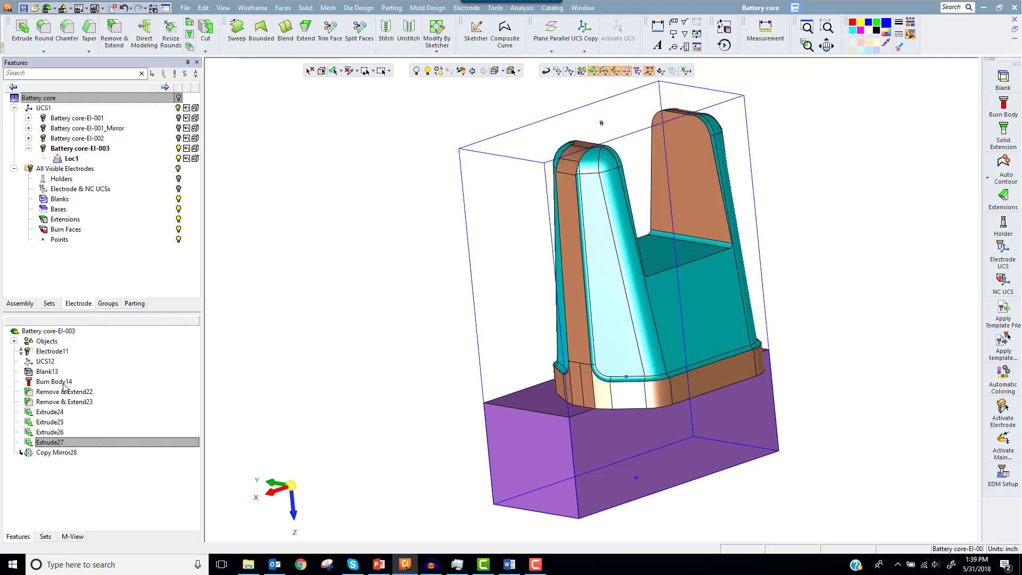
right_click(55, 372)
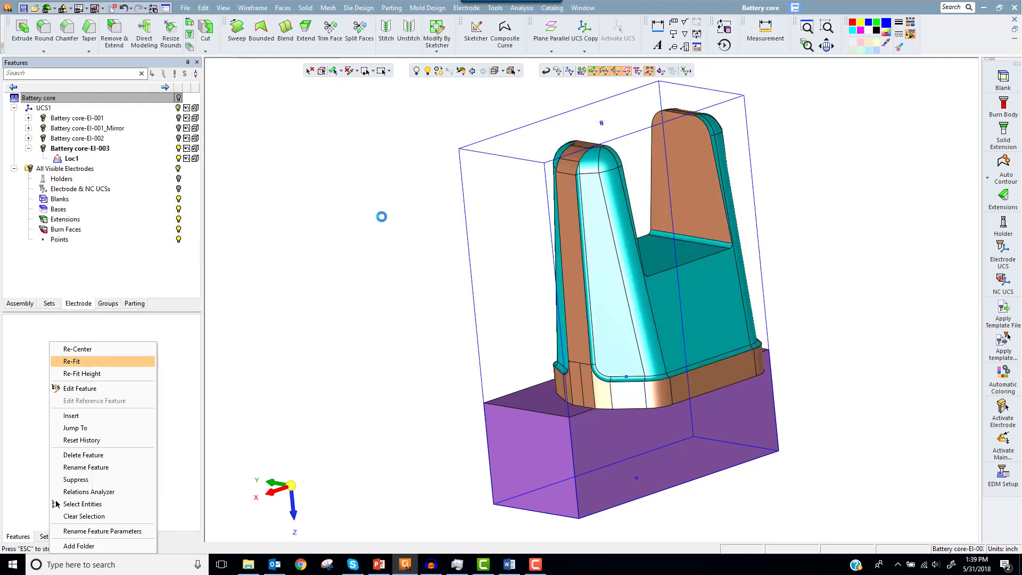
Add the ER-009226 flat 2.000 holder from the Erowa mm catalog and create an electrode UCS at the holder's active UCS origin.
left_click(1003, 225)
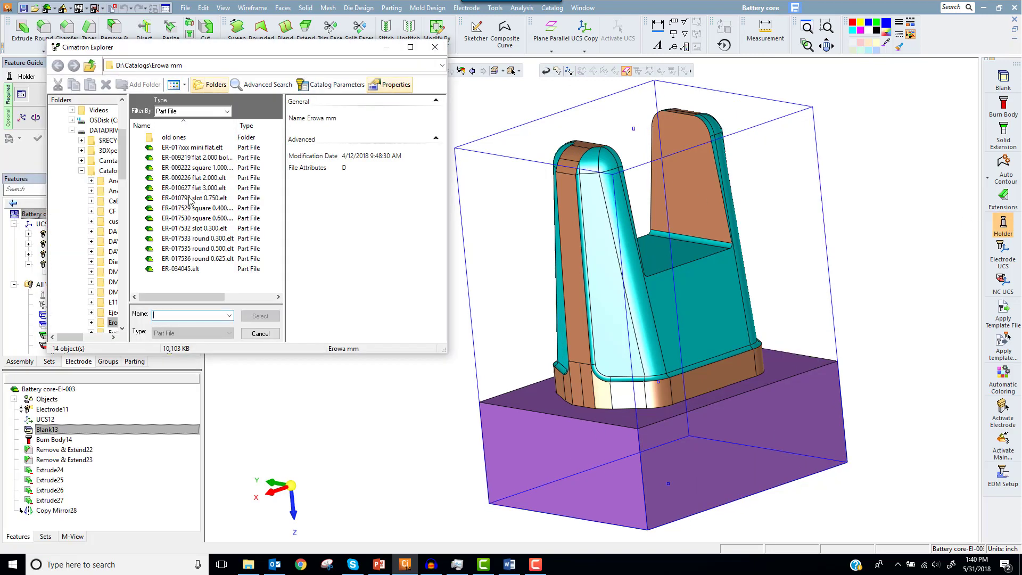
left_click(194, 178)
left_click(261, 316)
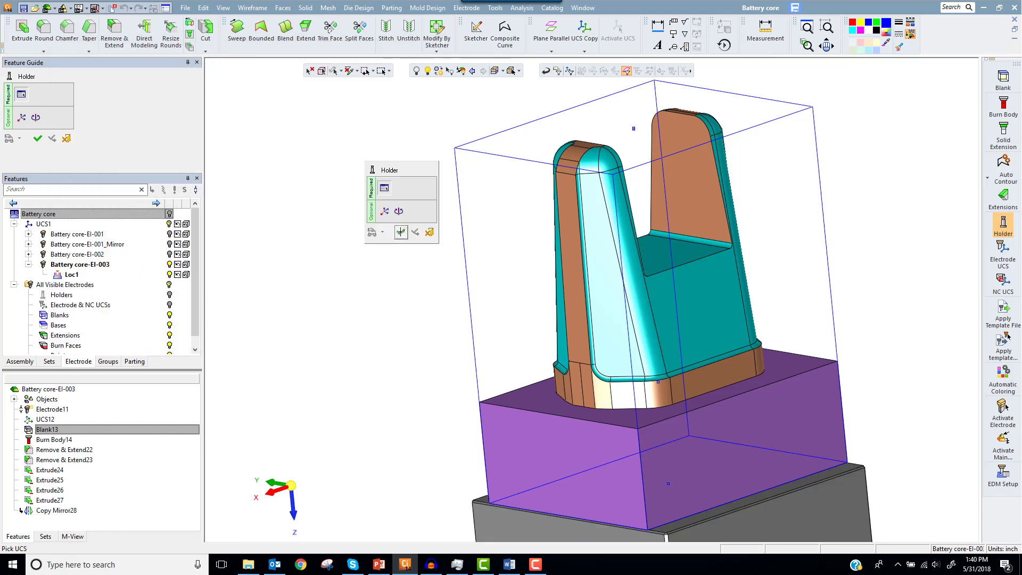
left_click(1011, 256)
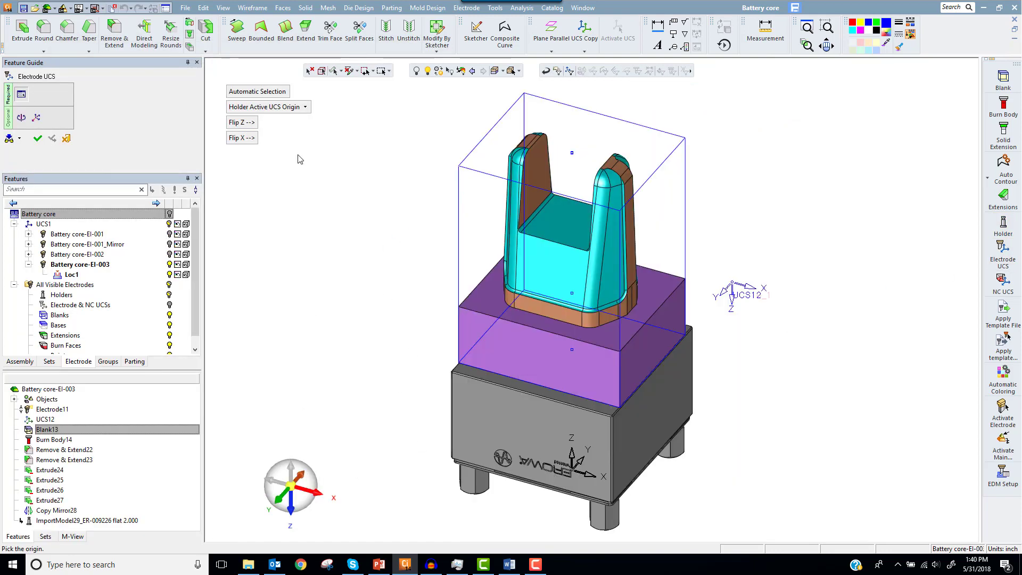
left_click(37, 139)
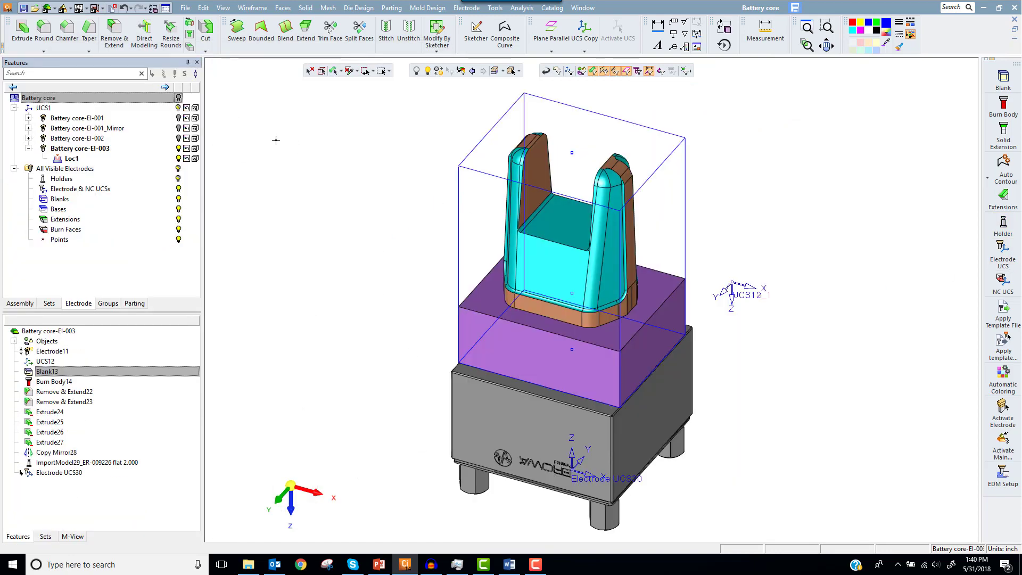
Activate the main assembly and show the Battery core part with the electrode in an upright isometric view.
right_click(276, 140)
left_click(290, 145)
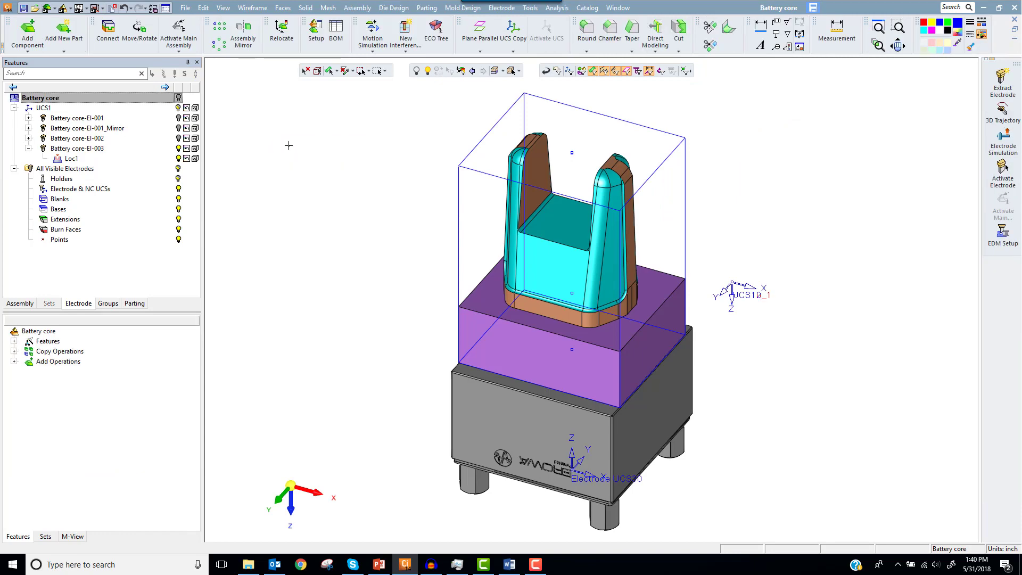
left_click(179, 98)
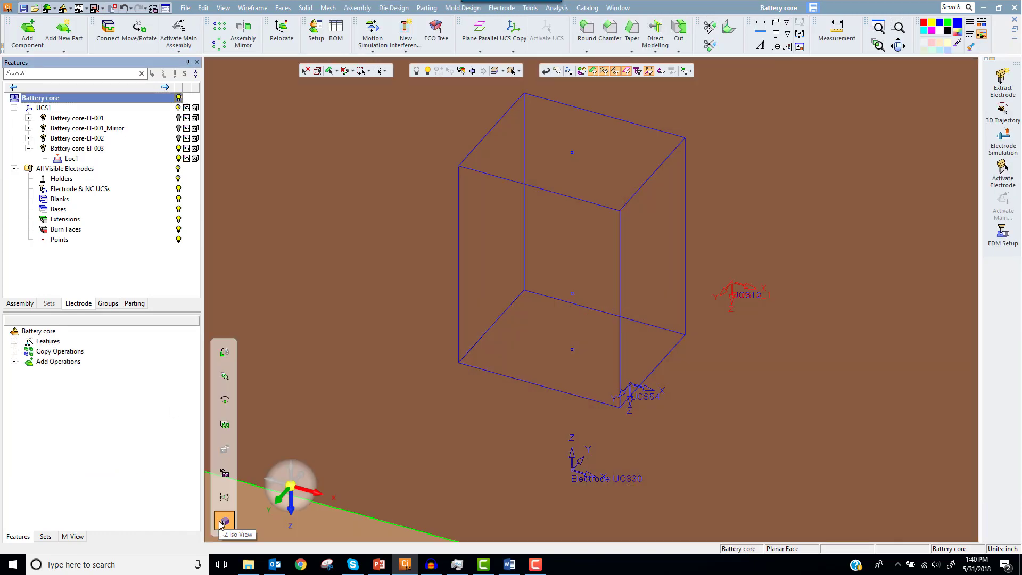
left_click(311, 482)
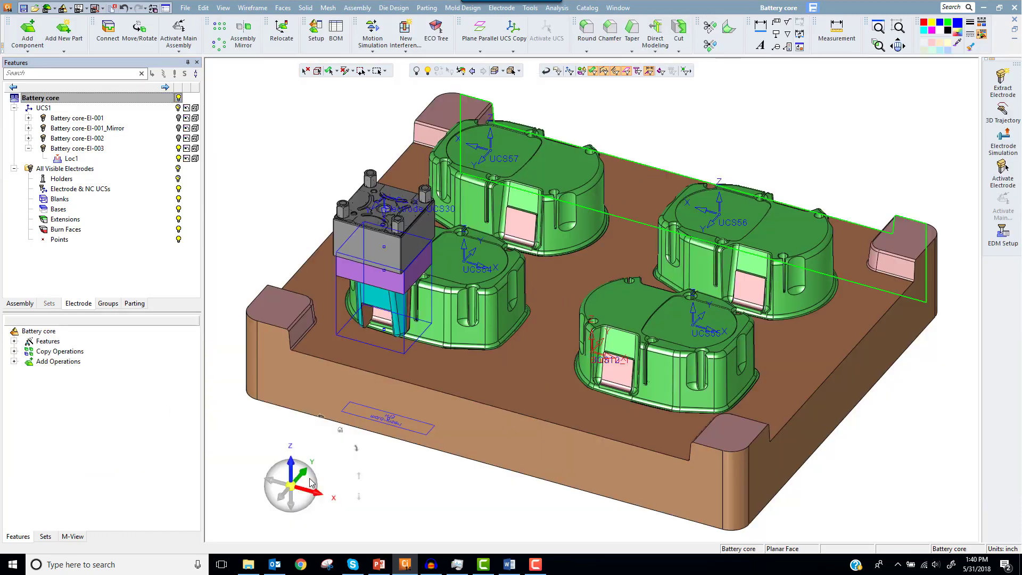
Add a location by points/UCS for the Battery core-El-003 electrode at the rear pocket of the same core.
right_click(75, 161)
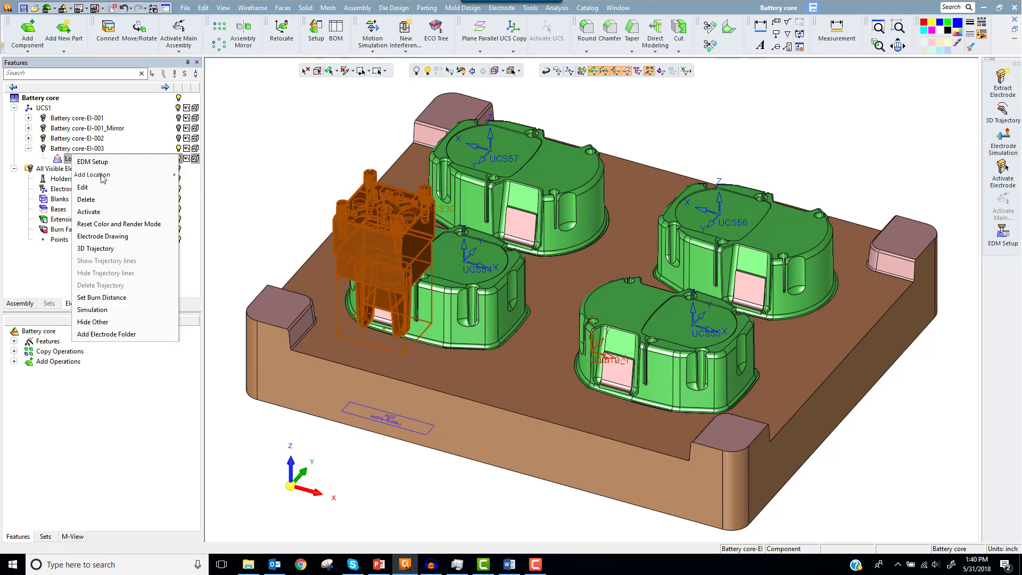
mouse_move(169, 177)
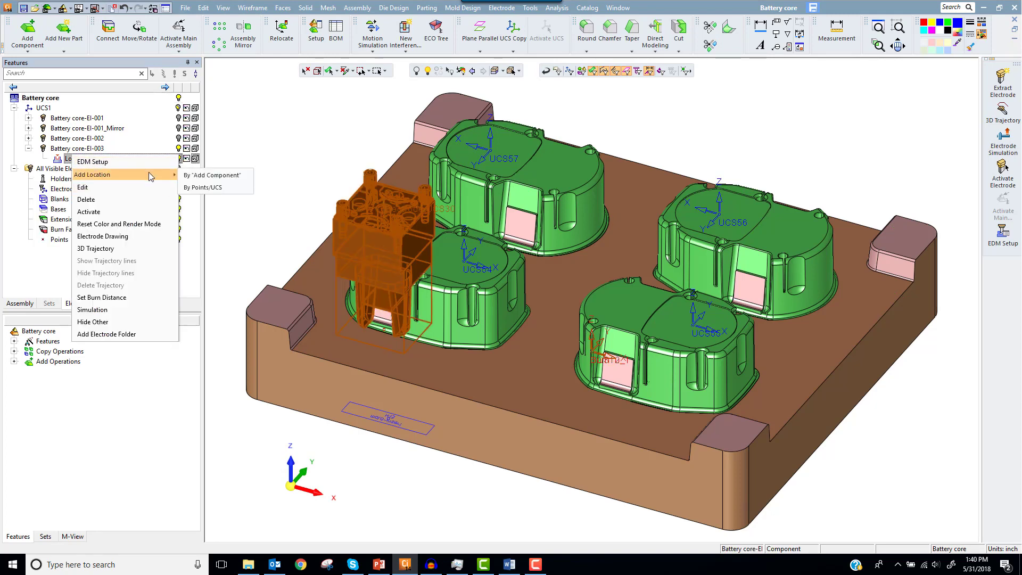
left_click(207, 187)
scroll(349, 288, "up", 5)
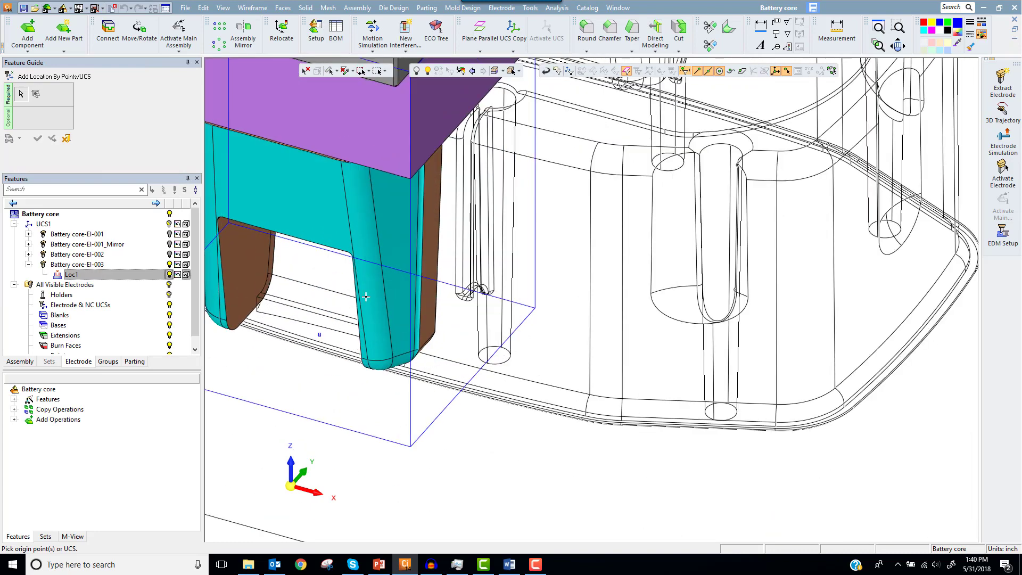
scroll(527, 175, "down", 3)
middle_click(535, 184)
middle_click_drag(622, 141, 582, 275, "ctrl")
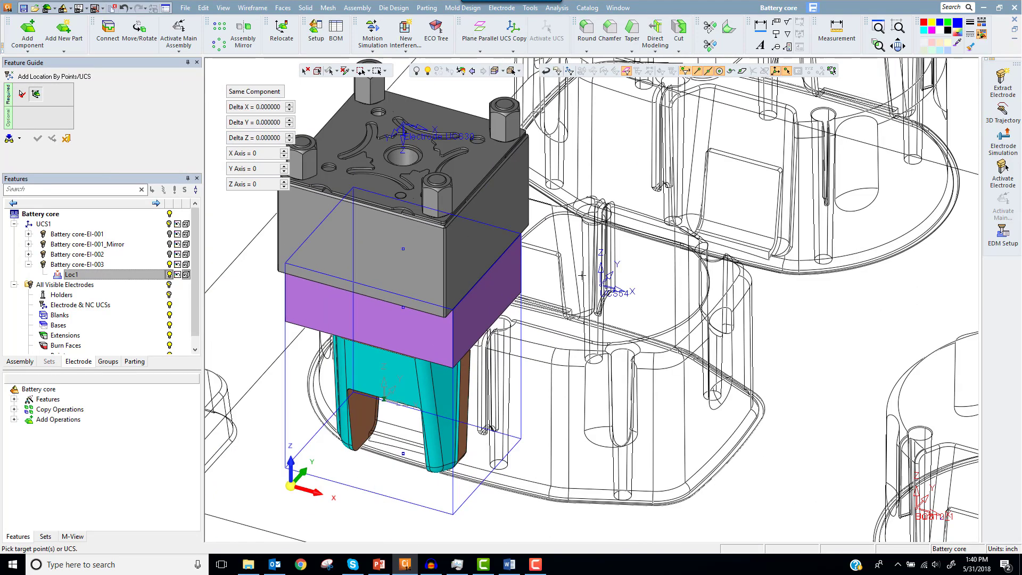
left_click(534, 248)
scroll(576, 245, "down", 5)
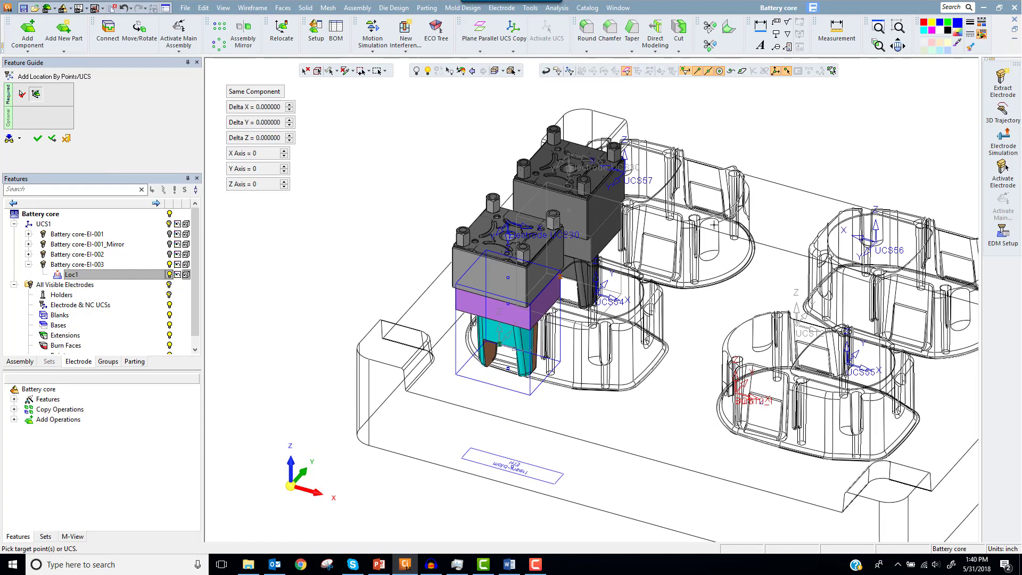
middle_click(716, 229)
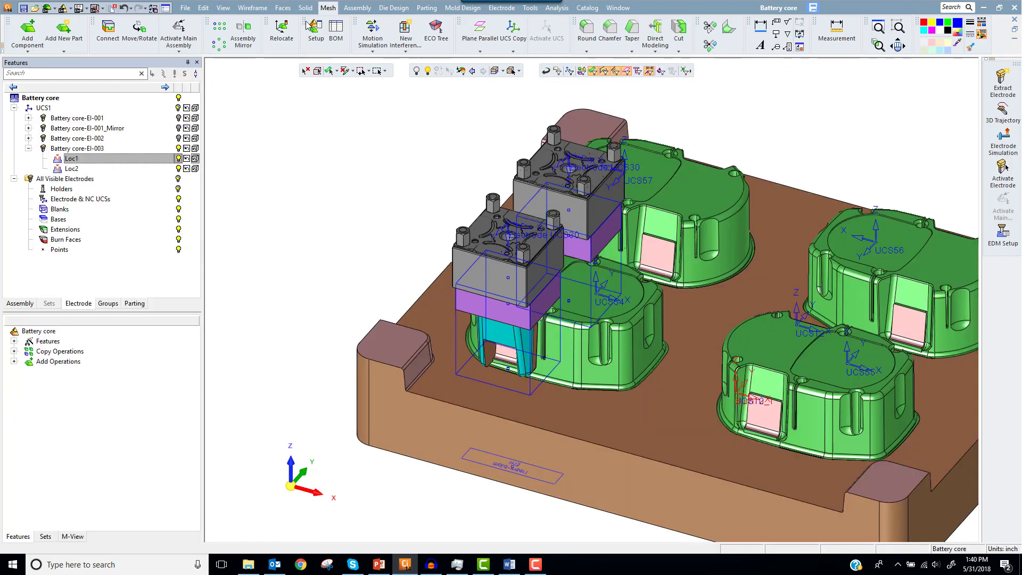
Assembly-copy both electrode locations from UCS54 to UCS55, UCS56 and UCS57 on the other three cores.
left_click(357, 7)
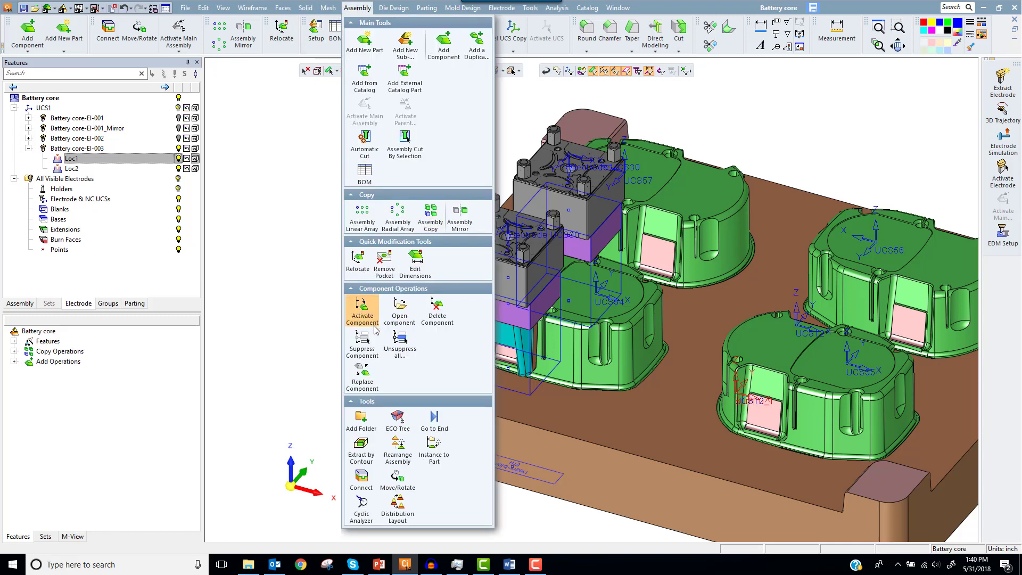
left_click(431, 216)
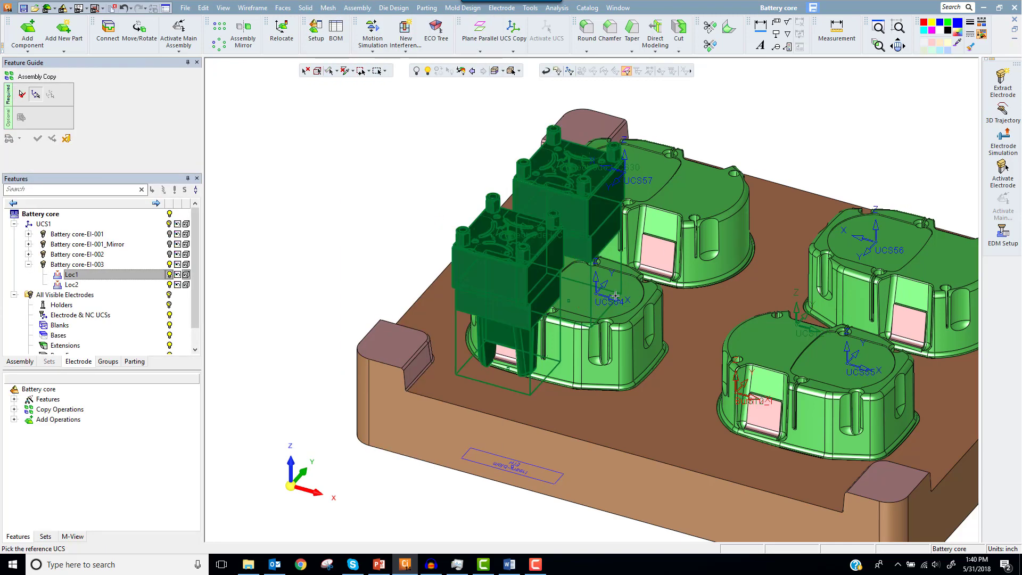
left_click(848, 363)
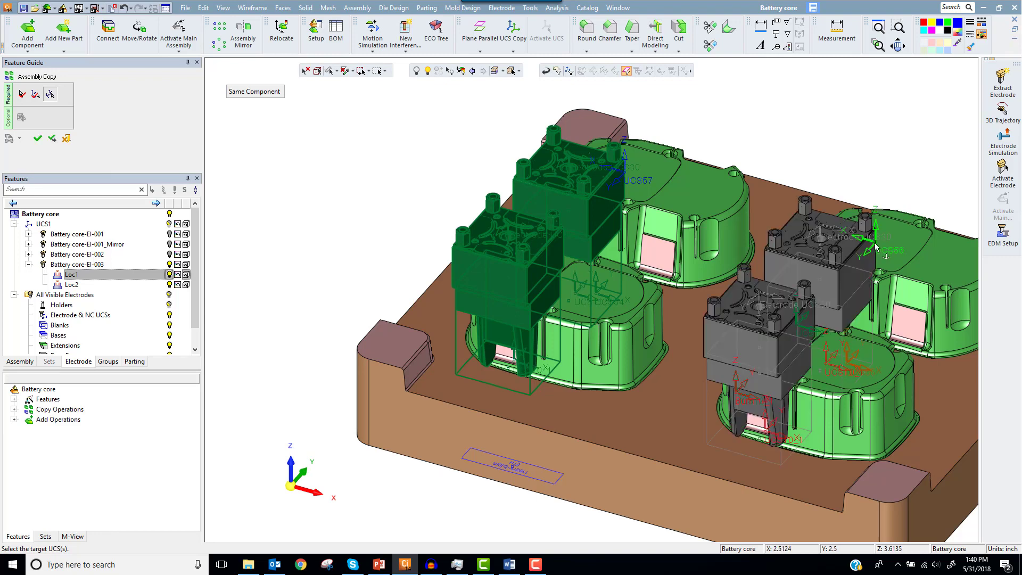
left_click(876, 241)
left_click(625, 171)
middle_click(335, 193)
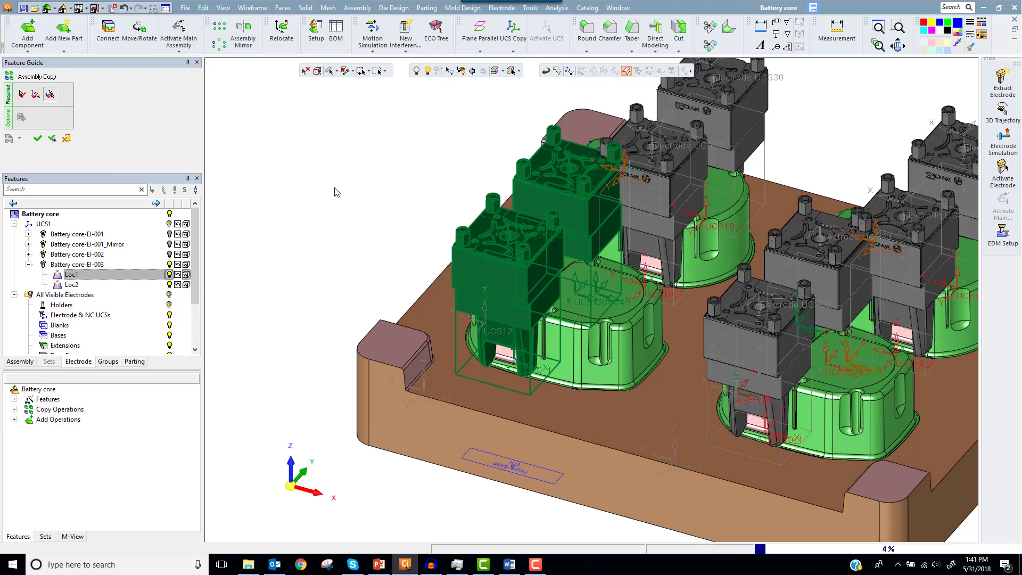
Hide the Battery core-El-003 electrode and extract a new electrode from the flat and lower rounded faces of the UCS54 core's front window.
left_click(170, 148)
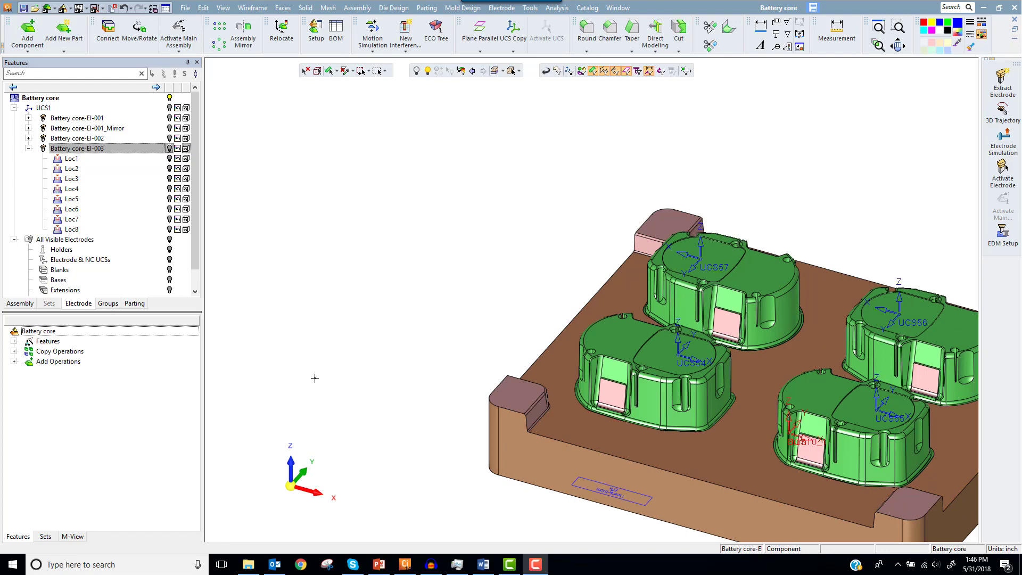
left_click(291, 486)
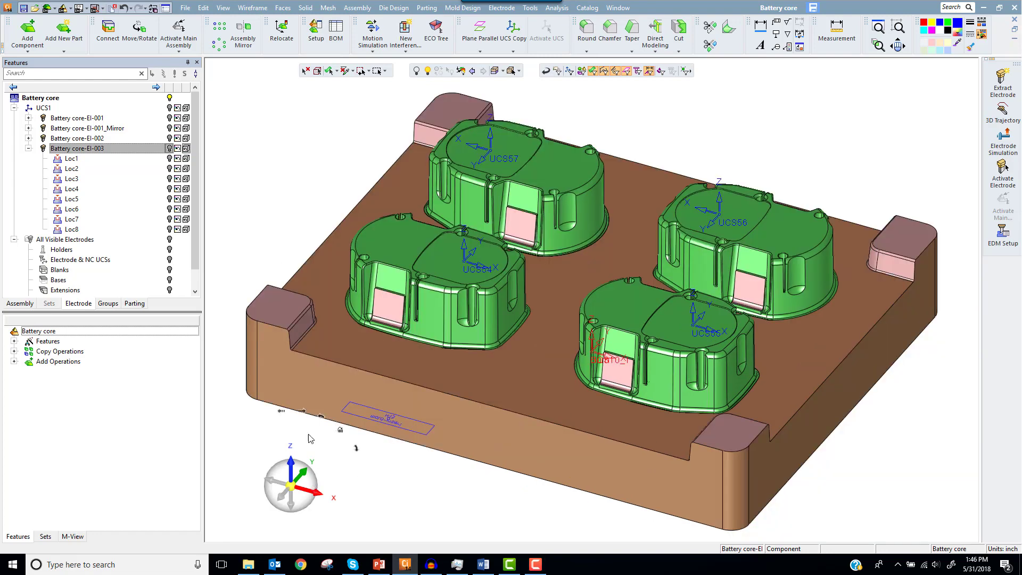
left_click(1003, 83)
left_click(428, 319)
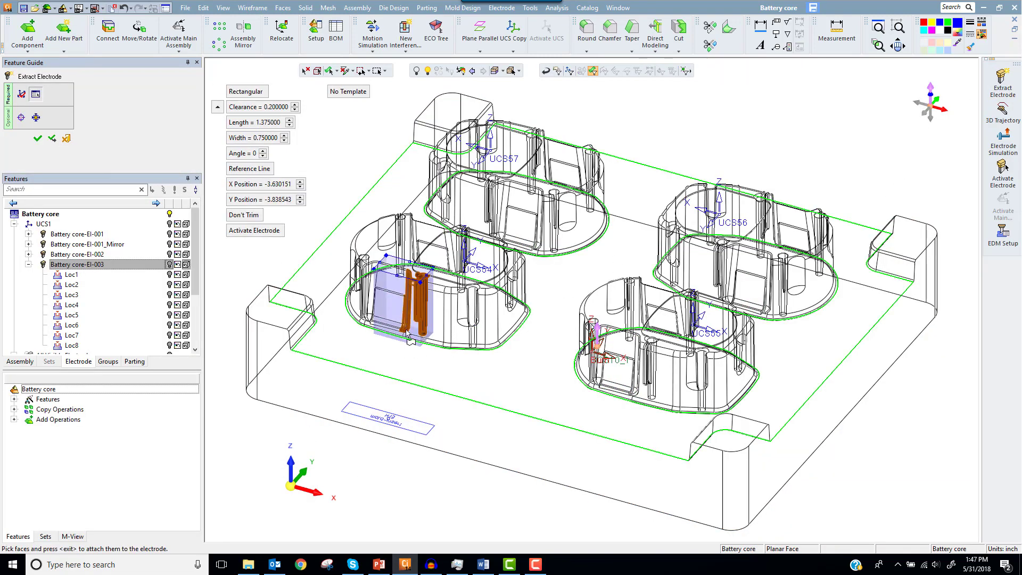
scroll(397, 307, "up", 5)
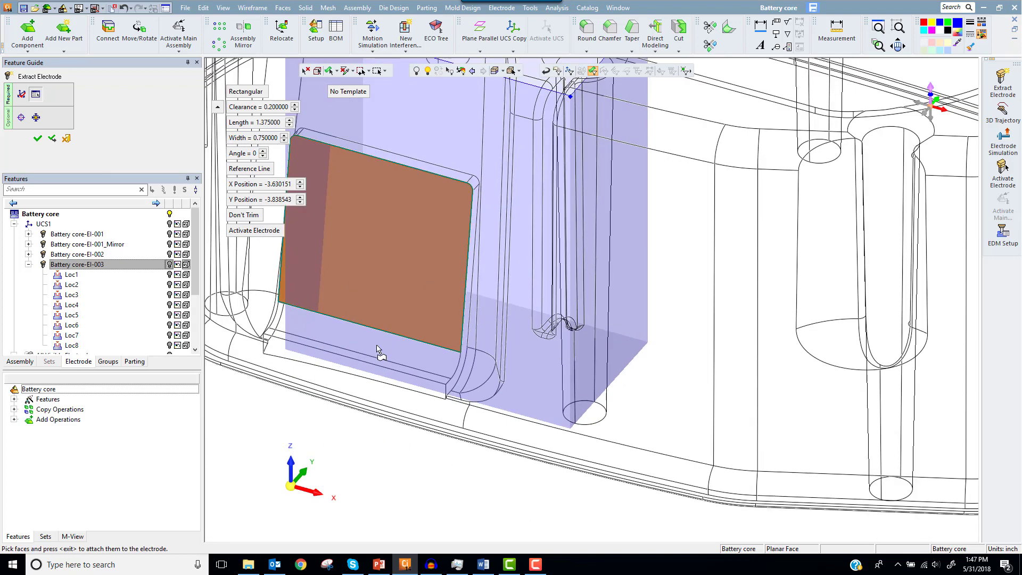
left_click(424, 321)
left_click(421, 272)
scroll(440, 273, "down", 5)
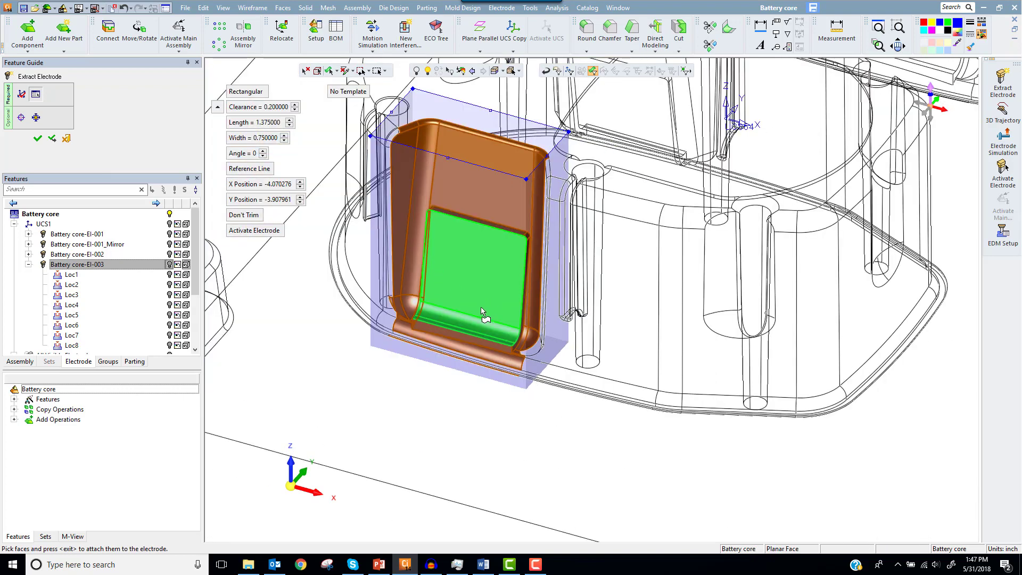
left_click(380, 368)
Hide the Battery core part and create a blank for the window electrode's burn faces, viewed with Z pointing down.
left_click_drag(196, 163, 196, 144)
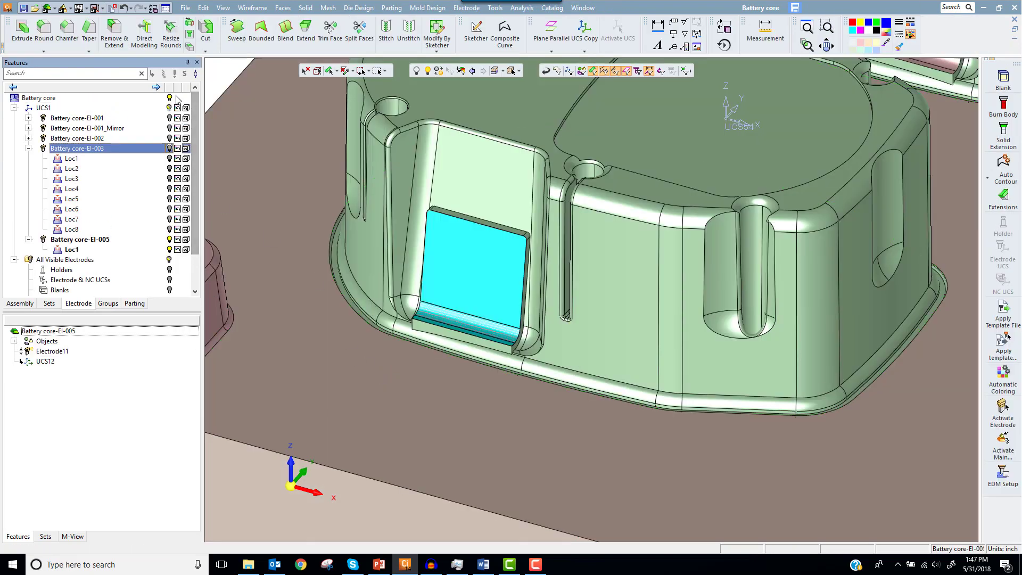
left_click(169, 97)
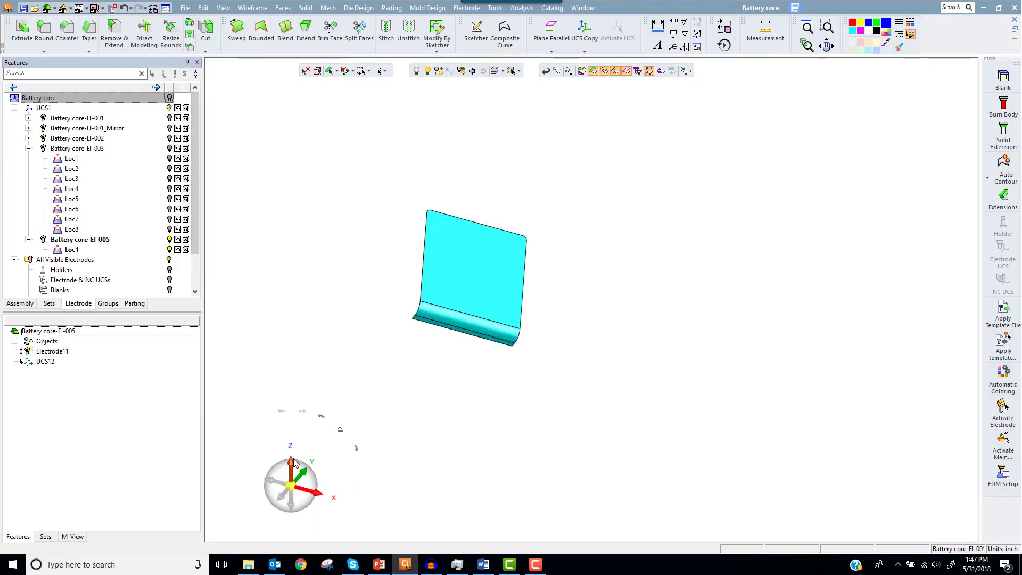
right_click(239, 520)
left_click(303, 508)
left_click(304, 508)
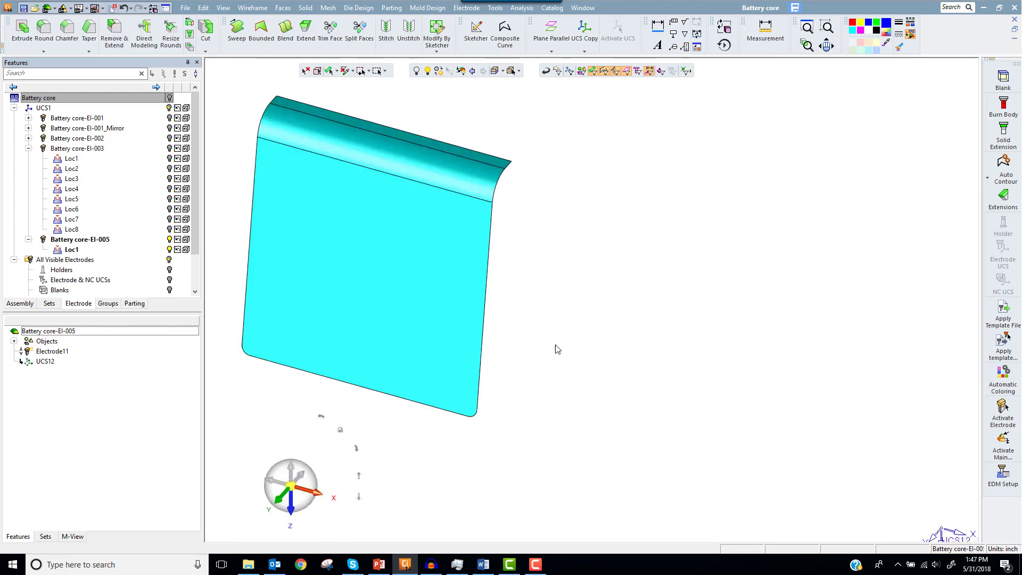
left_click(1004, 80)
left_click(676, 231)
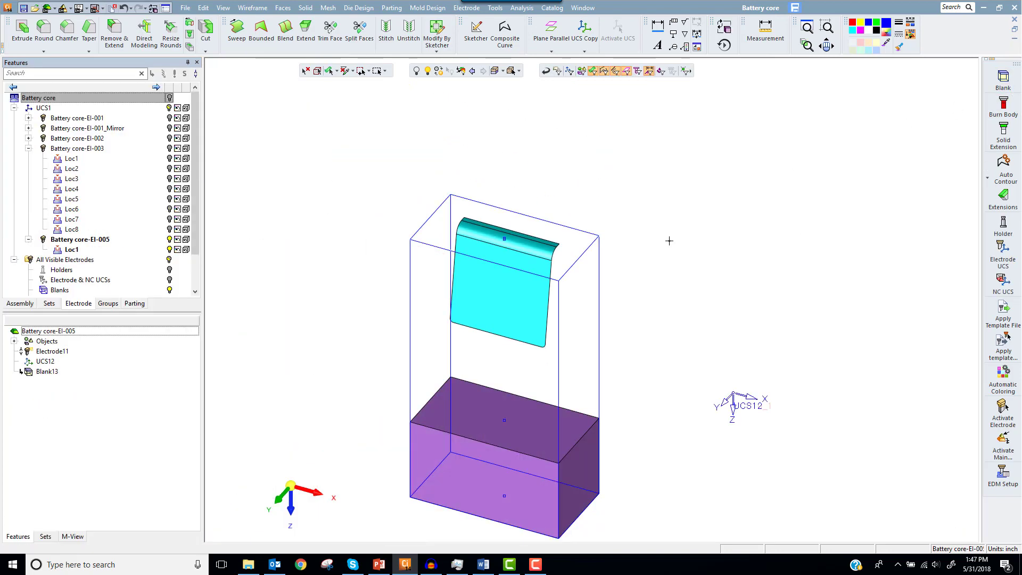
Extrude the window burn faces one side, by reference, to the top face of the blank's base as a new object.
left_click(13, 38)
left_click(520, 276)
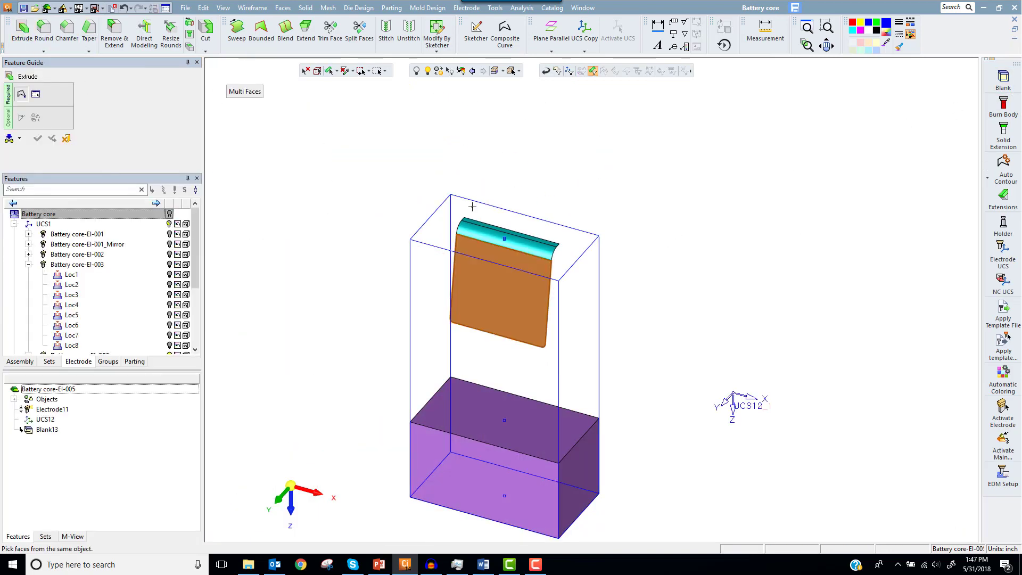
middle_click(590, 200)
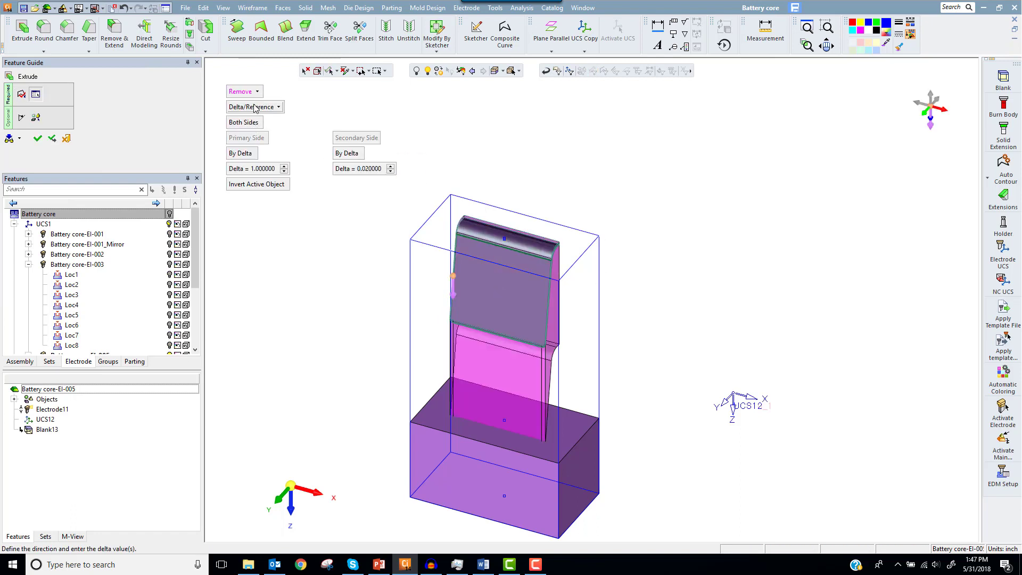
left_click(246, 122)
left_click(246, 137)
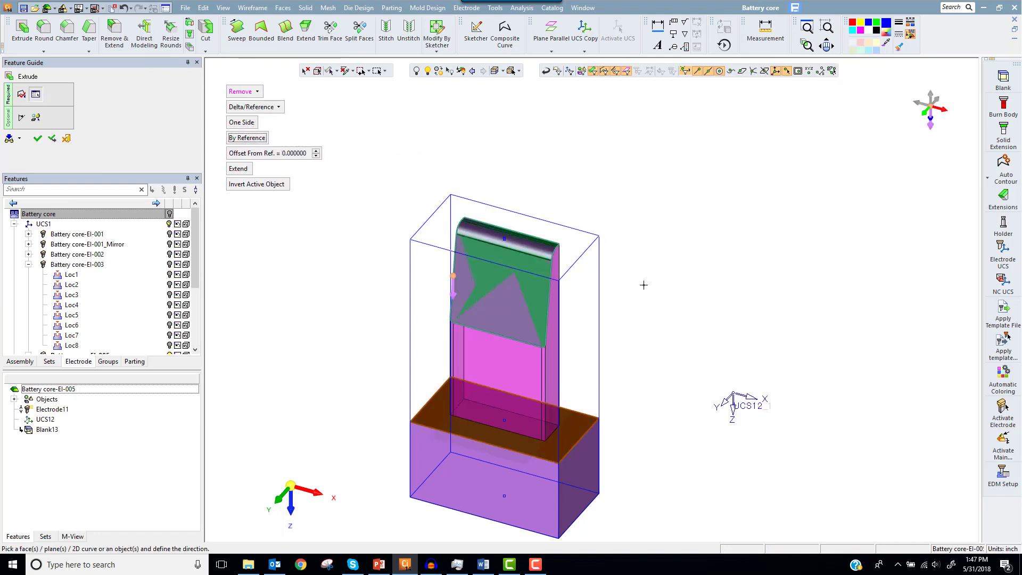
left_click(250, 92)
left_click(243, 114)
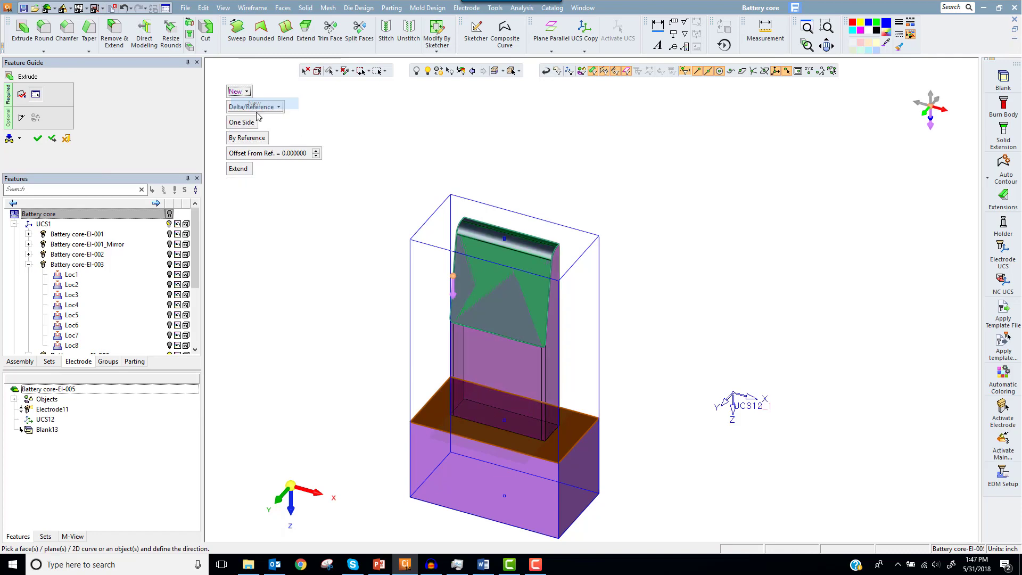
middle_click(448, 147)
left_click(448, 147)
middle_click_drag(652, 338, 751, 344, "ctrl")
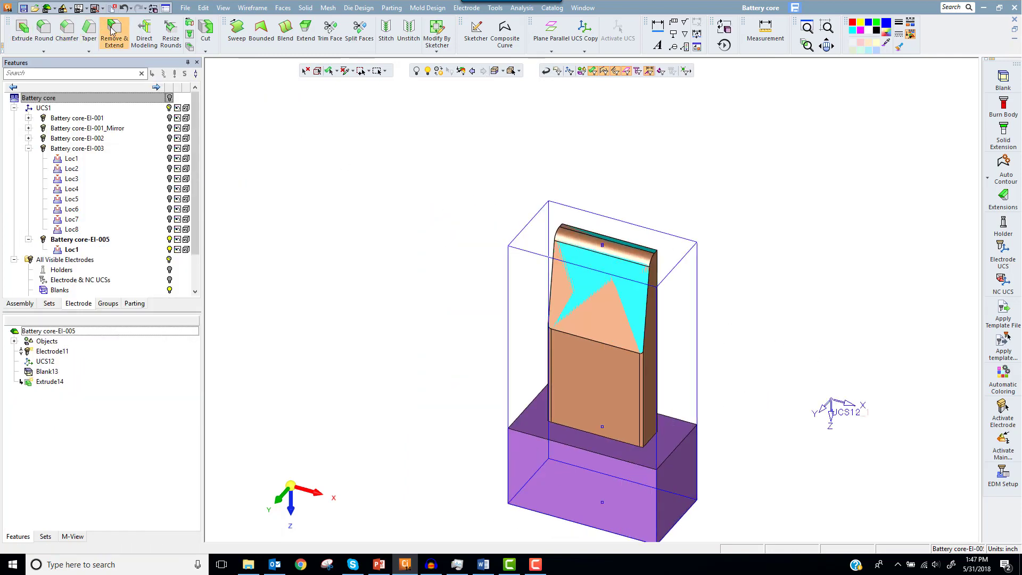
Offset the flat back face of the extruded electrode body by 0.01 inch using Direct Modeling.
left_click(144, 33)
middle_click_drag(632, 215, 710, 203)
middle_click(709, 202)
left_click(280, 108)
type(".01")
key("Return")
middle_click(595, 302)
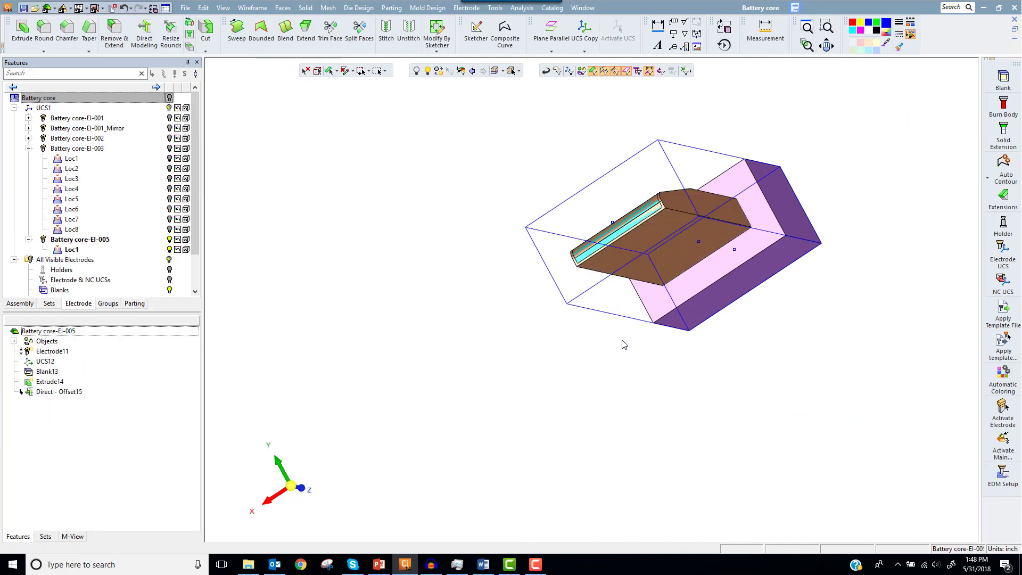
Copy-mirror the electrode body about its flat back face with merging on.
left_click(203, 8)
left_click(359, 142)
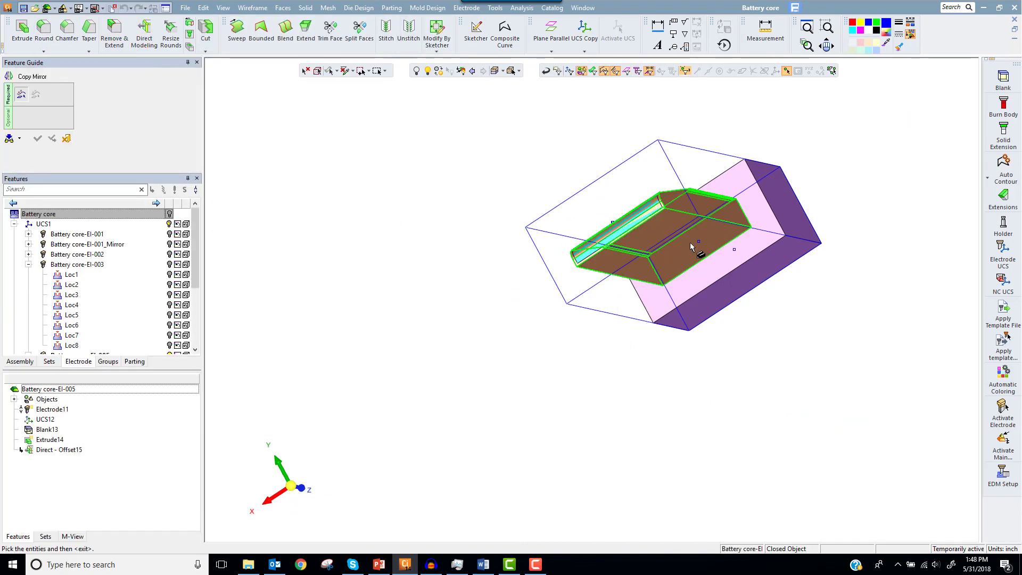
middle_click(691, 246)
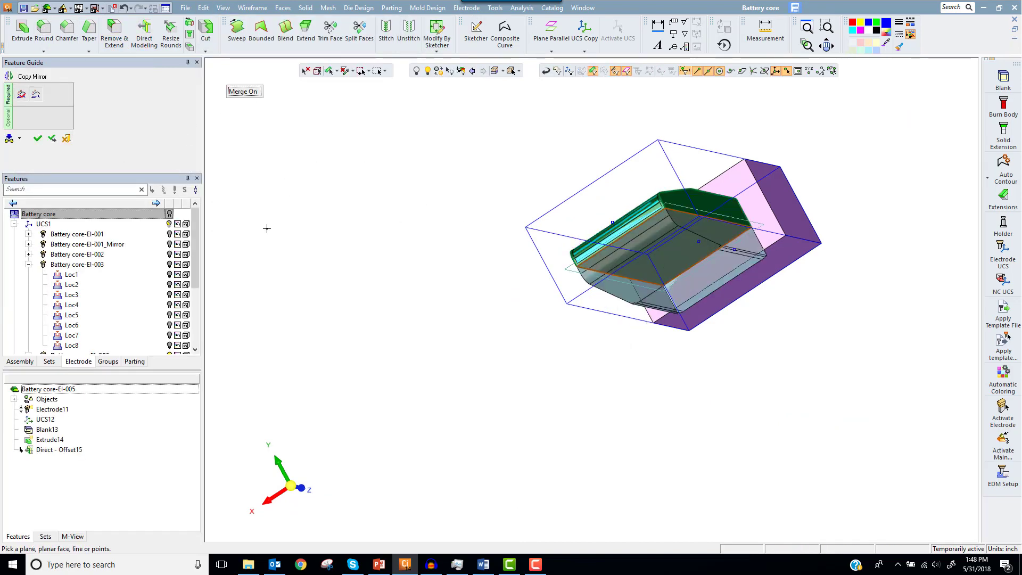
middle_click(394, 261)
left_click(394, 260)
Refit the existing blank around the mirrored electrode body.
right_click(43, 372)
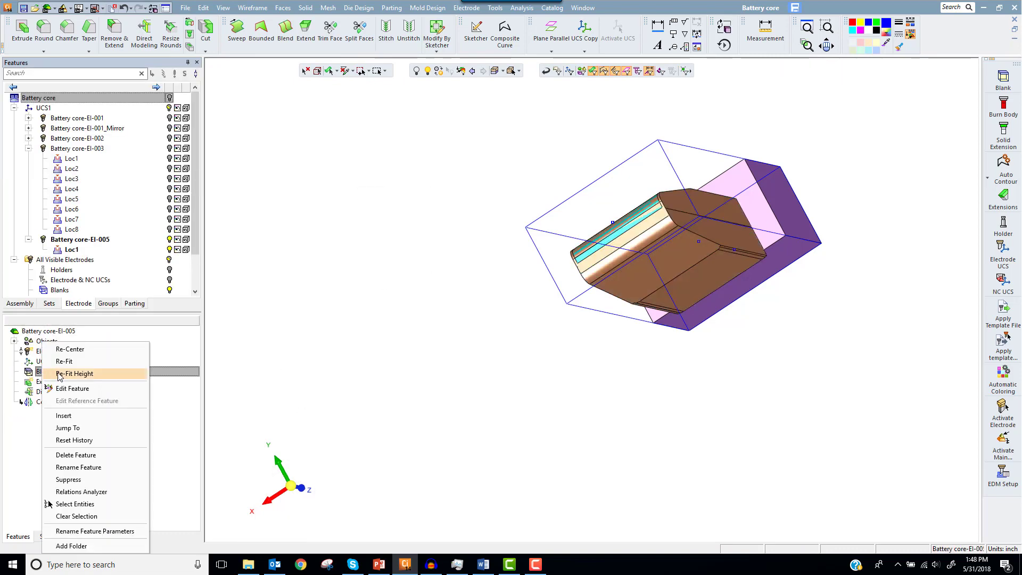
left_click(63, 374)
right_click(373, 265)
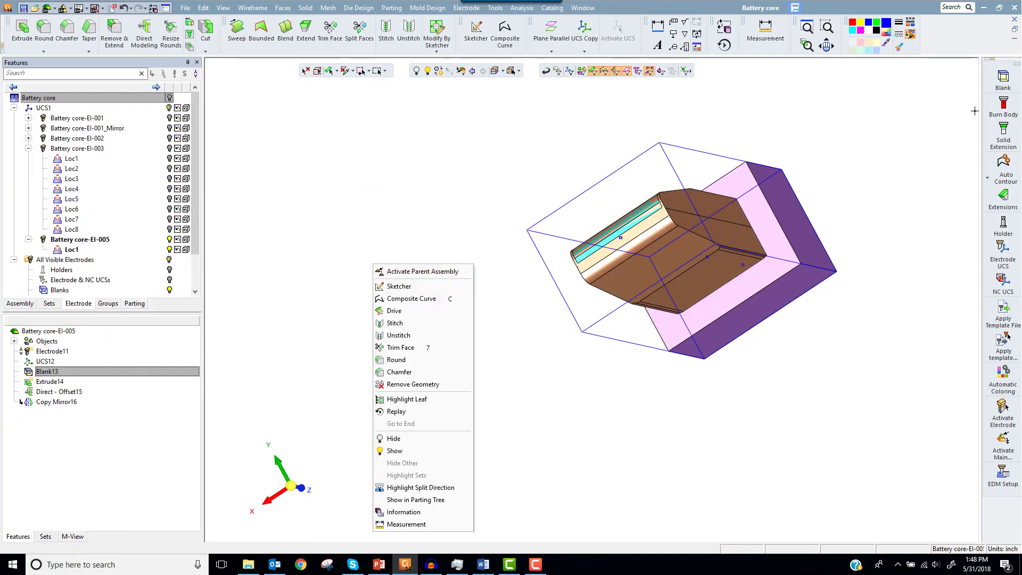
left_click(997, 109)
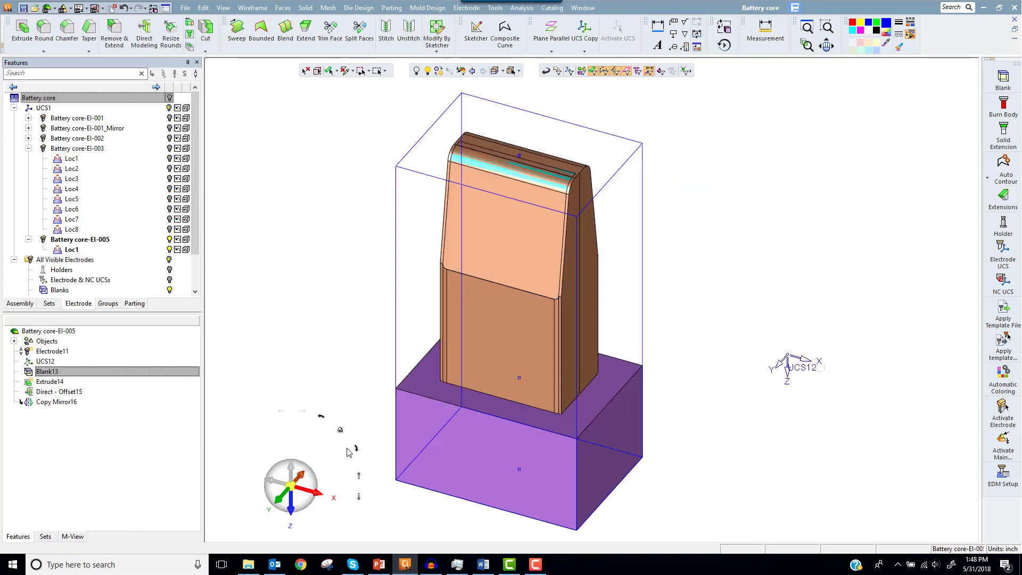
Add the ER-009226 flat 2.000 holder from the Erowa mm catalog and create the electrode UCS on it.
left_click(1004, 226)
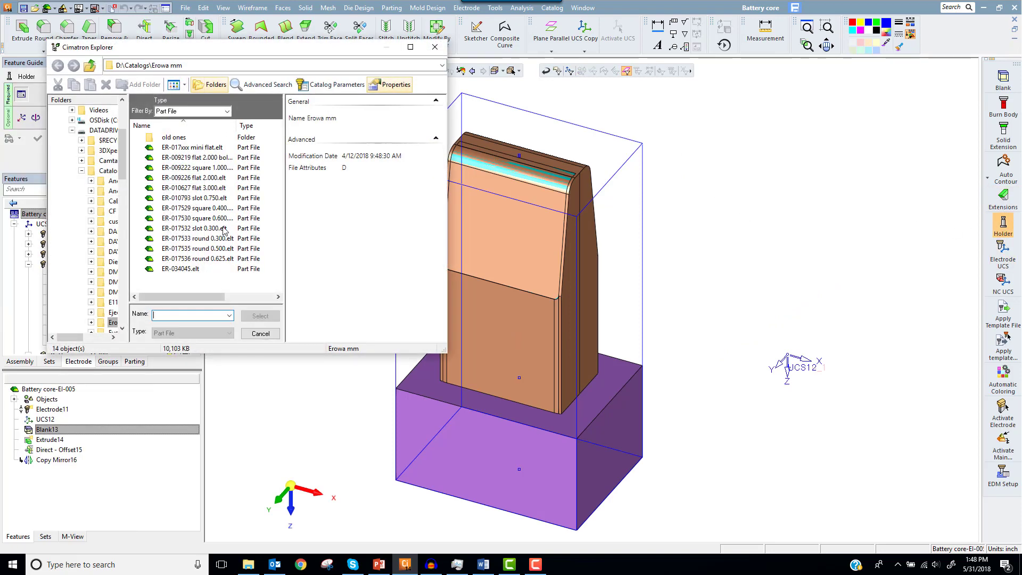
double_click(210, 178)
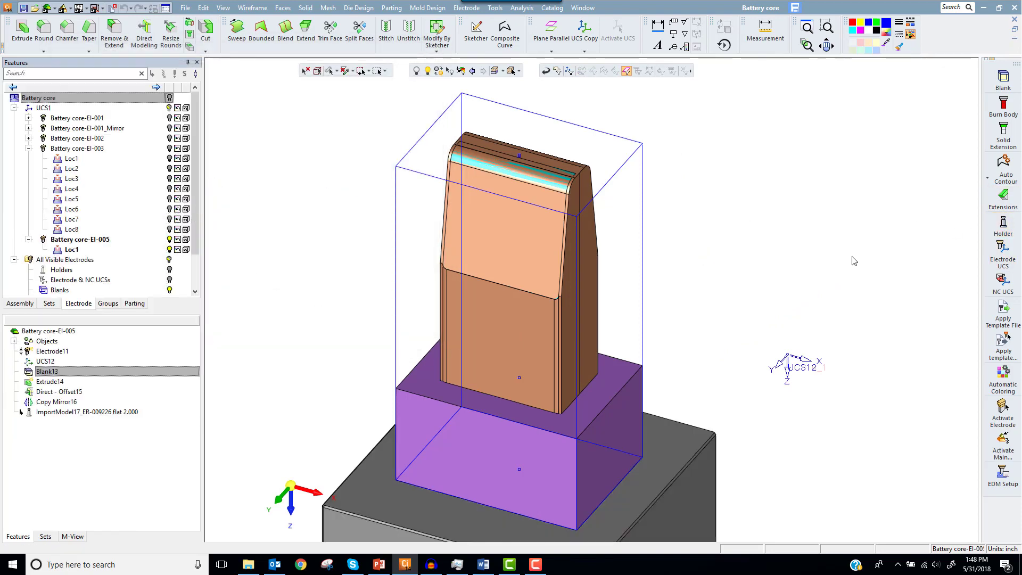
left_click(1004, 250)
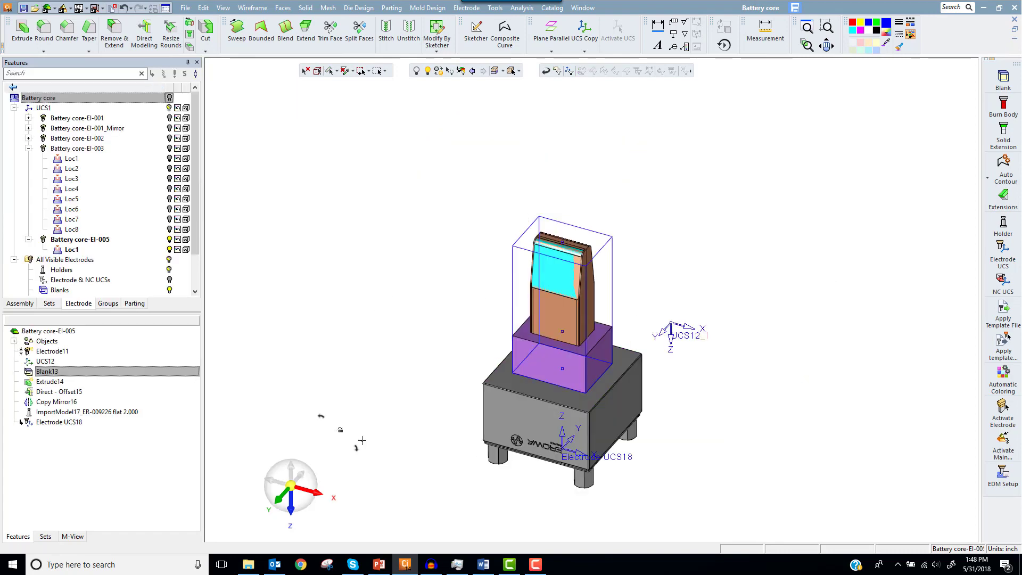
Activate the parent assembly and show the Battery core part again in full view.
right_click(312, 242)
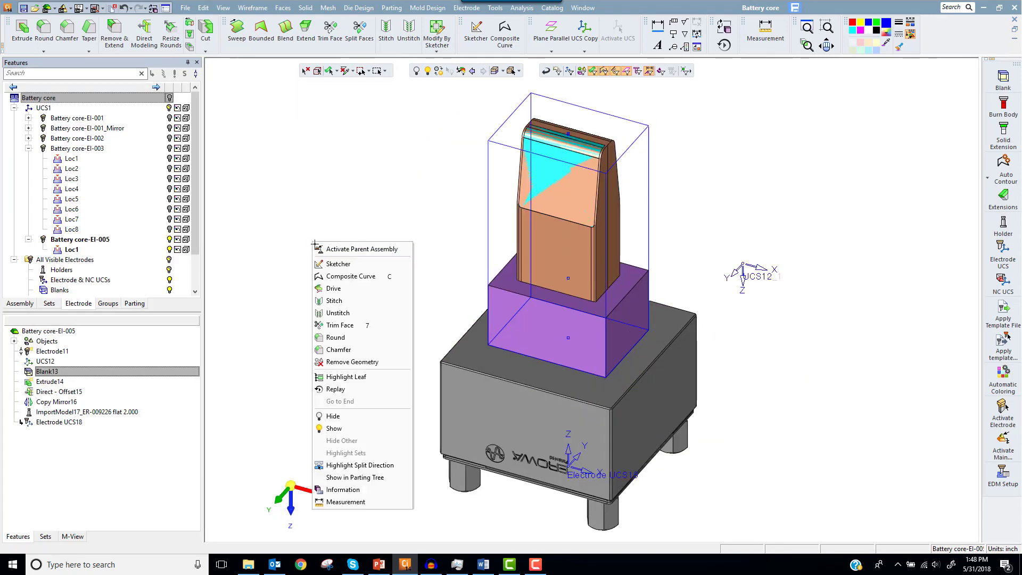
left_click(342, 248)
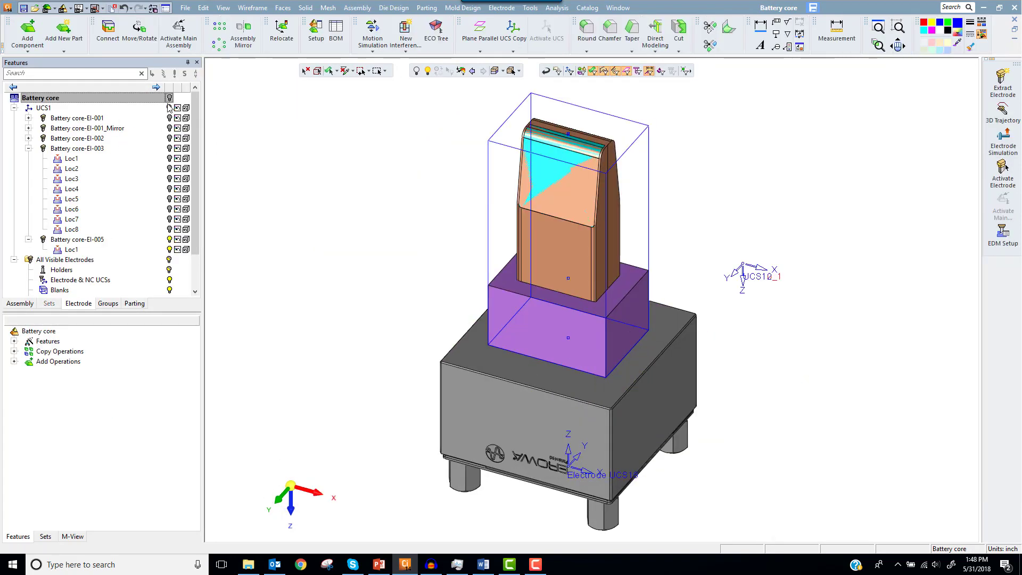
left_click(169, 97)
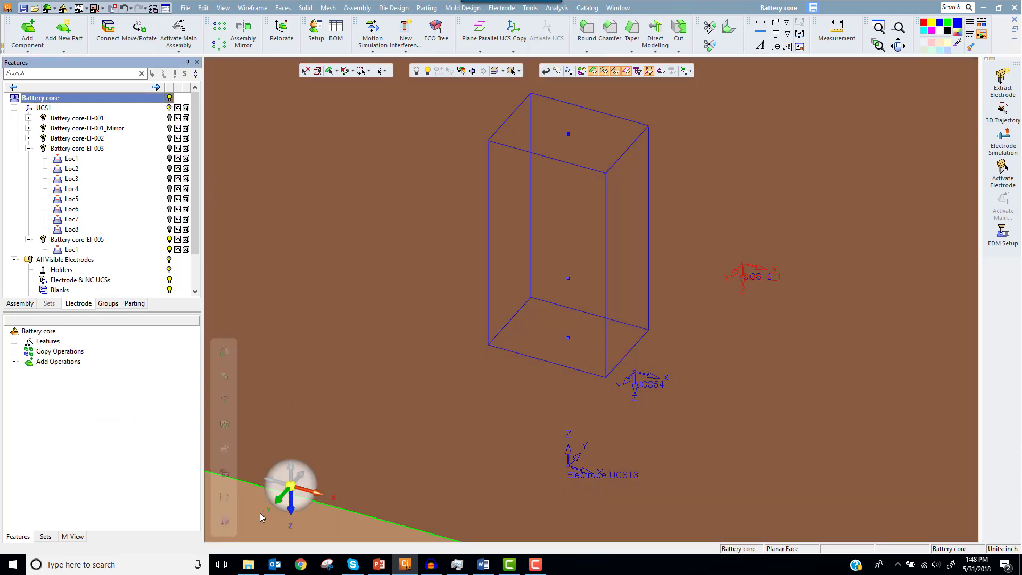
left_click(226, 521)
left_click(304, 499)
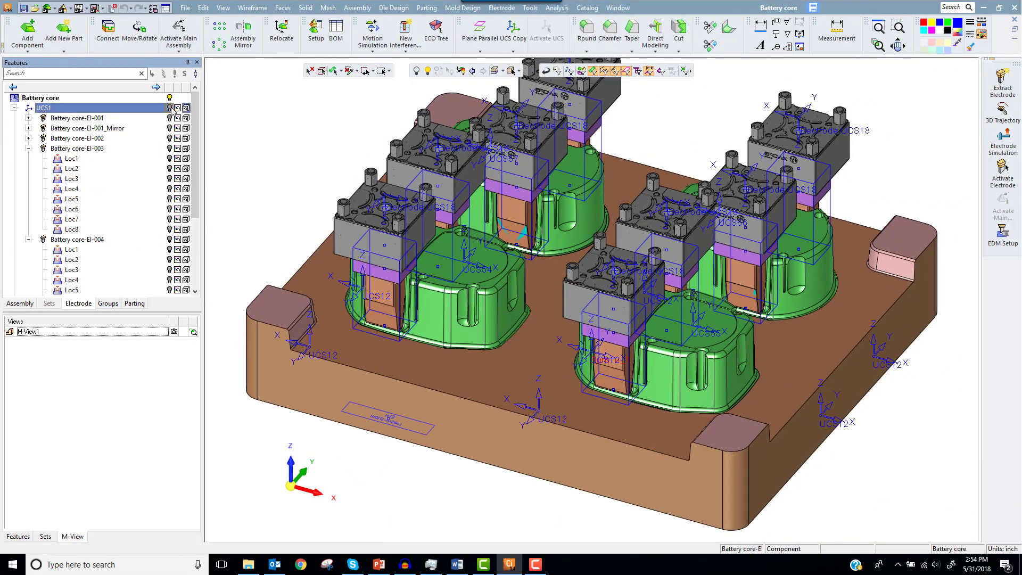
Hide all electrodes under UCS1 and extract a new rectangular electrode from the narrow face below the UCS54 core's front window.
left_click(170, 108)
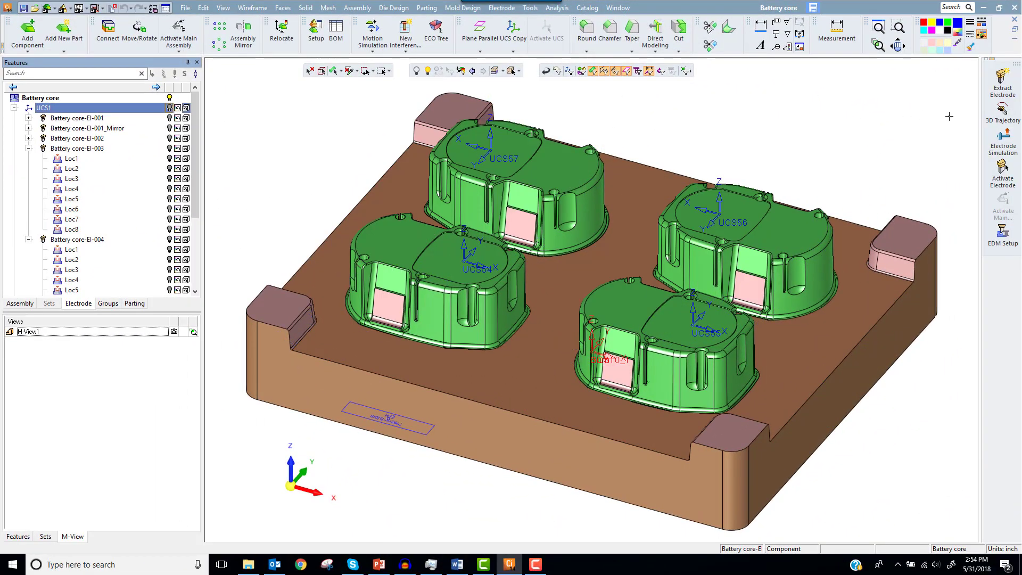
left_click(1001, 82)
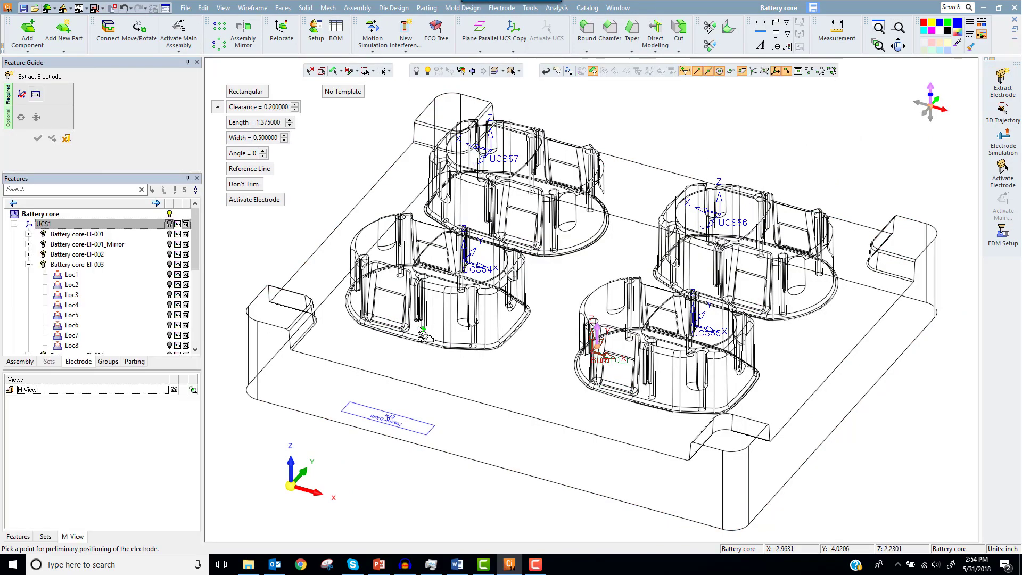
left_click(390, 339)
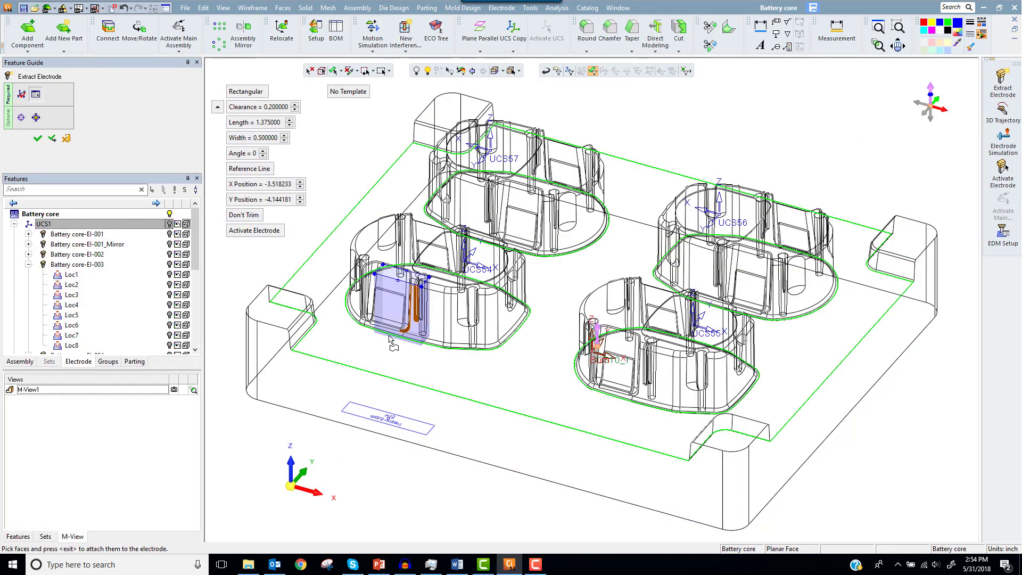
scroll(394, 336, "up", 5)
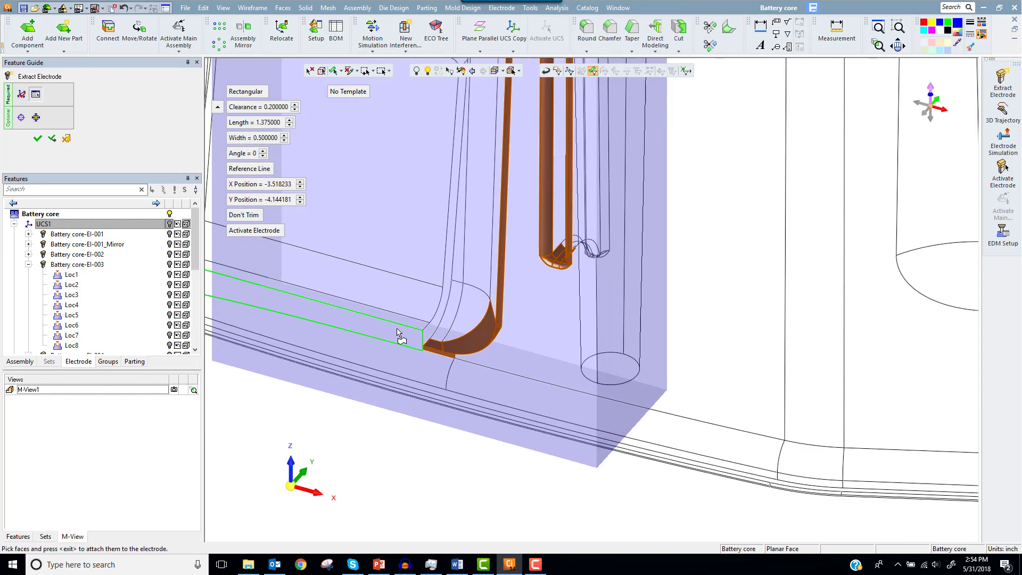
left_click(394, 330)
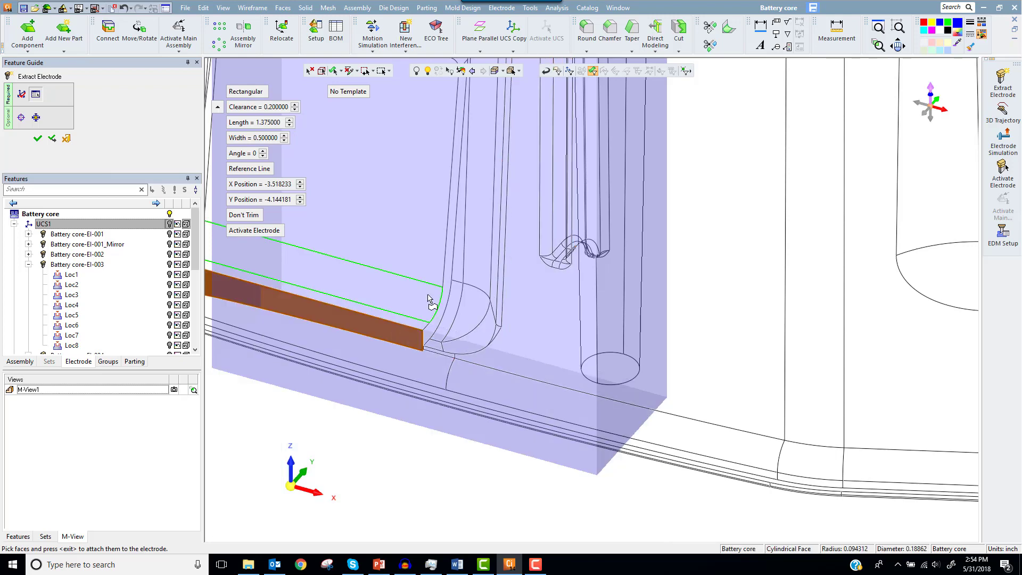
middle_click(429, 287)
middle_click(437, 270)
left_click(451, 229)
middle_click(458, 242)
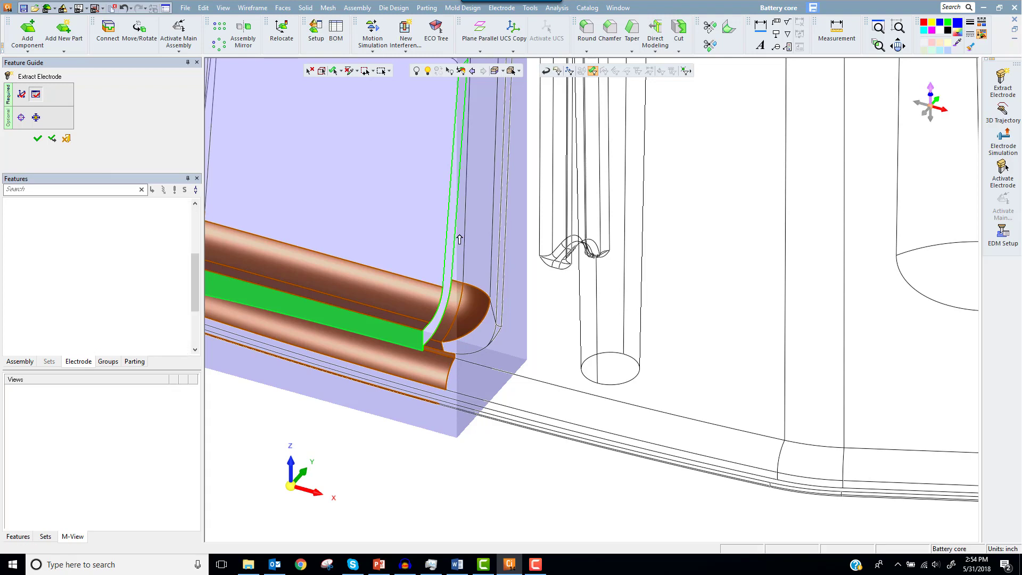
scroll(622, 256, "down", 5)
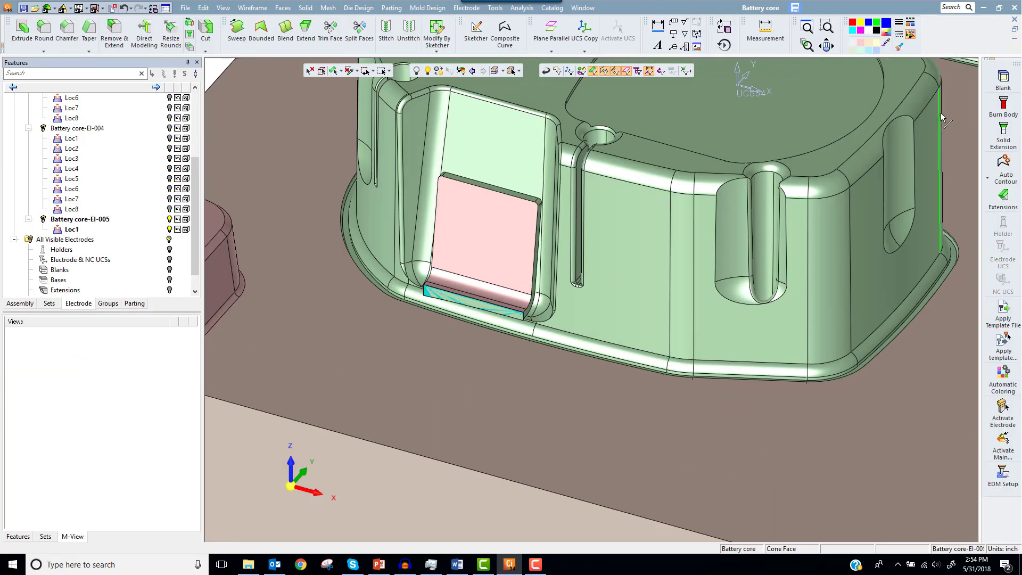
Create a blank and a burn body for the new electrode below the window.
left_click(1003, 79)
left_click(723, 267)
left_click(1003, 106)
left_click(712, 220)
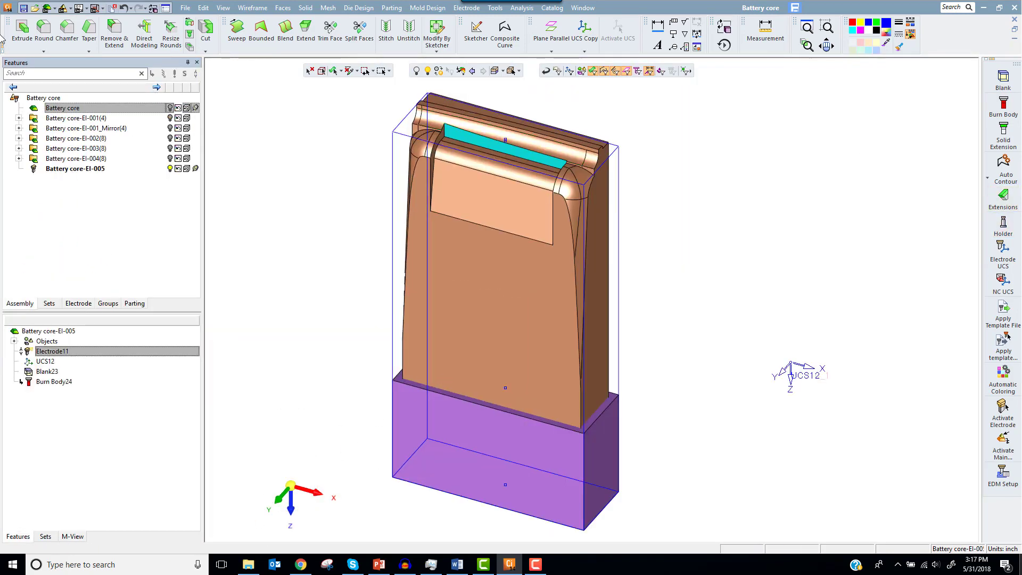
Remove material from the electrode by extruding the middle front faces and the rear top faces one side by a delta of 4.
left_click(22, 27)
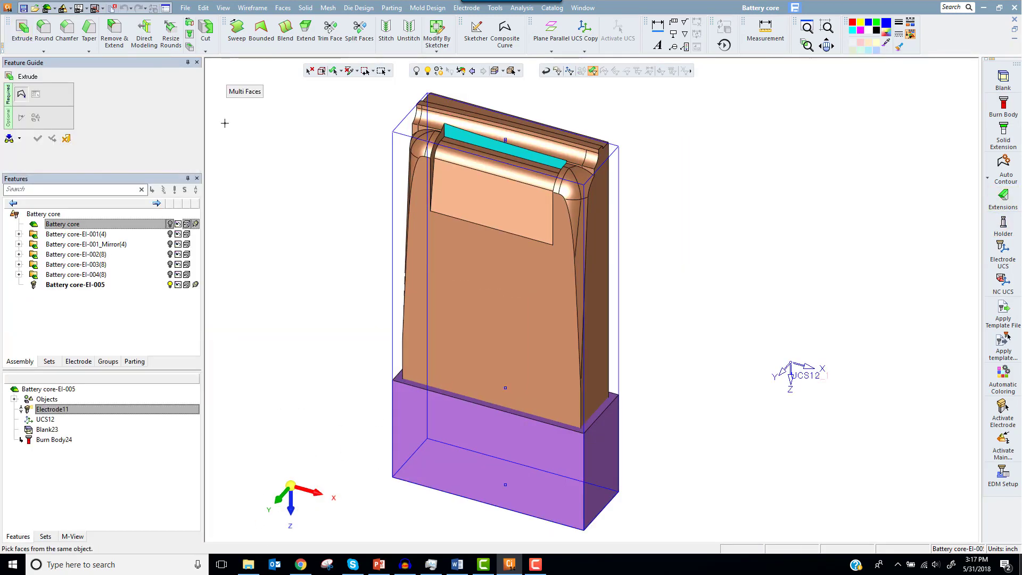
scroll(456, 154, "up", 3)
left_click(659, 133)
middle_click(659, 133)
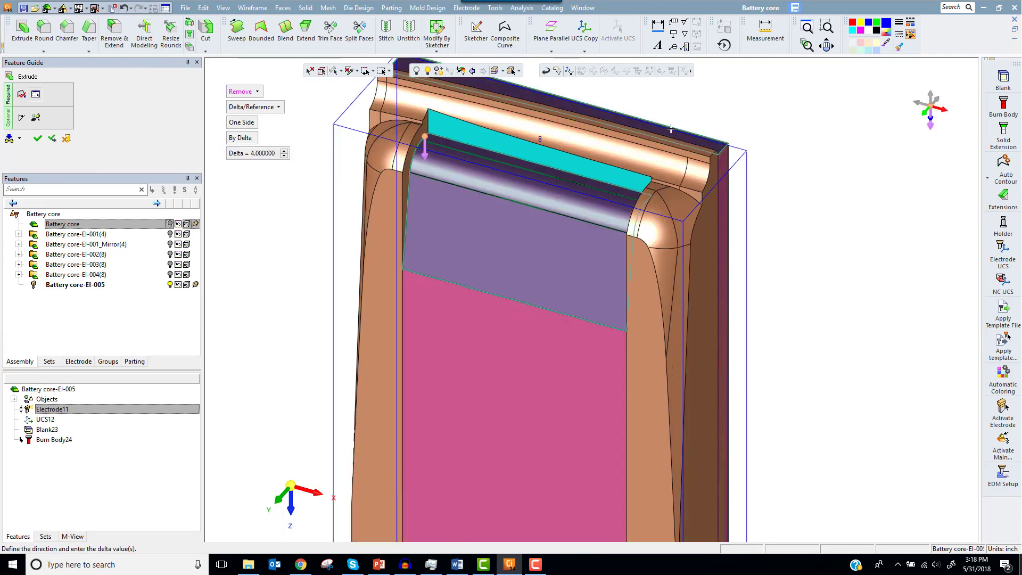
middle_click(573, 143)
left_click(572, 143)
middle_click(579, 151)
Extrude-remove the rounded corner faces on both front sides of the electrode.
left_click(657, 194)
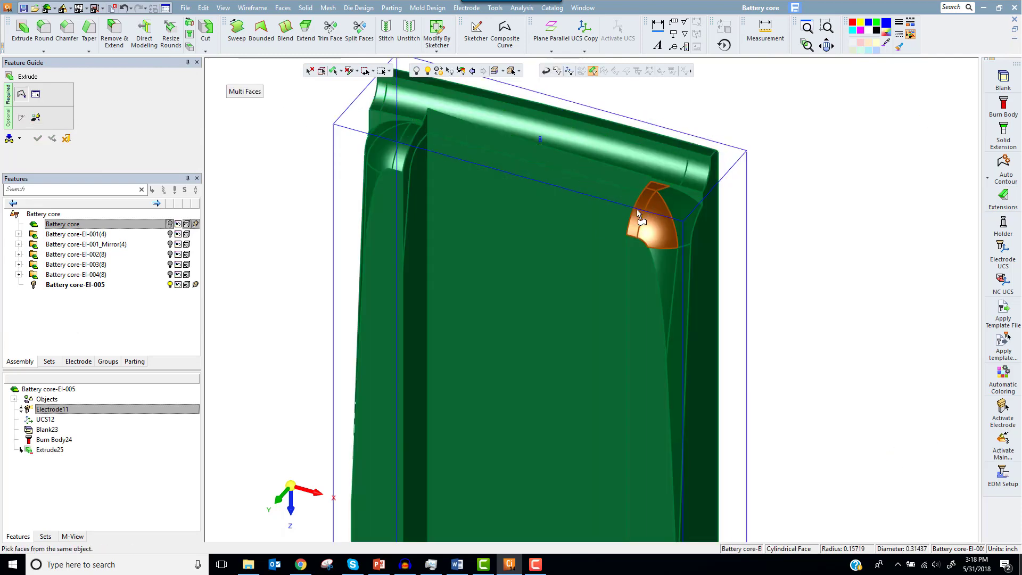
left_click(671, 255)
left_click(387, 137)
left_click(367, 176)
scroll(424, 122, "up", 5)
middle_click(401, 141)
middle_click(342, 149)
Remove and extend the small faces at the electrode's upper front corner beside the burn face.
left_click(114, 33)
scroll(461, 152, "down", 3)
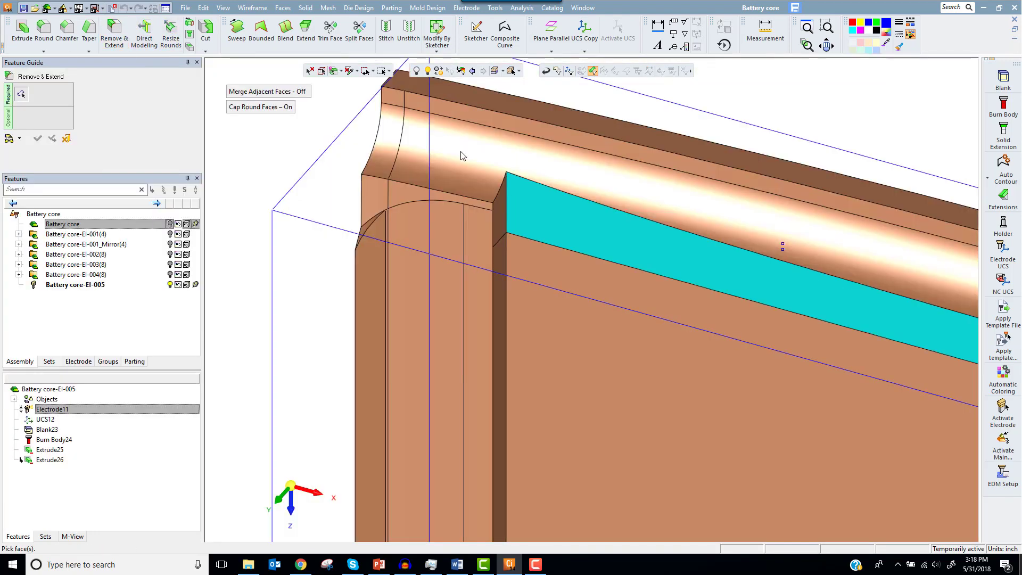
left_click(374, 237)
left_click(387, 221)
left_click(426, 232)
left_click(479, 239)
left_click(499, 249)
middle_click(509, 237)
Cut the electrode body at the blank's base.
left_click(206, 29)
scroll(615, 427, "down", 6)
left_click(614, 427)
middle_click(614, 427)
left_click(622, 503)
middle_click(655, 474)
scroll(698, 429, "down", 2)
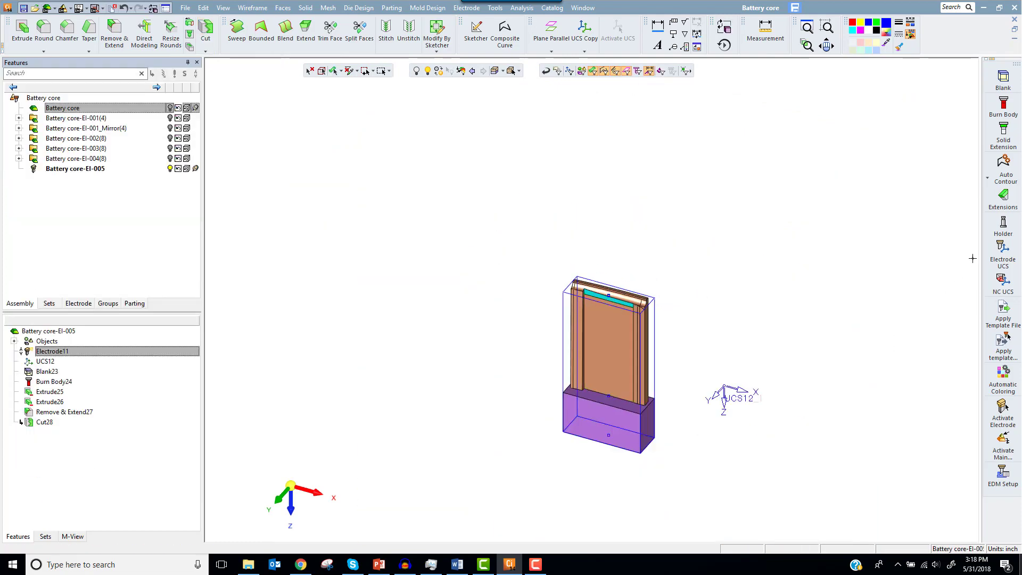
Add the ER-017532 slot 0.300 holder and create an electrode UCS at the holder's active UCS origin.
left_click(1003, 225)
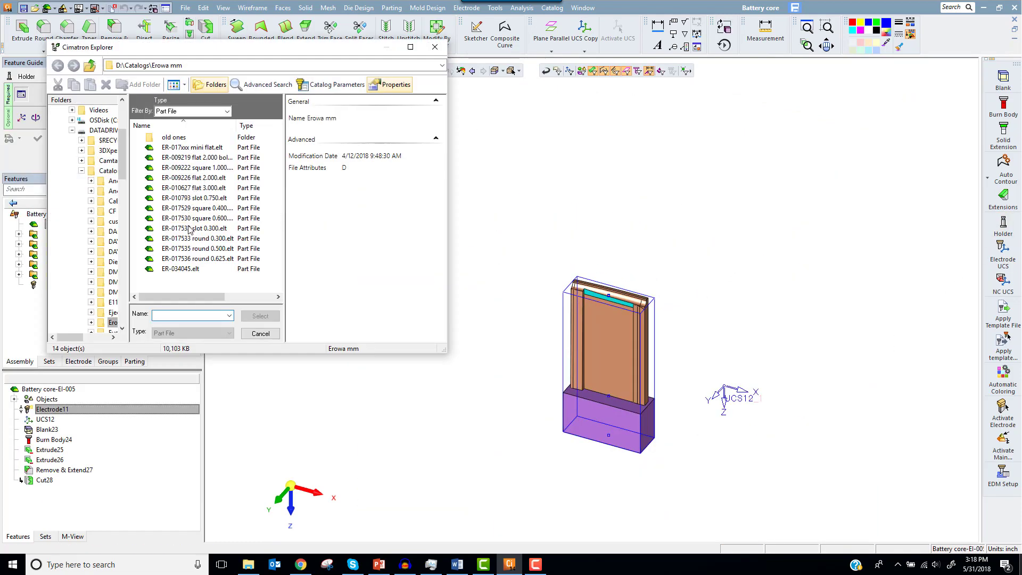
double_click(189, 229)
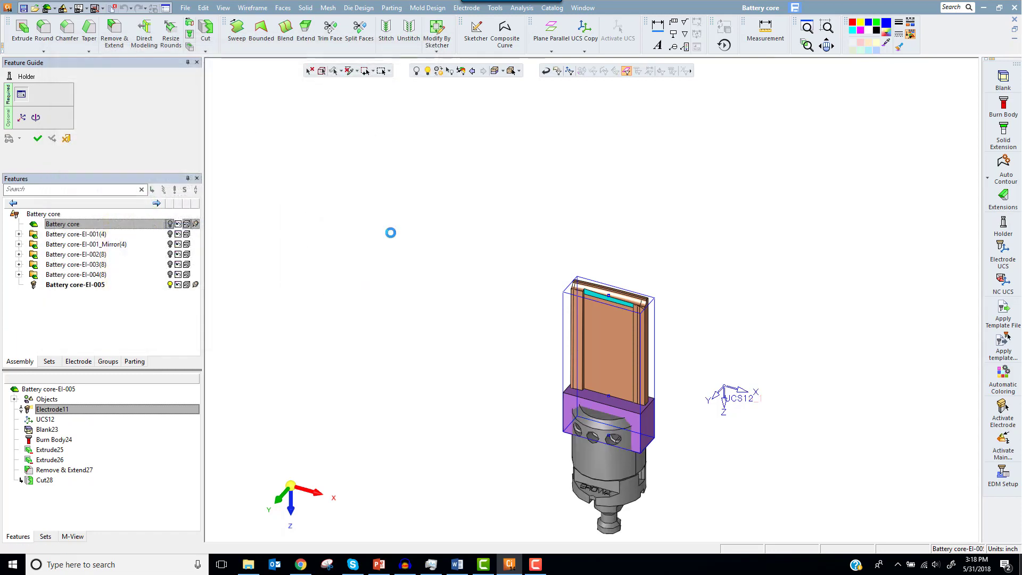
middle_click(410, 244)
left_click(1004, 250)
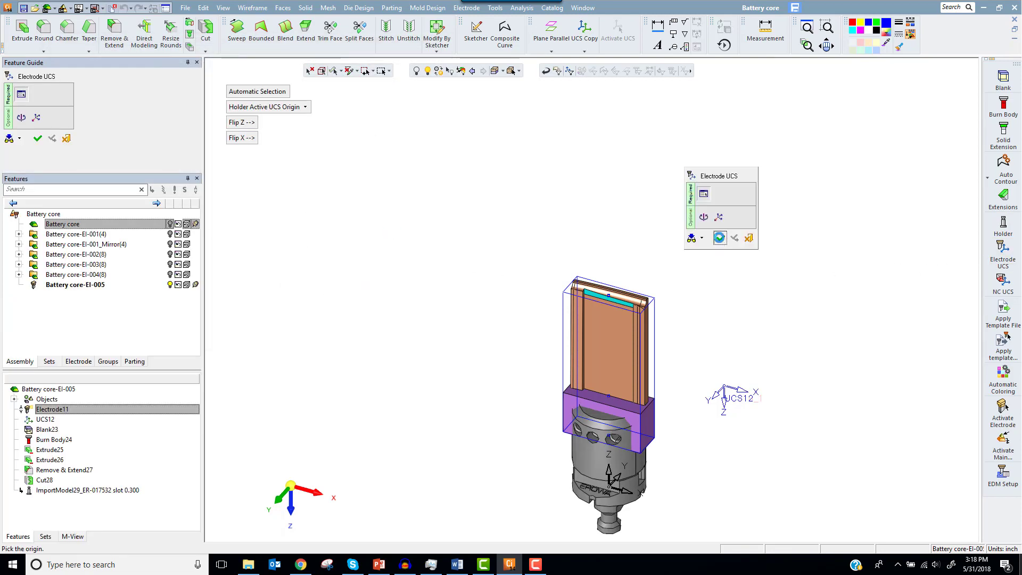
middle_click(712, 234)
Finish the electrode UCS, return to the parent assembly, and show the battery core in an isometric view with the electrode list.
right_click(268, 148)
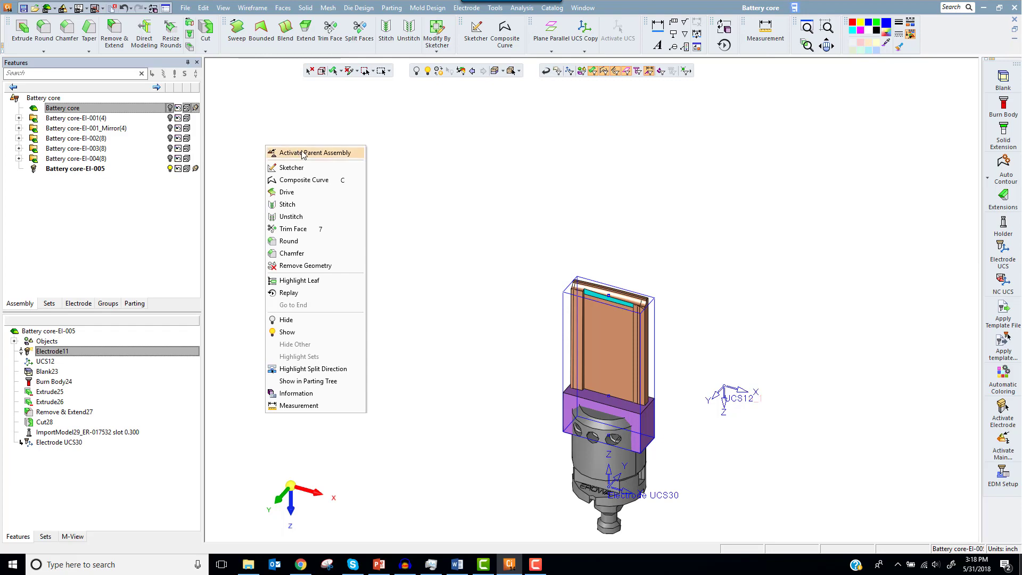
left_click(302, 154)
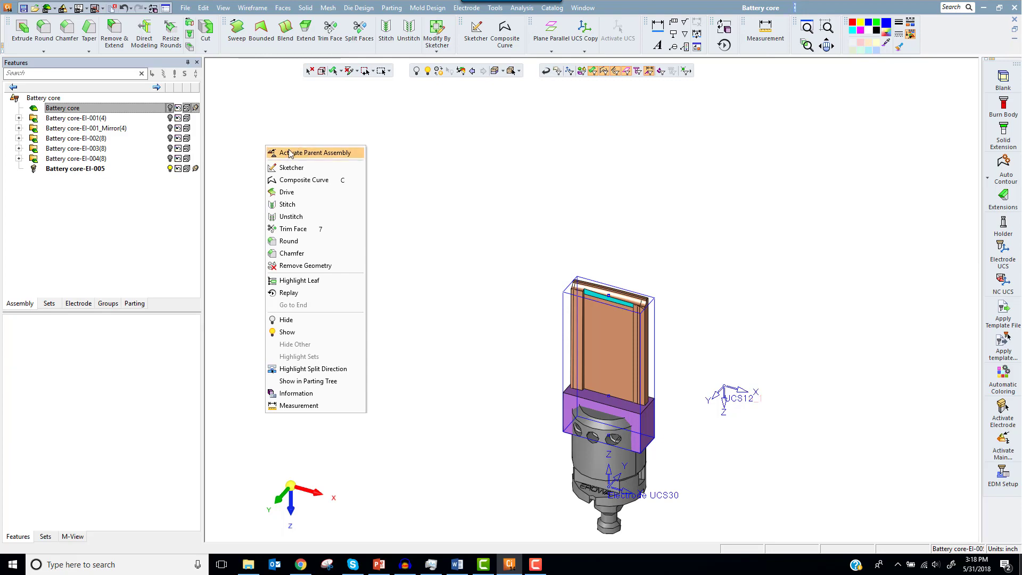
left_click(171, 108)
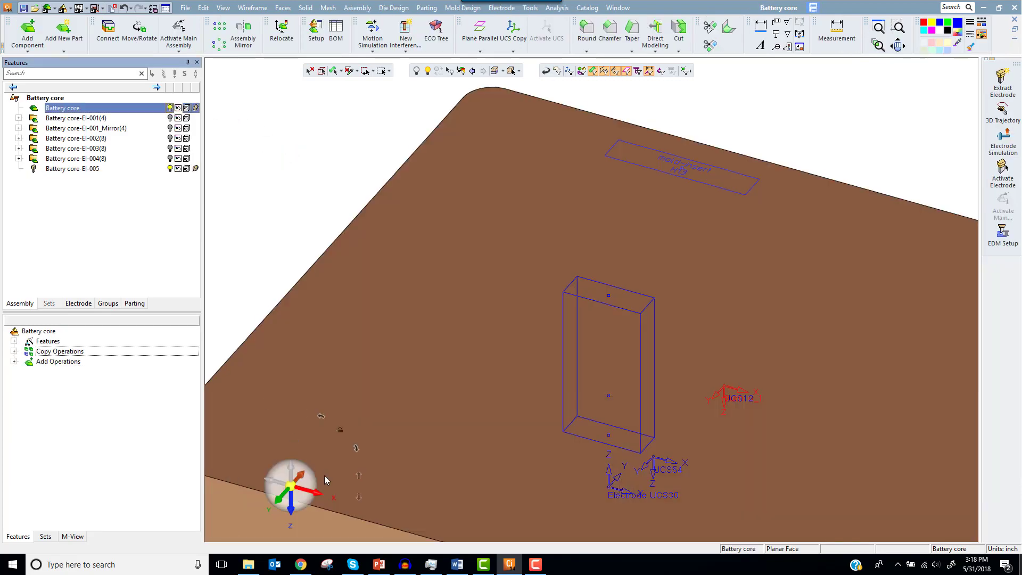
left_click(299, 505)
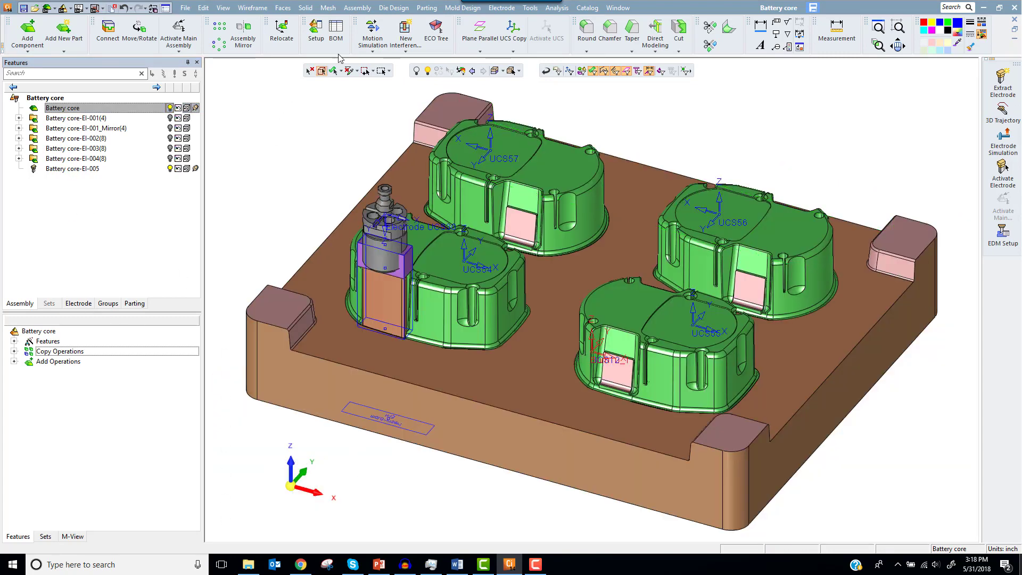
left_click(87, 304)
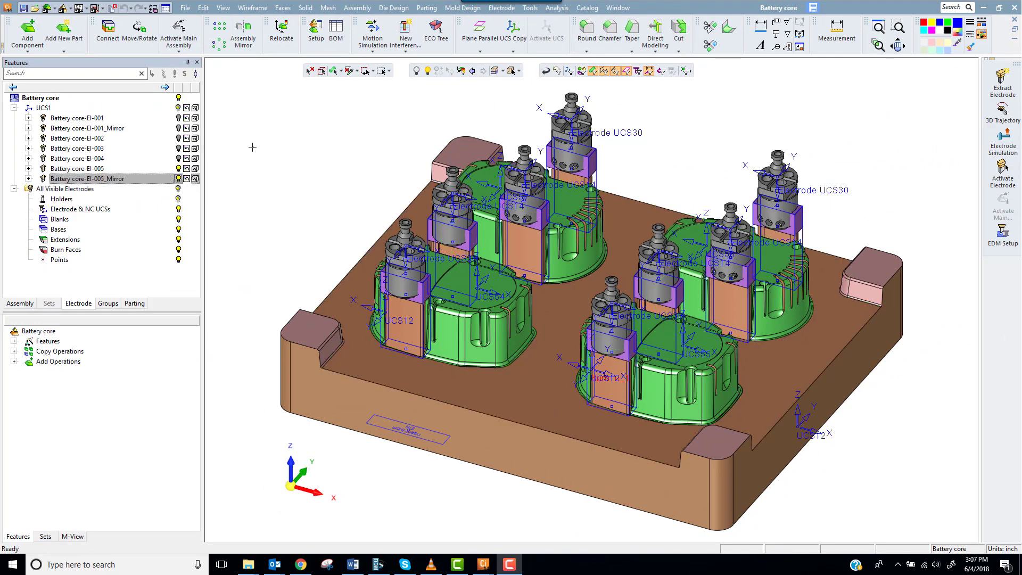
Hide all electrodes under UCS1 and place a new electrode extraction over the rib slots of the UCS54 core.
left_click(179, 108)
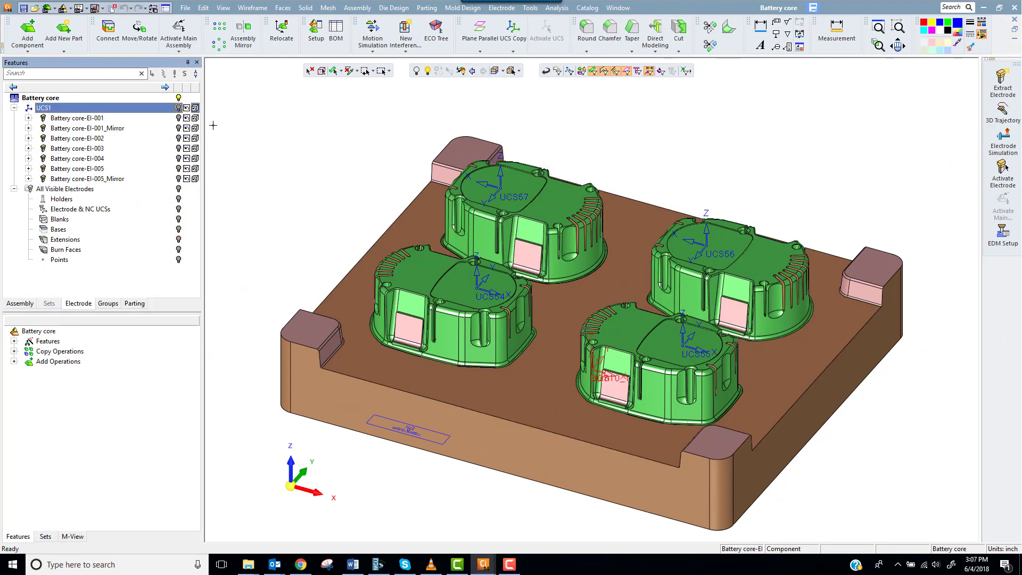
left_click(292, 465)
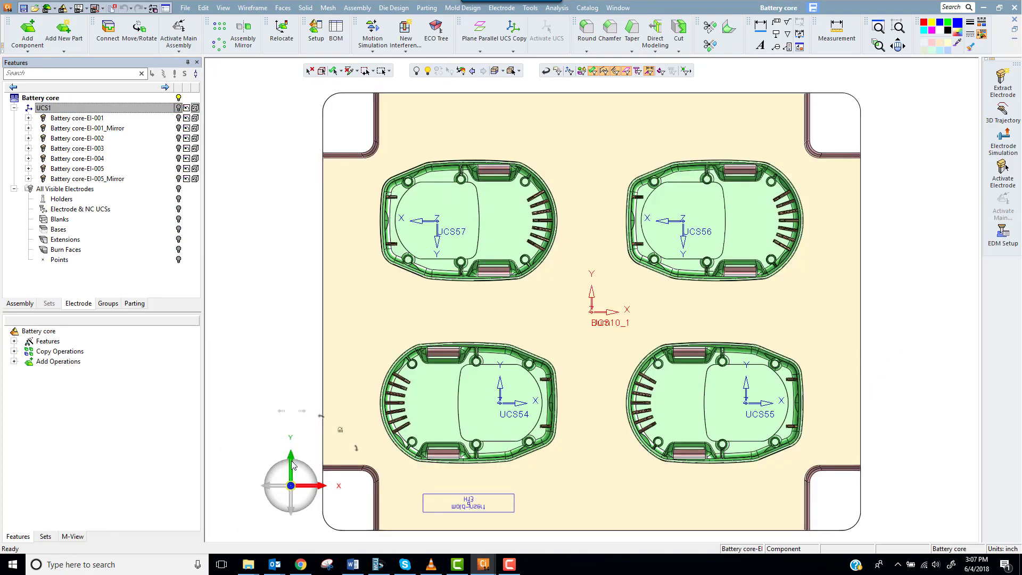
left_click(1003, 82)
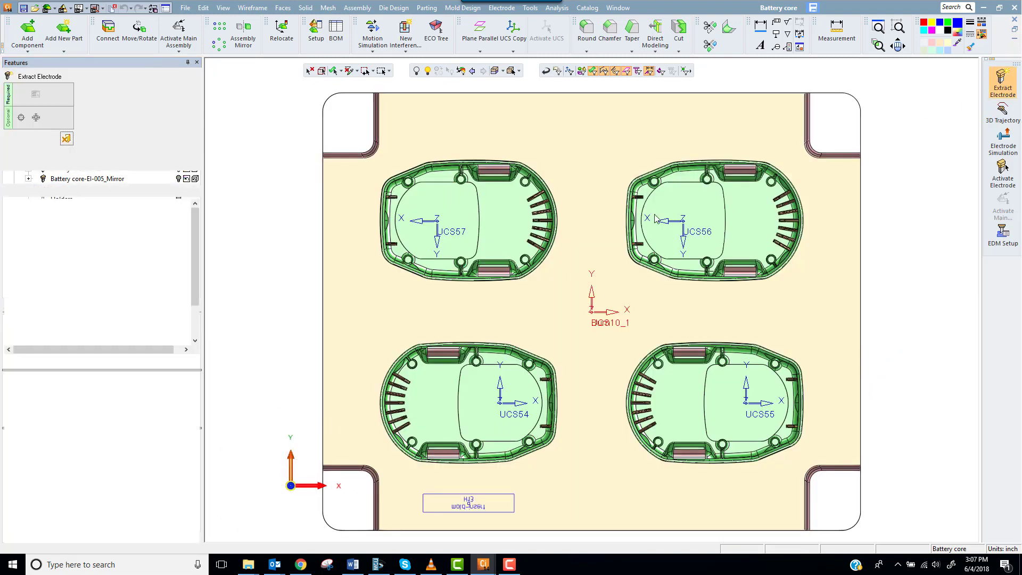
left_click(404, 403)
scroll(426, 407, "up", 3)
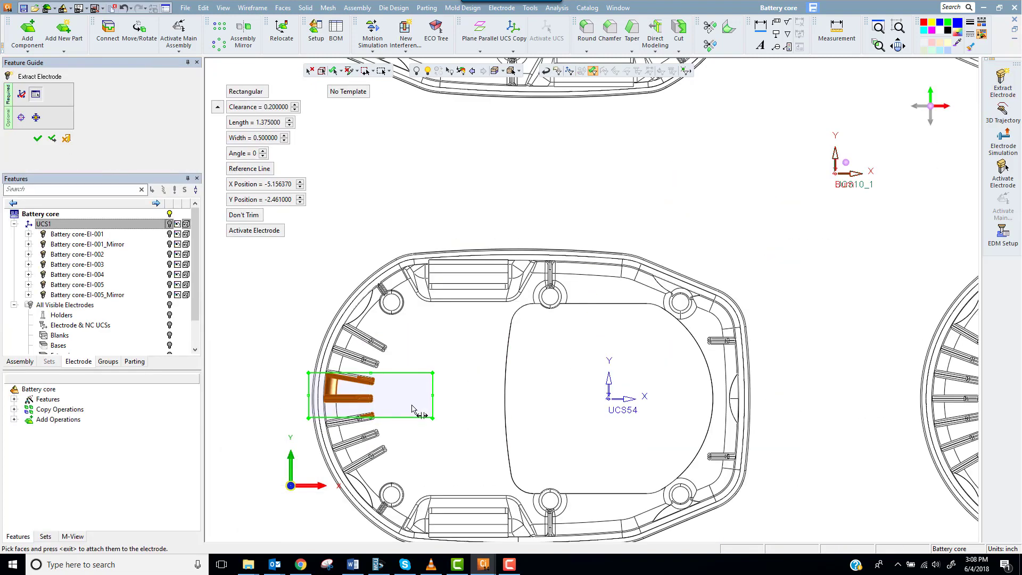
middle_click_drag(405, 405, 665, 356, "ctrl")
scroll(665, 360, "up", 3)
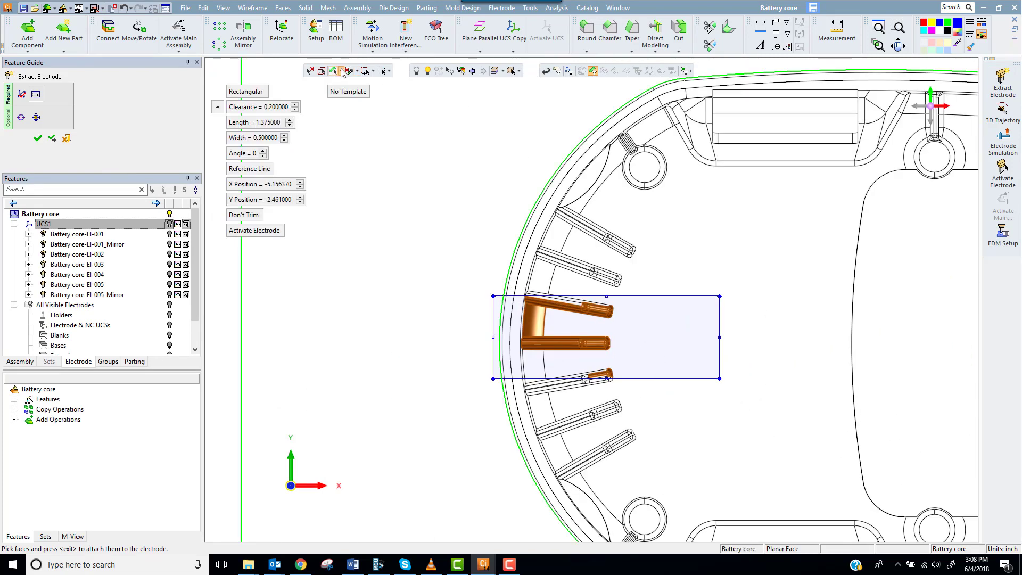
Replace the picked faces with only the second, fourth and sixth rib slots and extract them as a new electrode.
left_click(341, 71)
left_click(338, 159)
left_click(311, 70)
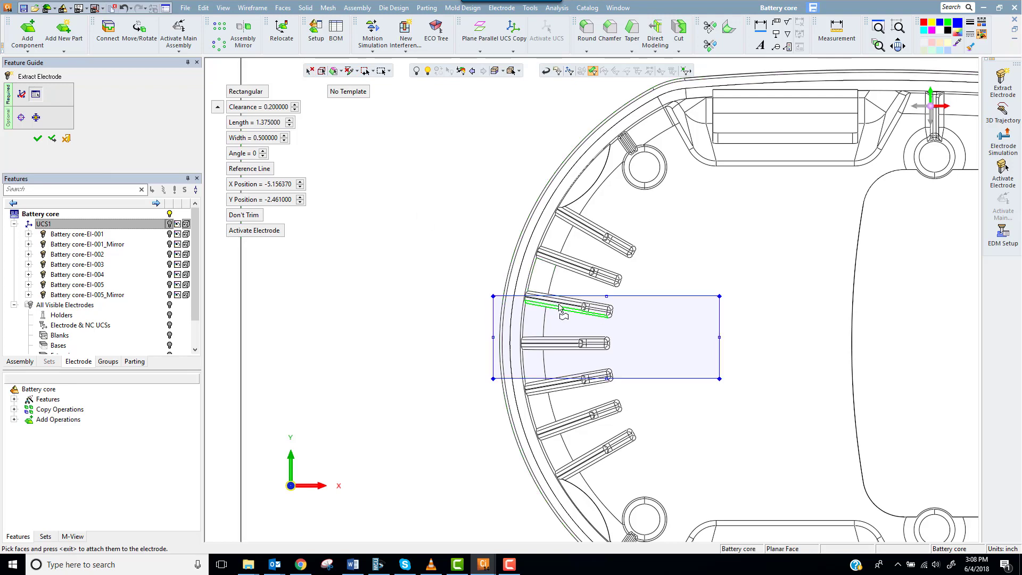
left_click(597, 273)
left_click(596, 353)
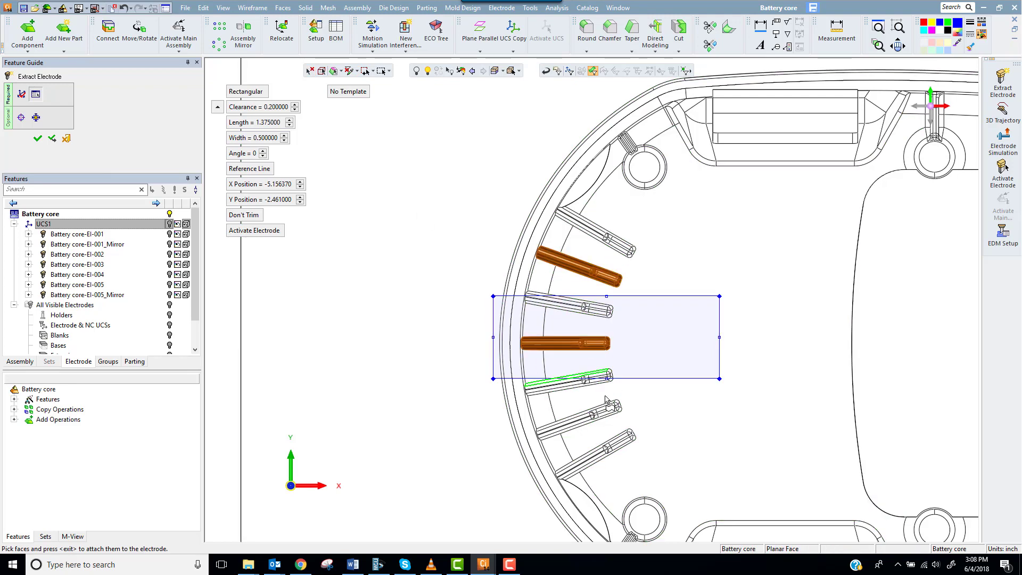
left_click(607, 415)
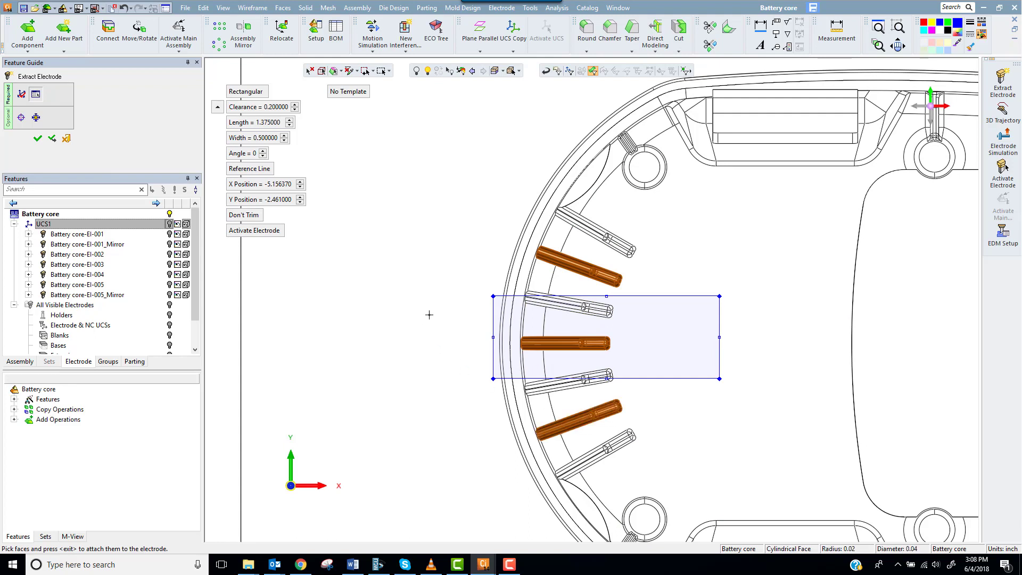
middle_click(448, 241)
left_click(448, 216)
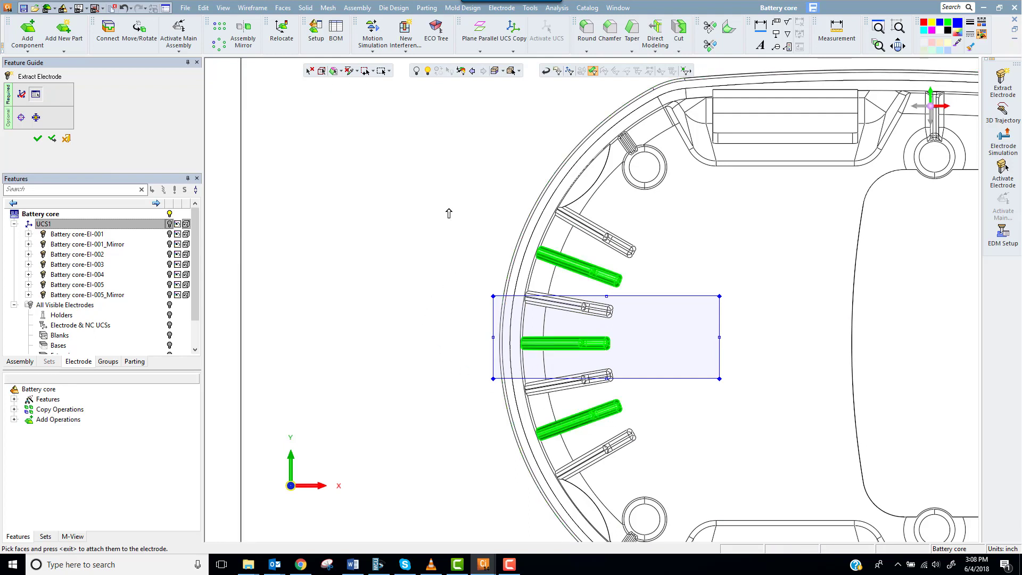
middle_click(397, 193)
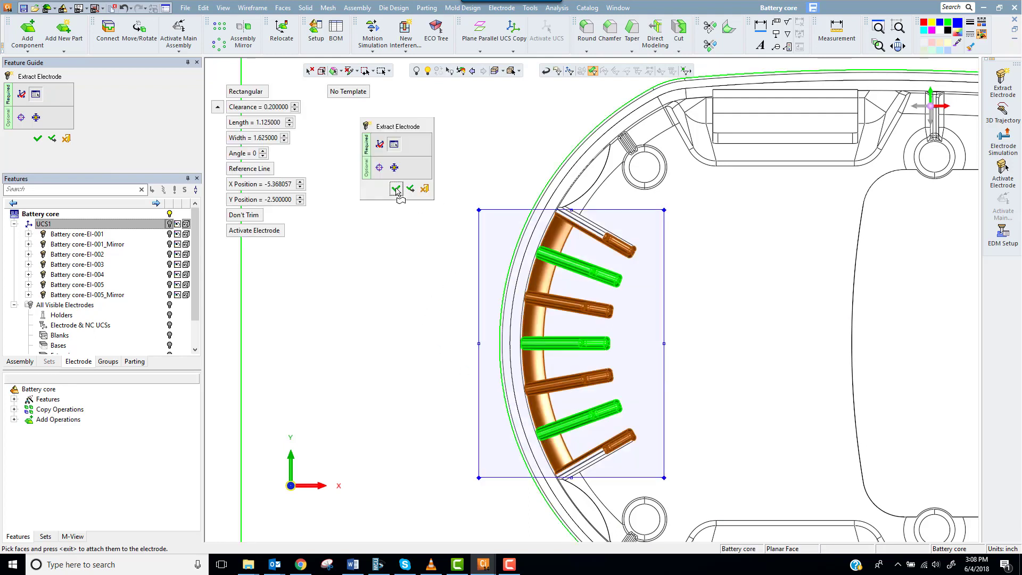
left_click(397, 193)
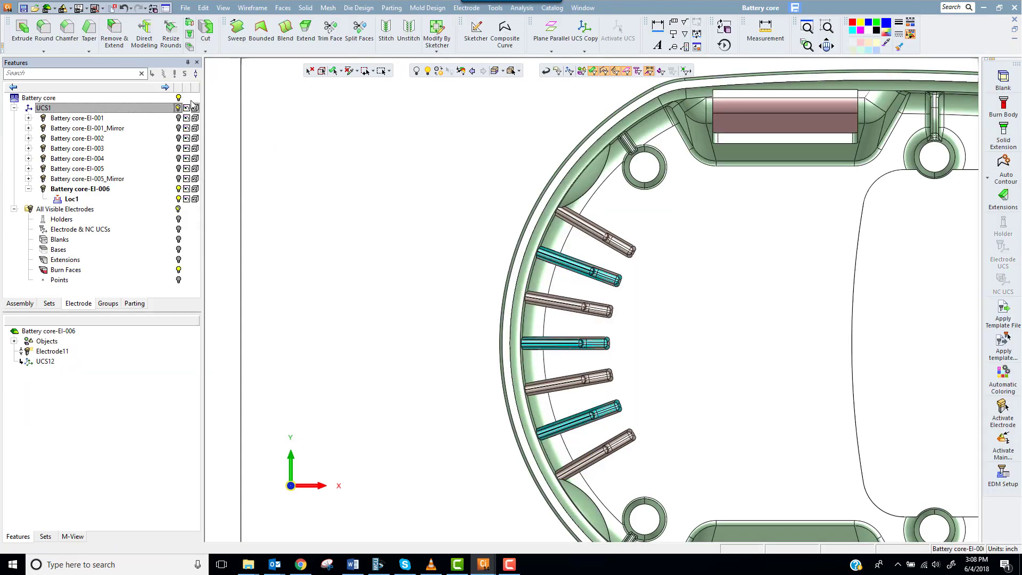
Hide the battery core, view the extracted rib faces in -Z isometric, and add a rectangular wireframe blank with a 0.75 base height.
left_click(179, 98)
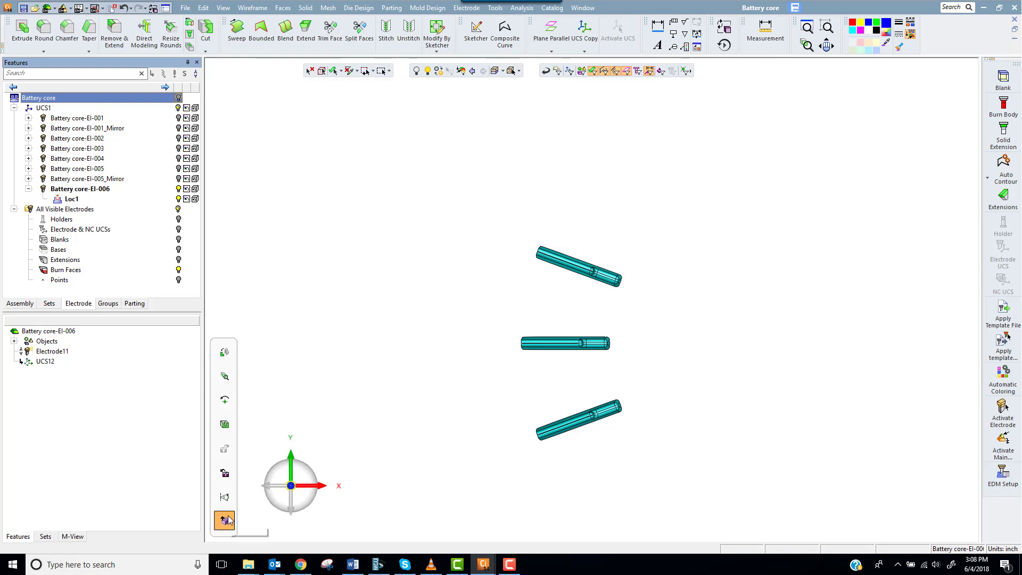
left_click(309, 502)
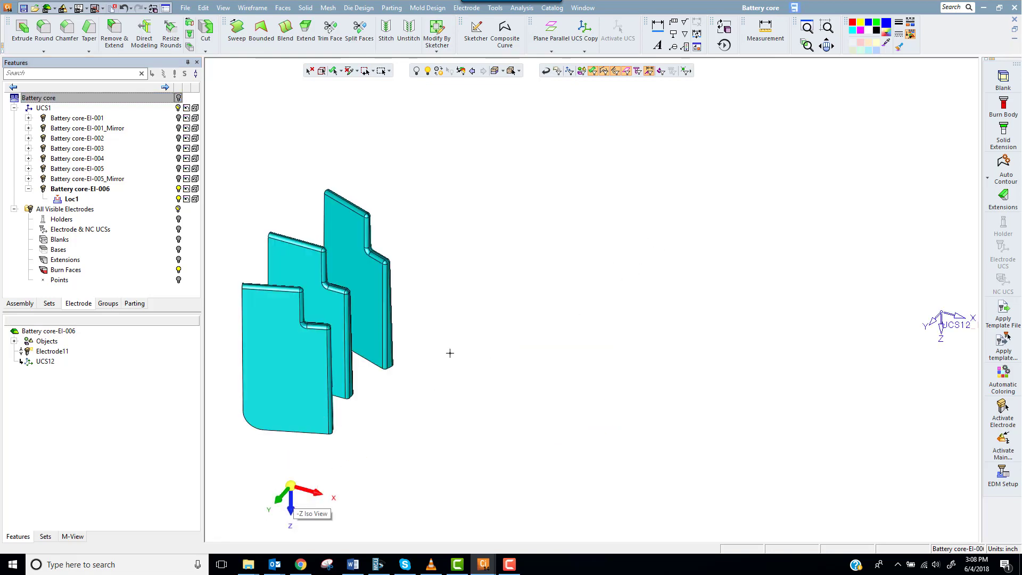
middle_click_drag(450, 353, 783, 350)
left_click(1003, 106)
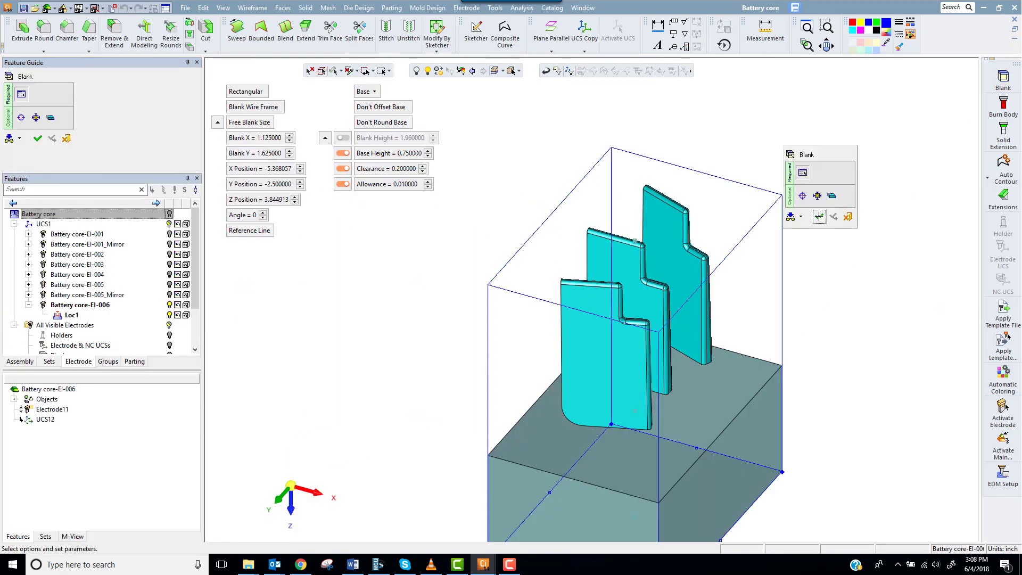
Set the burn body's minimum distance, bottom offset and lateral offset to 0.02 each.
left_click(254, 118)
type("0.02")
key("Return")
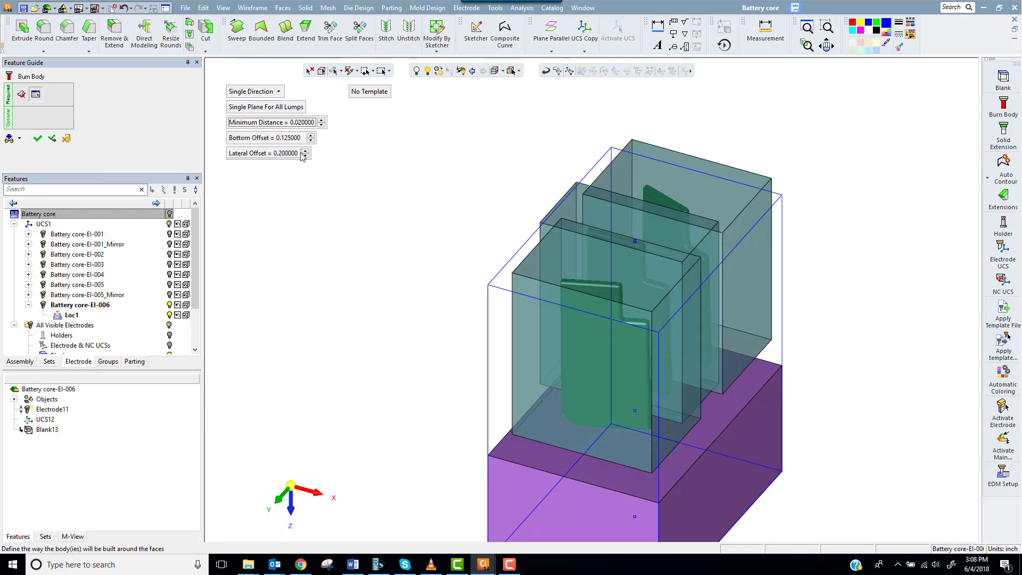
left_click(293, 138)
type("0.02")
key("Return")
left_click(278, 153)
type("0.02")
key("Return")
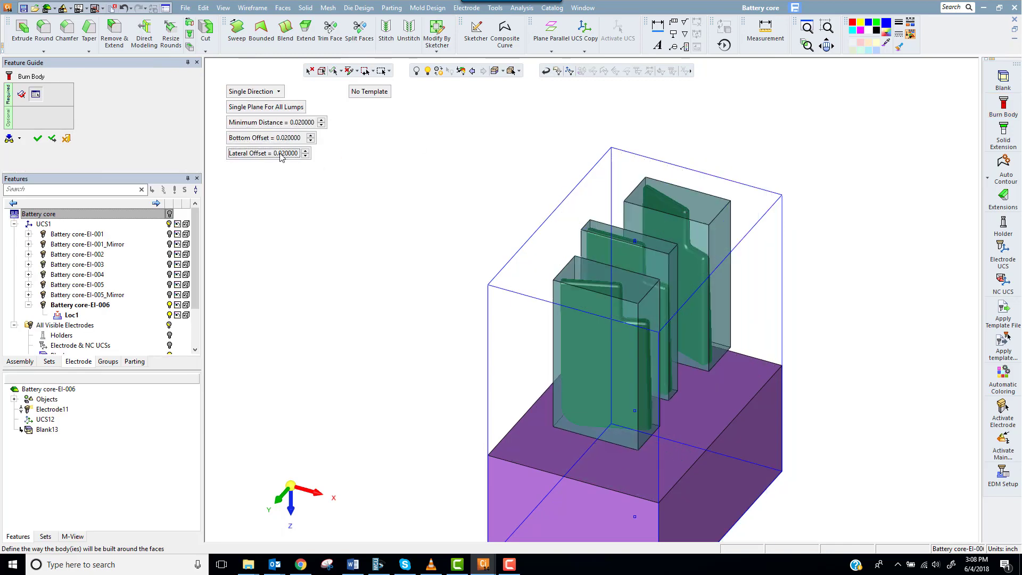
Change the direction method of the burn body and create it around the three rib faces.
left_click(255, 92)
left_click(270, 109)
middle_click(363, 219)
left_click(364, 219)
left_click(363, 218)
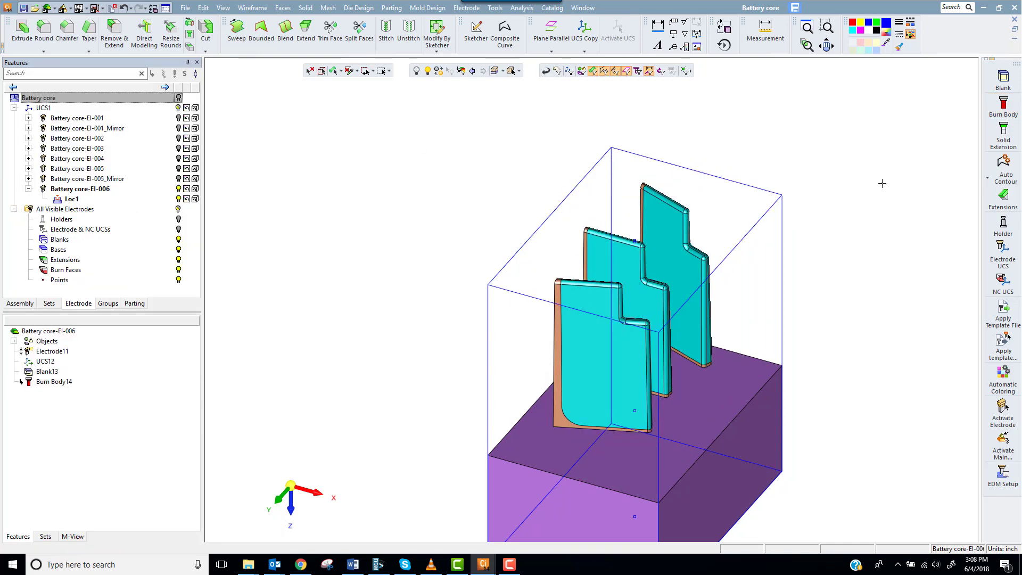
Add a solid extension joining the three rib bodies to the blank's base.
left_click(1003, 133)
left_click(238, 107)
left_click(263, 166)
left_click(350, 214)
Add the ER-017xxx mini flat holder from the Erowa mm catalog to the electrode.
left_click(1002, 226)
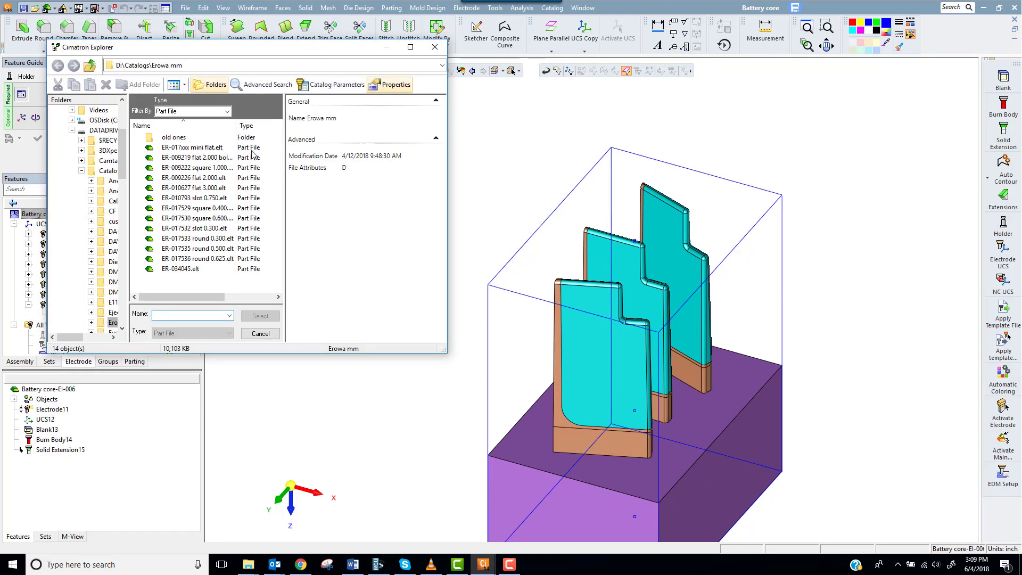
double_click(219, 150)
middle_click(396, 192)
left_click(396, 193)
Create the electrode UCS for the three-rib electrode and return to the parent assembly.
left_click(1003, 253)
left_click(771, 189)
right_click(375, 182)
left_click(375, 181)
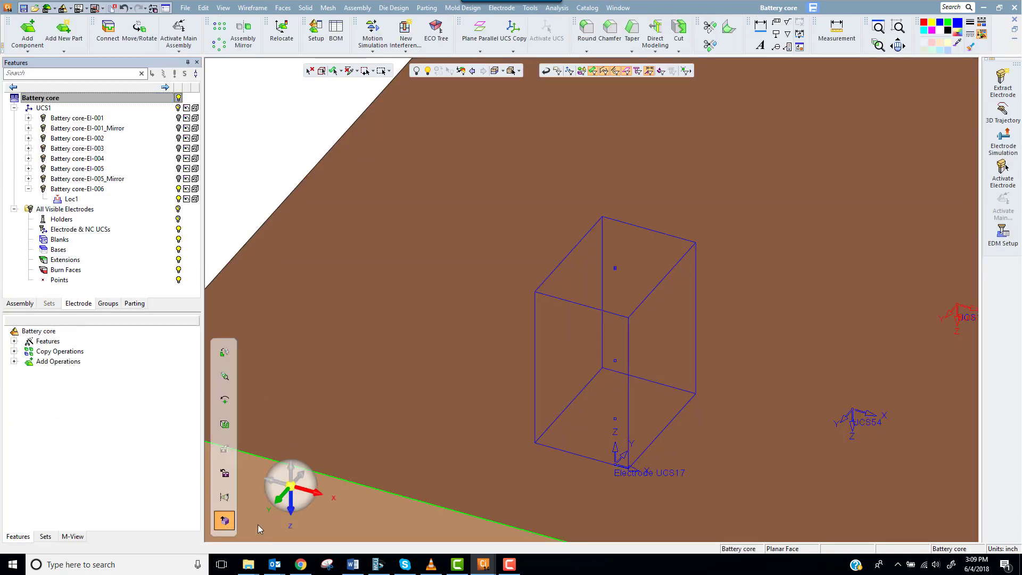
Hide electrode Battery core-El-006 and place another electrode extraction over the same rib slots of the UCS54 core.
left_click(292, 511)
left_click(178, 189)
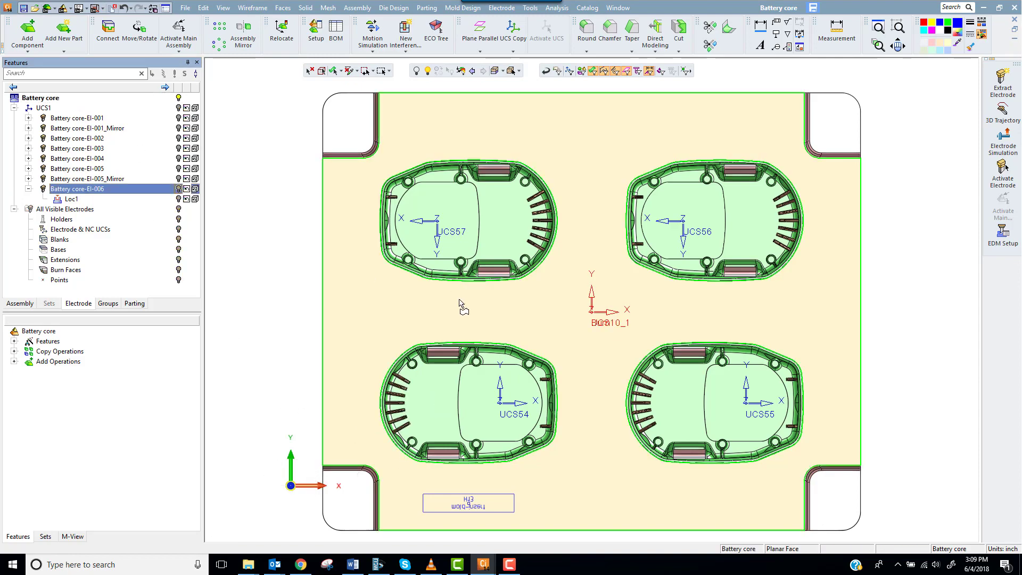
left_click(1002, 83)
middle_click_drag(411, 433, 607, 338, "ctrl")
right_click_drag(608, 338, 603, 246, "ctrl")
left_click(605, 251)
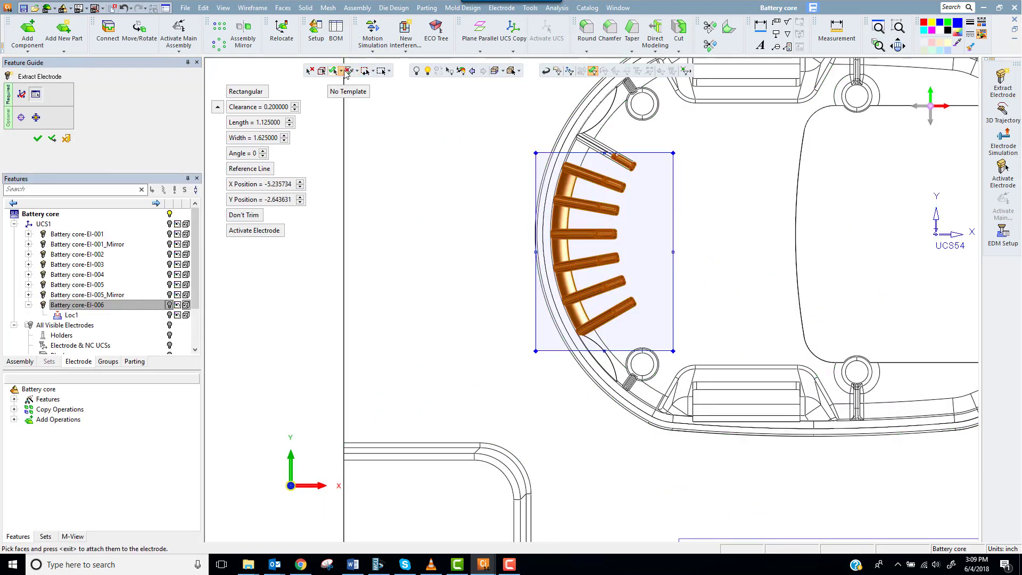
Replace the picked faces with only the first, third, fifth and seventh rib slots and extract them as a new electrode.
left_click(341, 71)
left_click(338, 159)
left_click(309, 70)
left_click(591, 148)
left_click(583, 206)
middle_click(456, 216)
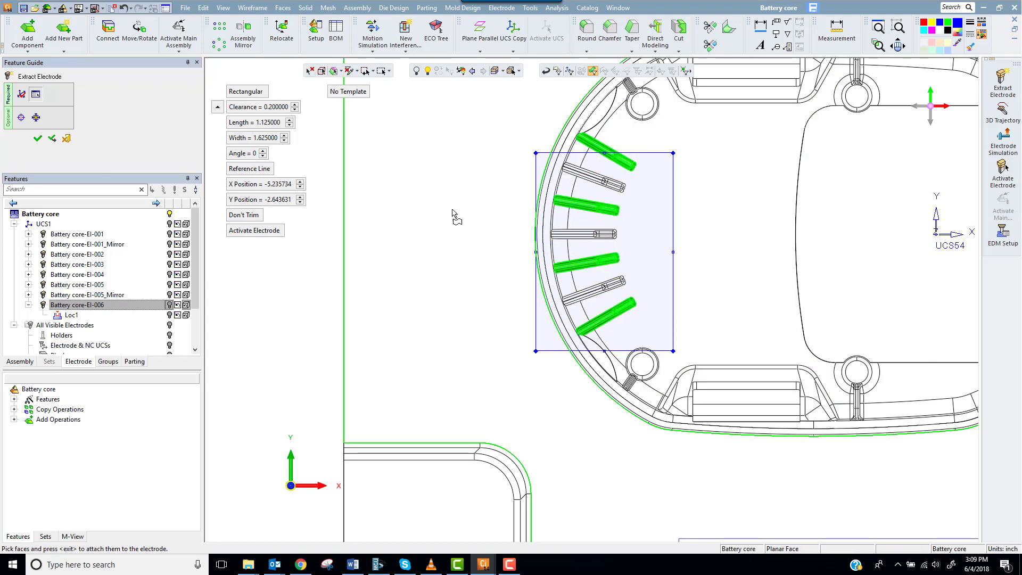
middle_click(456, 186)
left_click(455, 189)
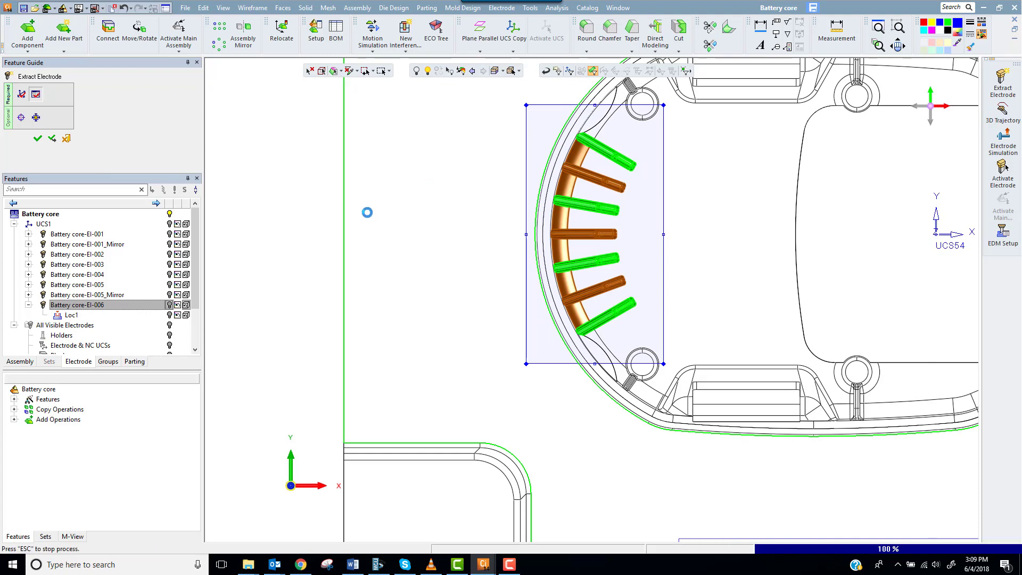
Hide the battery core and bring the four extracted rib faces into a -Z isometric view.
left_click(224, 520)
left_click(170, 98)
scroll(485, 251, "up", 5)
middle_click_drag(486, 251, 683, 244, "ctrl")
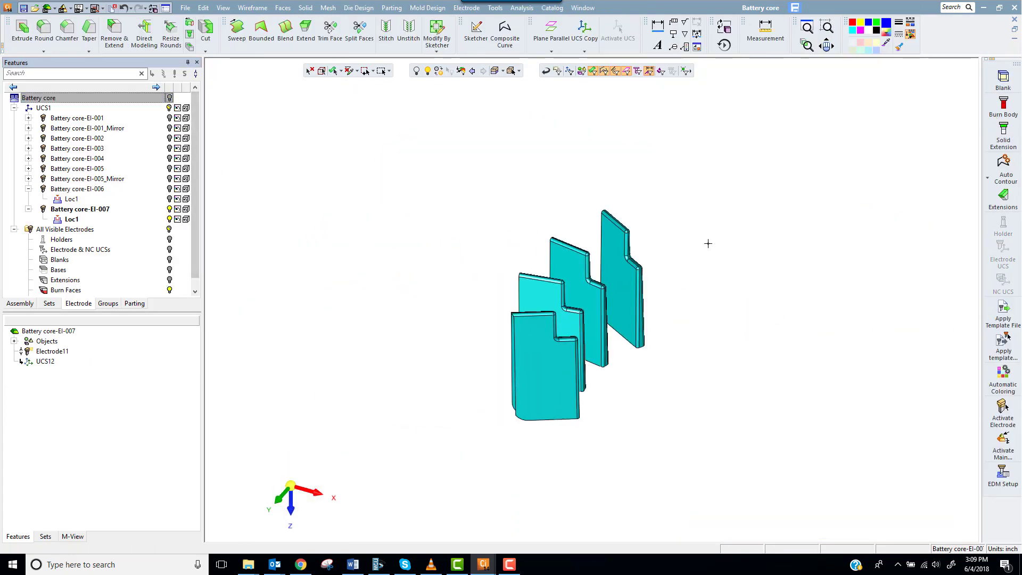
Show electrode Battery core-El-006 and apply its construction steps as a template to the active electrode Battery core-El-007.
left_click(170, 199)
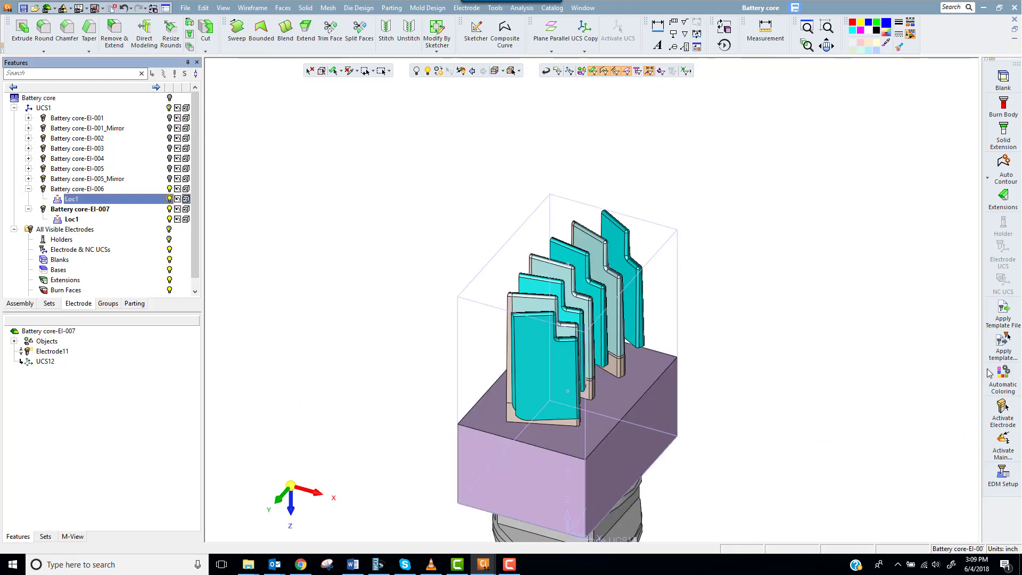
left_click(1004, 343)
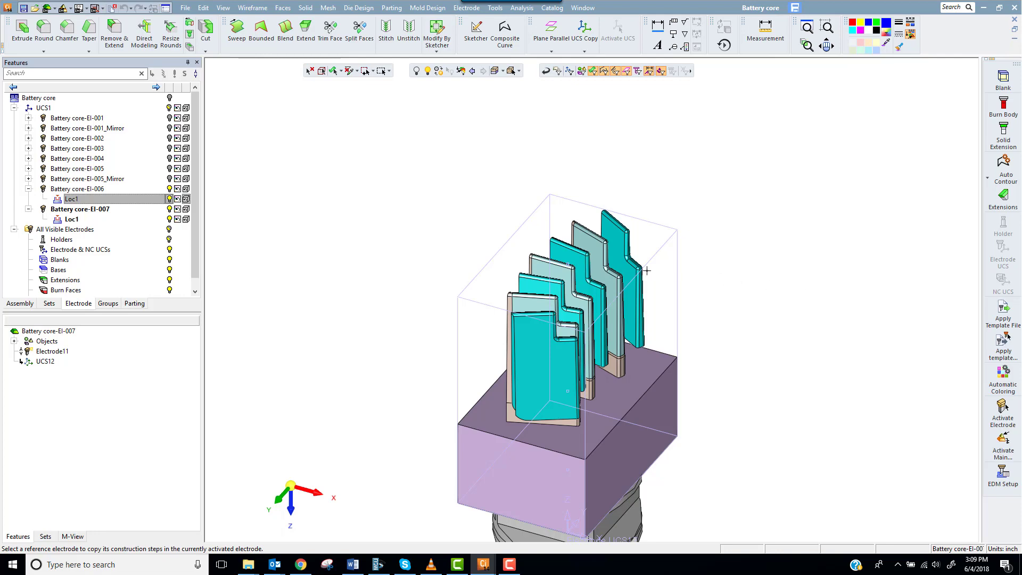
left_click(624, 273)
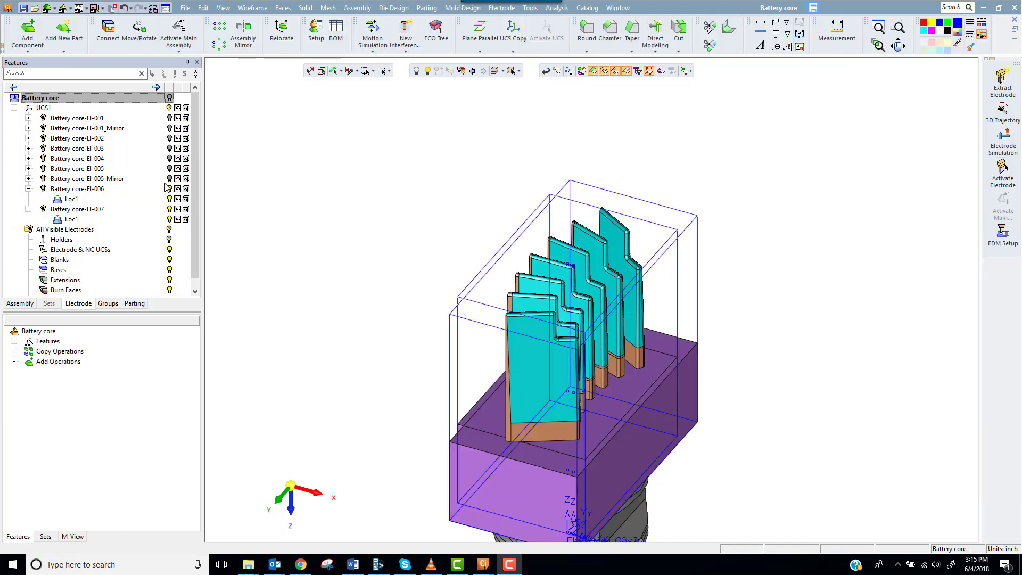
Hide Battery core-El-006 and inspect the rib bodies, extensions and base of Battery core-El-007.
left_click(169, 189)
middle_click_drag(538, 340, 655, 405)
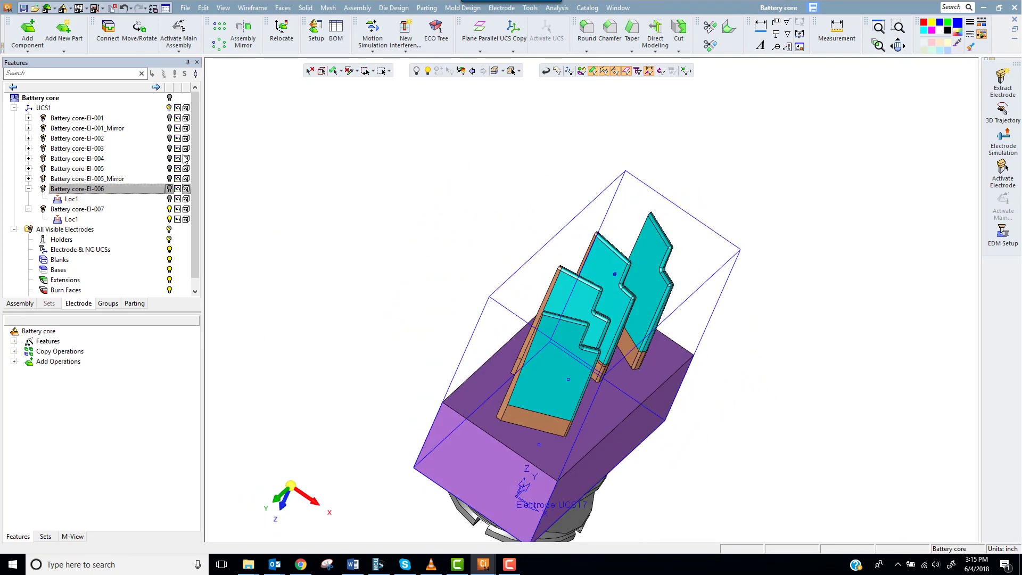
left_click(170, 209)
left_click(169, 209)
Activate electrode Battery core-El-006 and save its construction steps as an electrode template named "video temp".
double_click(121, 191)
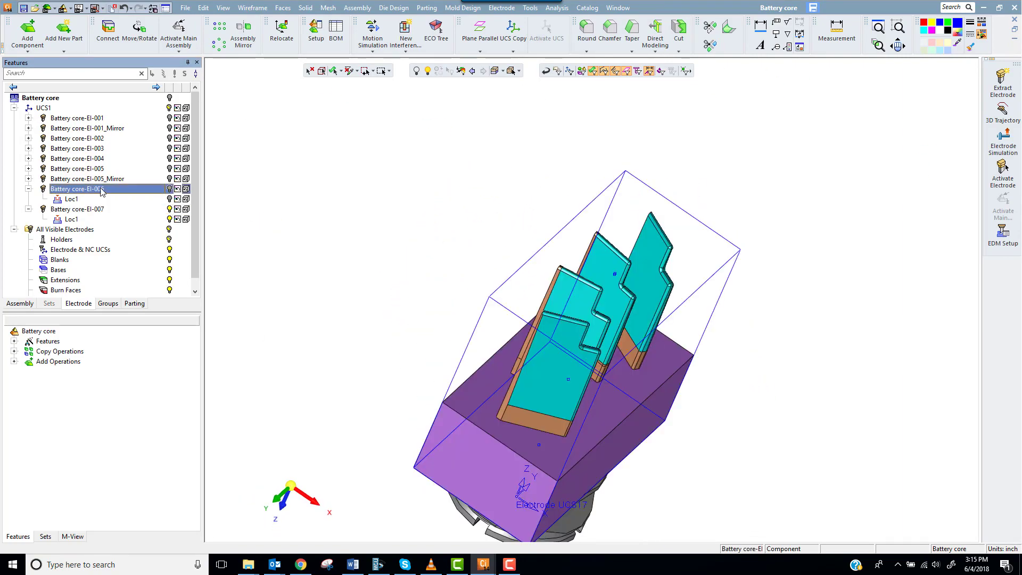
left_click(475, 8)
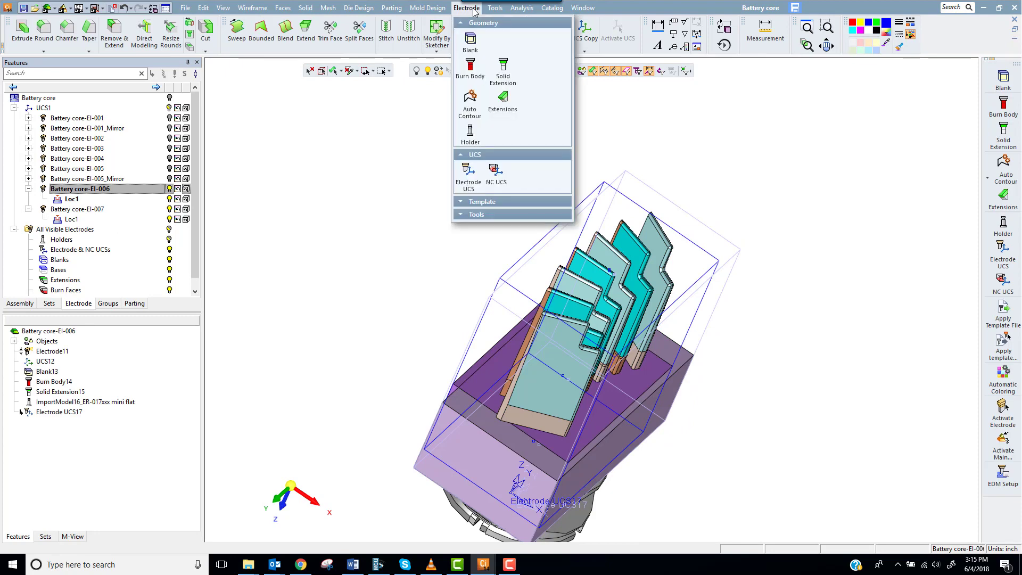
left_click(482, 203)
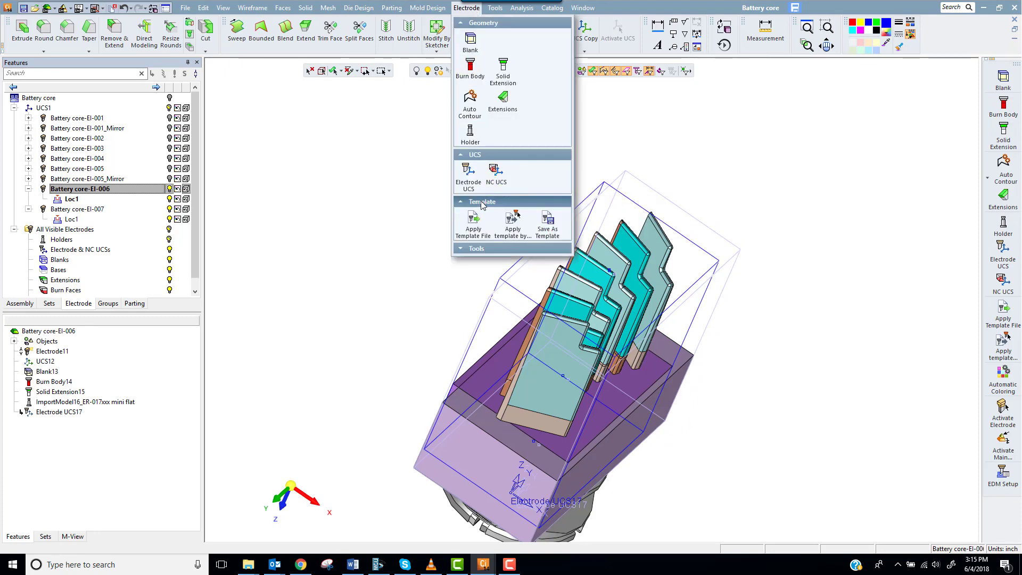
left_click(547, 224)
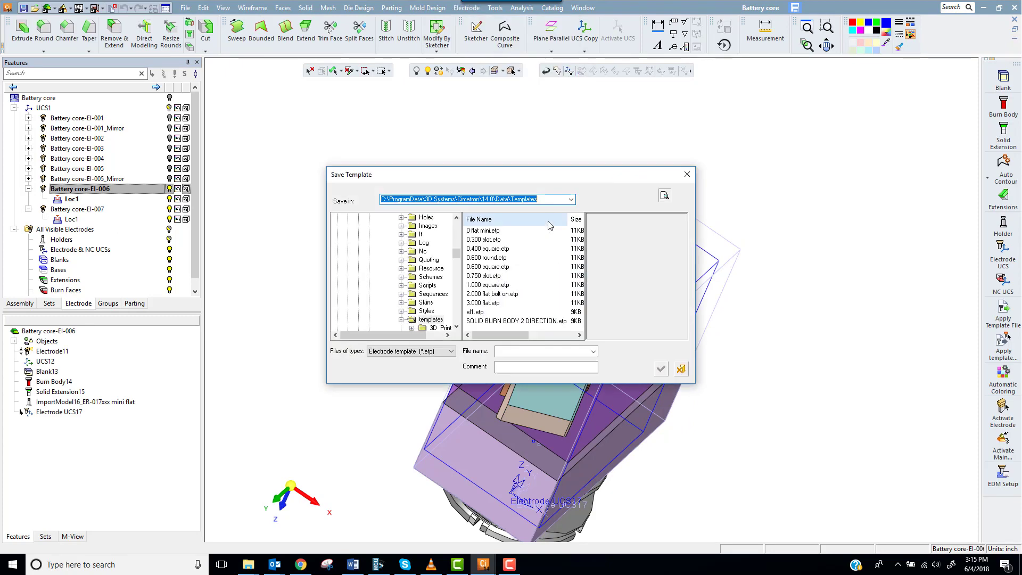
left_click(511, 352)
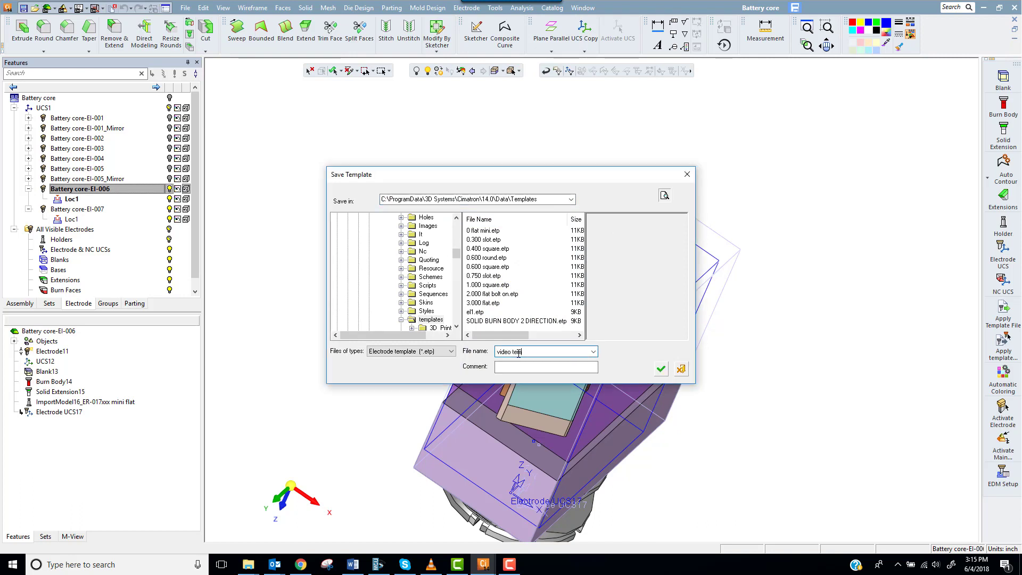
left_click(661, 368)
Reactivate the main assembly, hide Battery core-El-007 and show the battery core in a top view.
right_click(297, 172)
left_click(322, 178)
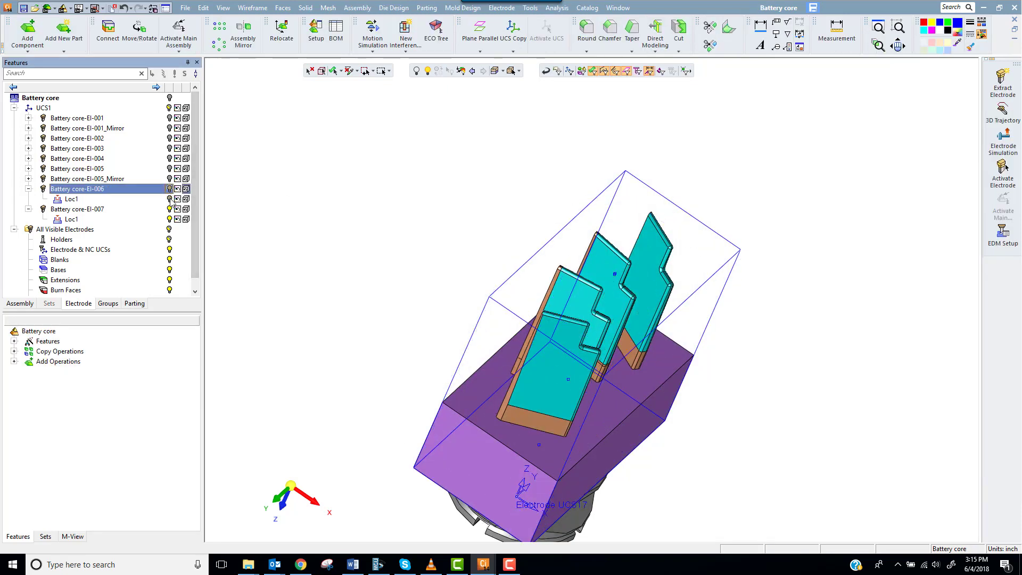
left_click(169, 209)
left_click(170, 97)
left_click(283, 506)
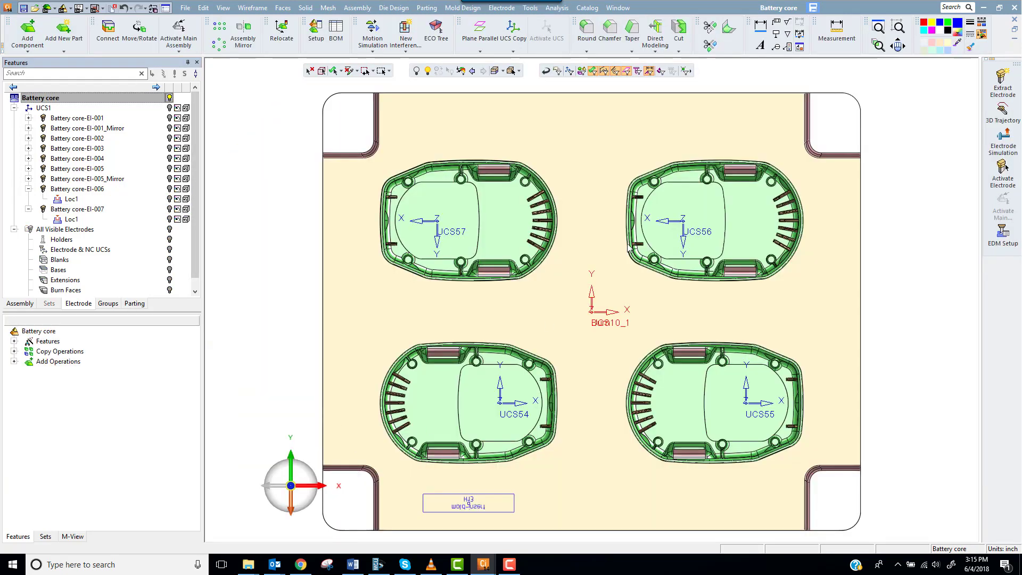
Start extracting a new electrode from the faces of the two short rib slots at the +X end of the UCS54 core.
left_click(1003, 81)
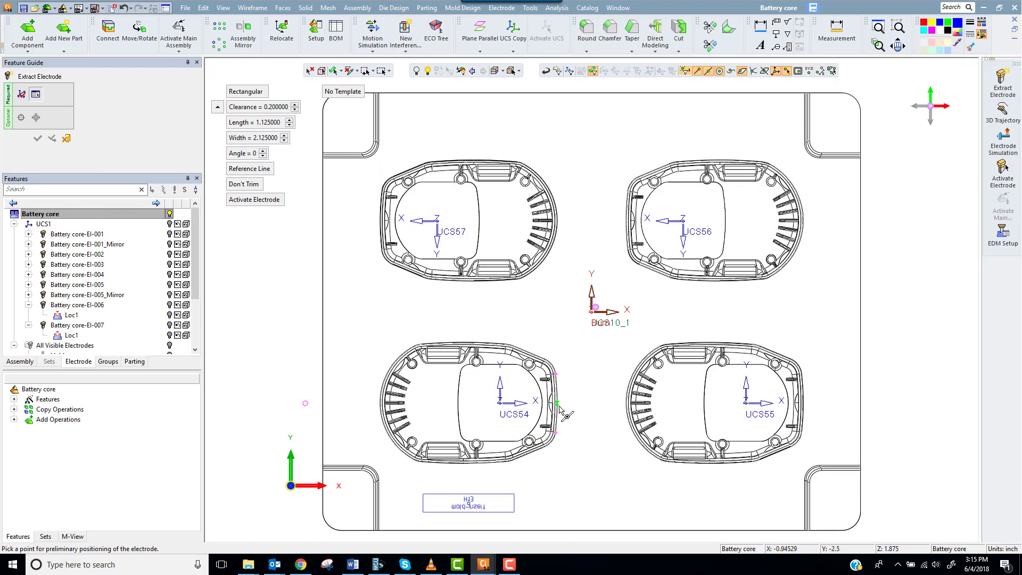
left_click(560, 409)
scroll(572, 407, "up", 5)
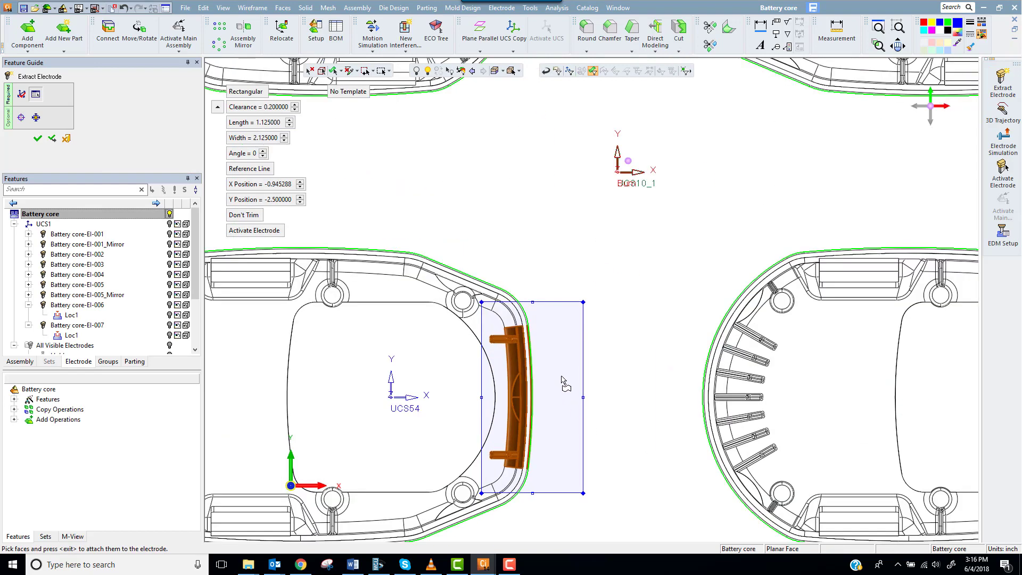
left_click_drag(542, 334, 469, 346)
left_click_drag(544, 446, 476, 460)
middle_click(575, 414)
middle_click(577, 341)
middle_click(575, 323)
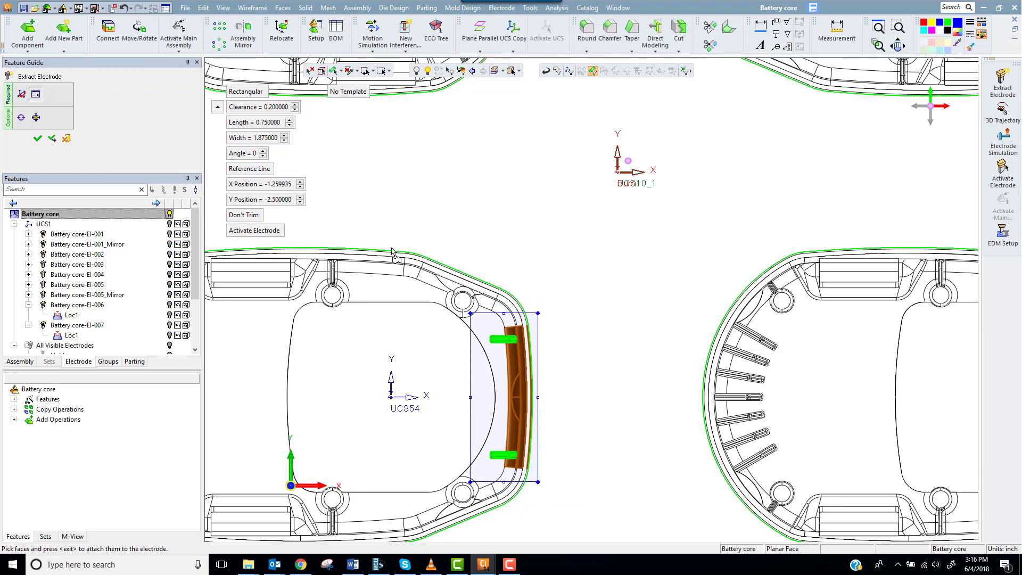
Apply the template "video temp.etp" to the electrode being extracted and create it.
left_click(354, 92)
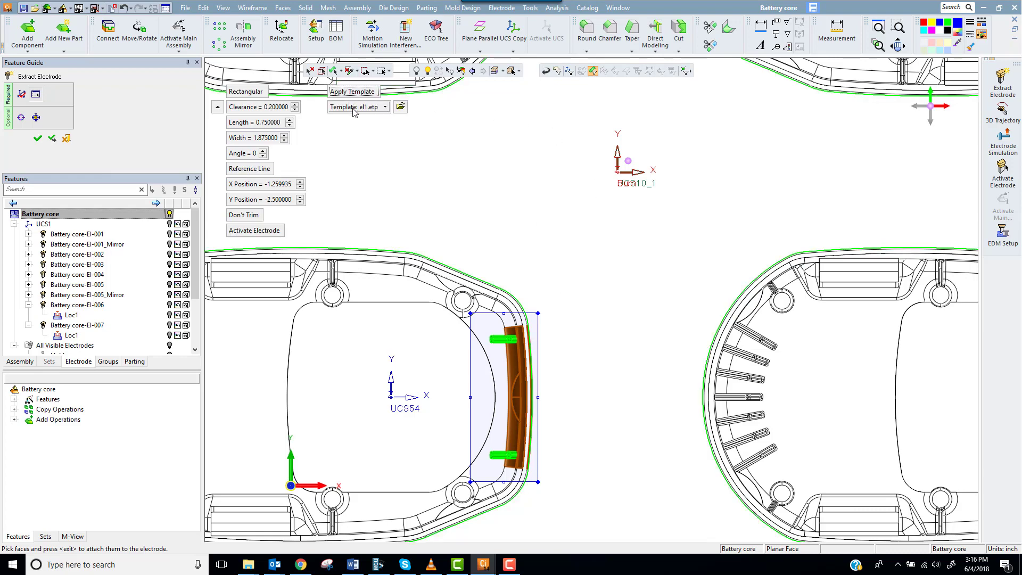
left_click(354, 107)
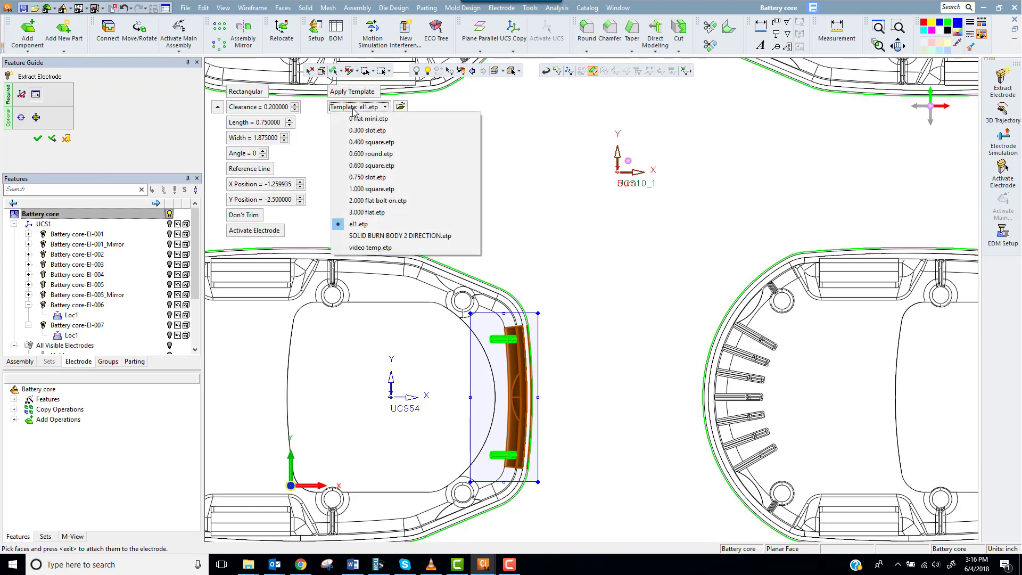
left_click(361, 248)
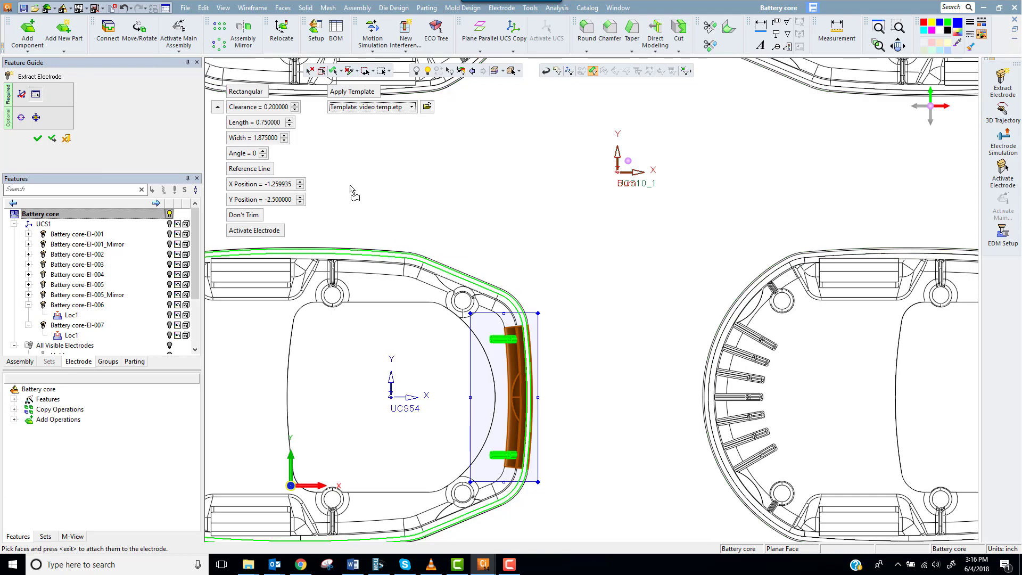
left_click(37, 139)
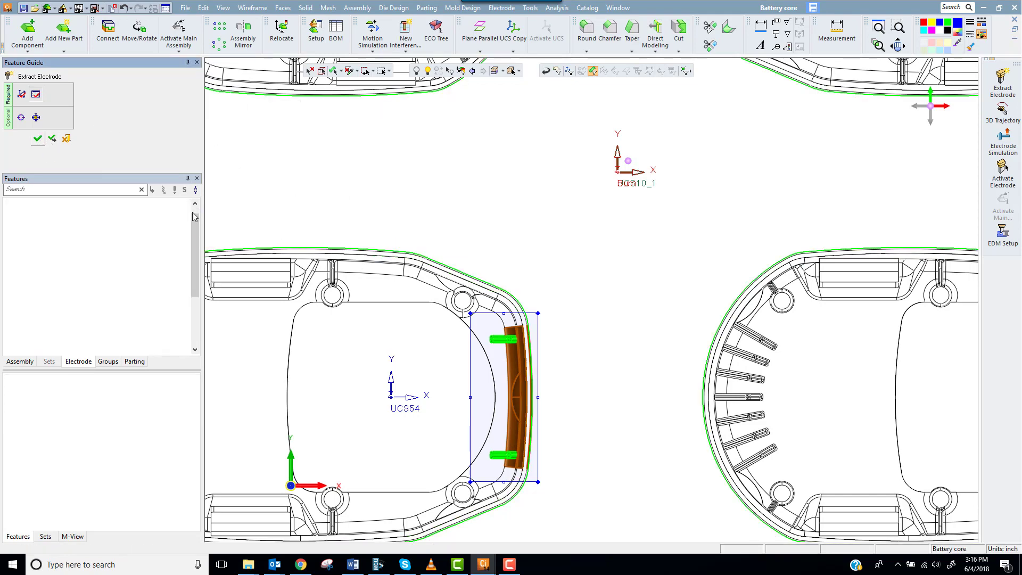
Inspect Battery core-El-008 from below with the battery core hidden, and show the core again in an isometric view.
left_click(169, 98)
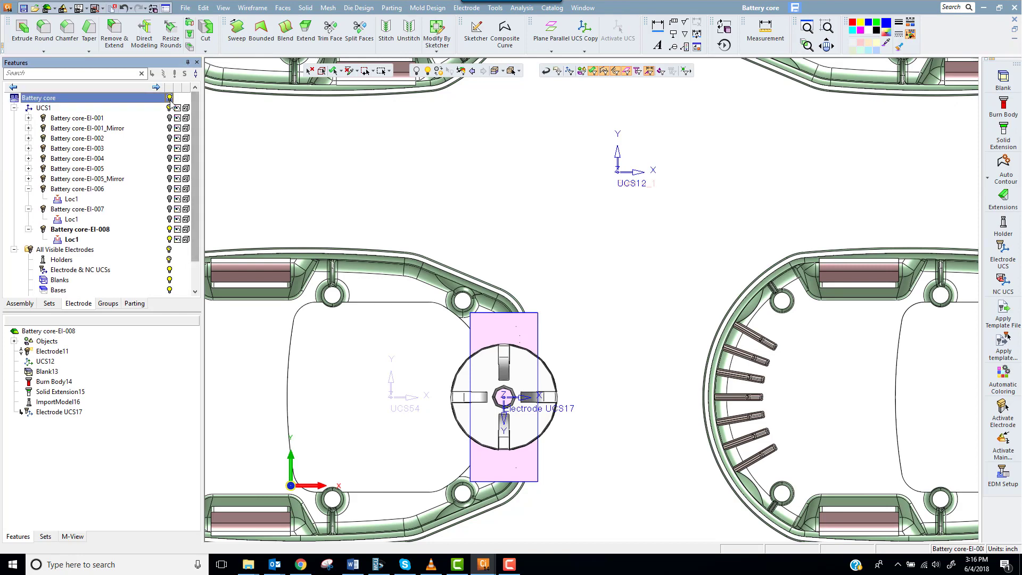
mouse_move(266, 498)
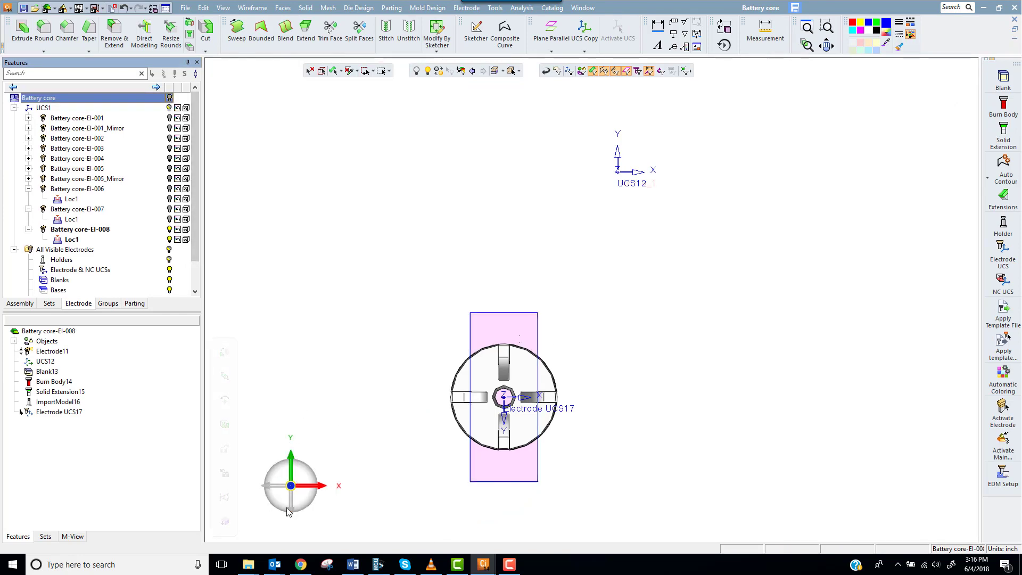
left_click(303, 503)
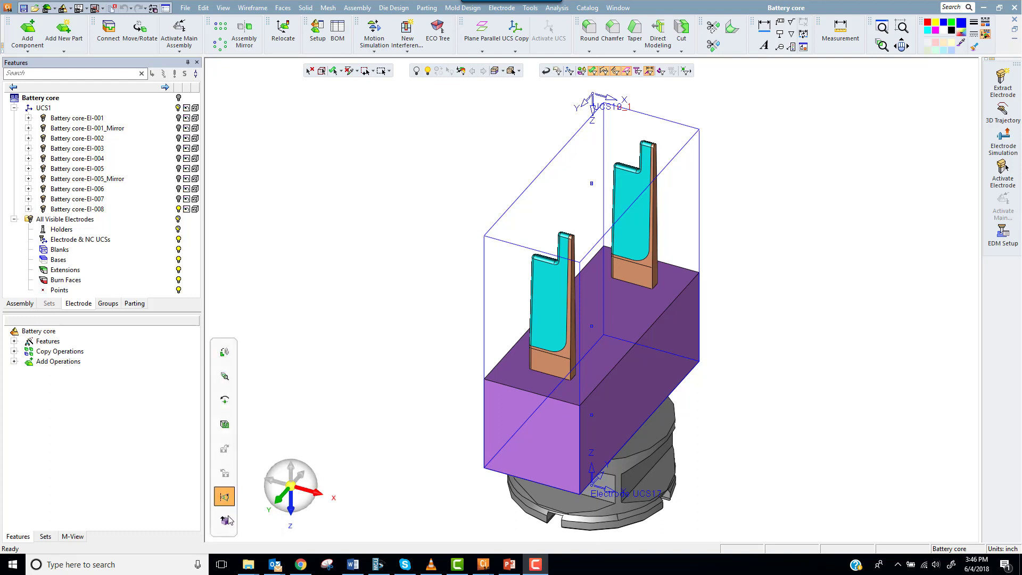
left_click(306, 508)
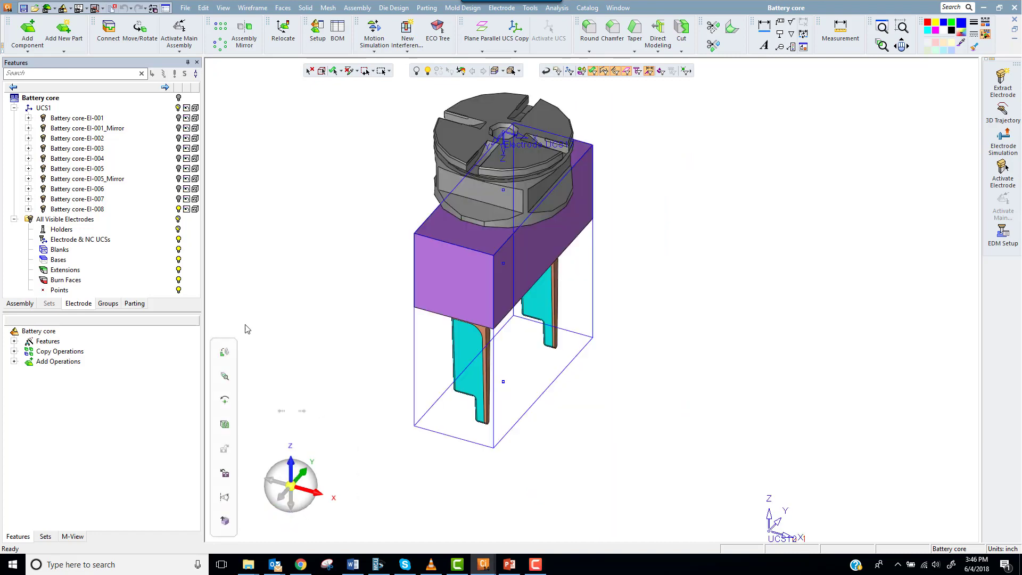
left_click(179, 98)
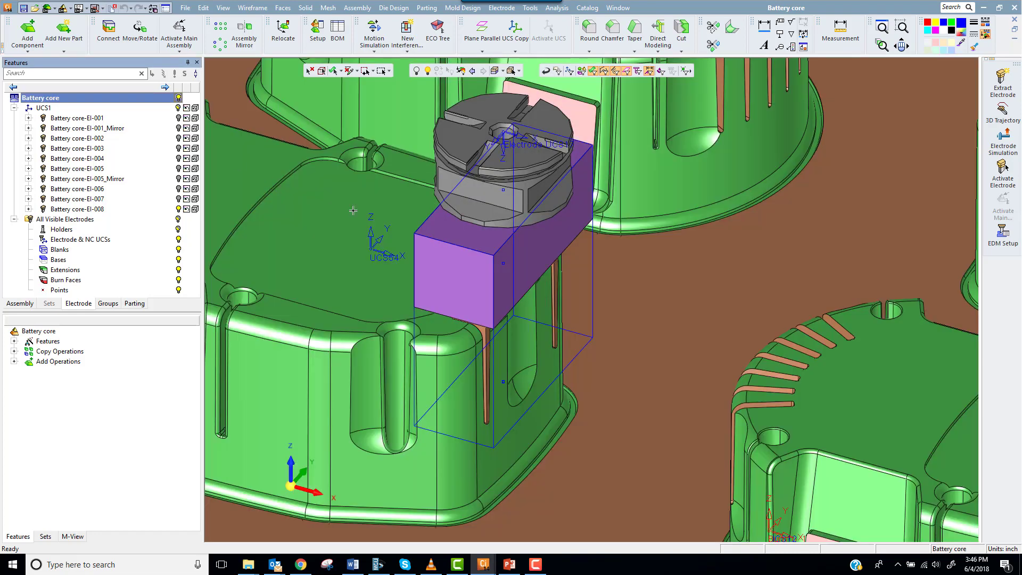
scroll(708, 229, "down", 3)
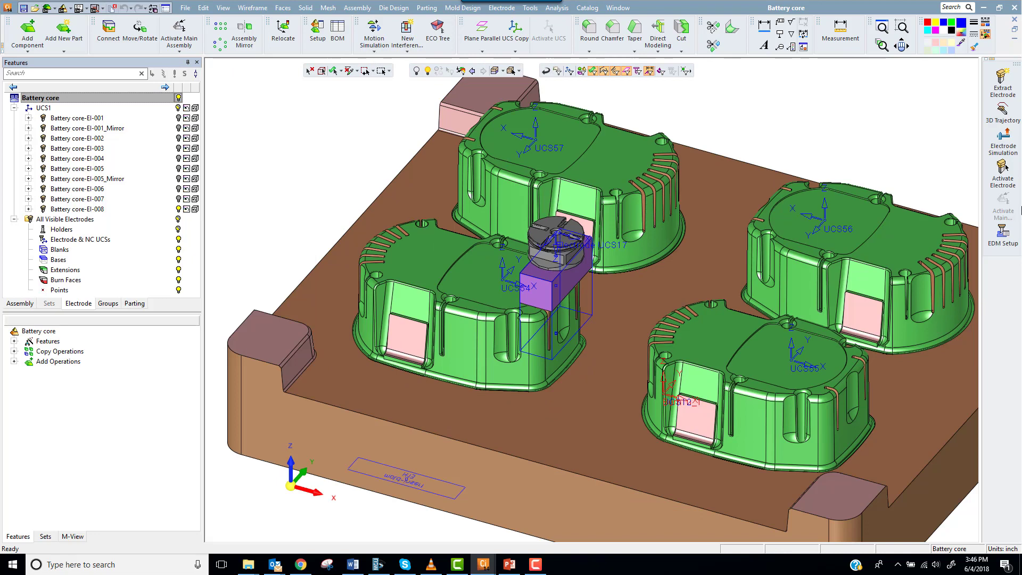
Begin a 3D trajectory for Battery core-El-008 with a 0.5 in linear movement along X, away from the slots.
left_click(1001, 113)
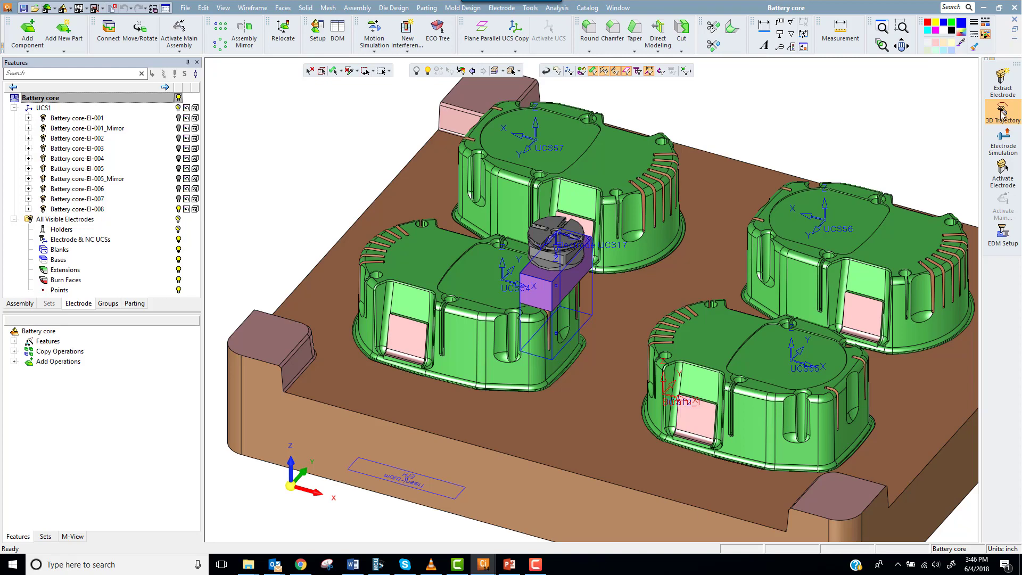
left_click(570, 261)
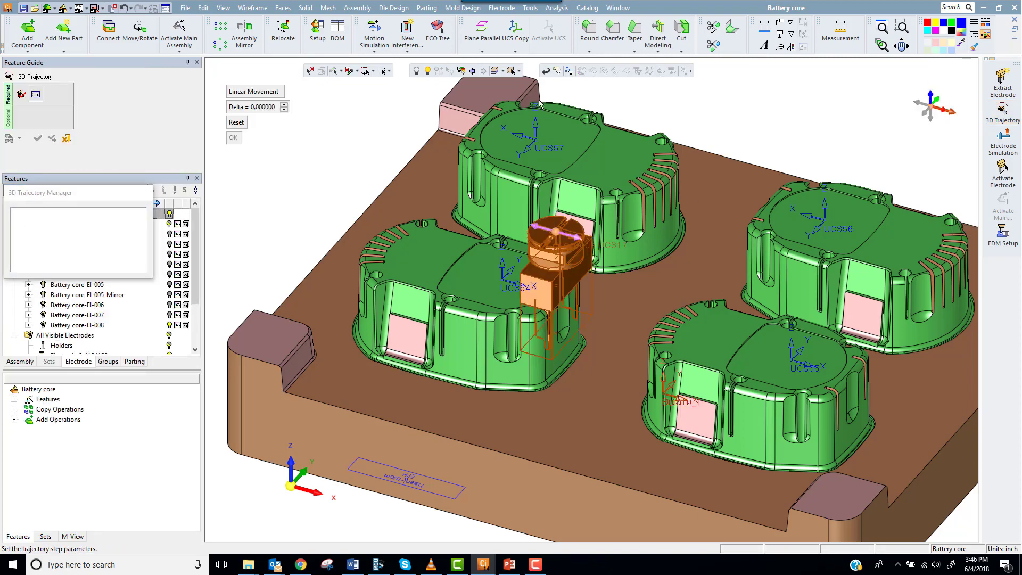
left_click(285, 105)
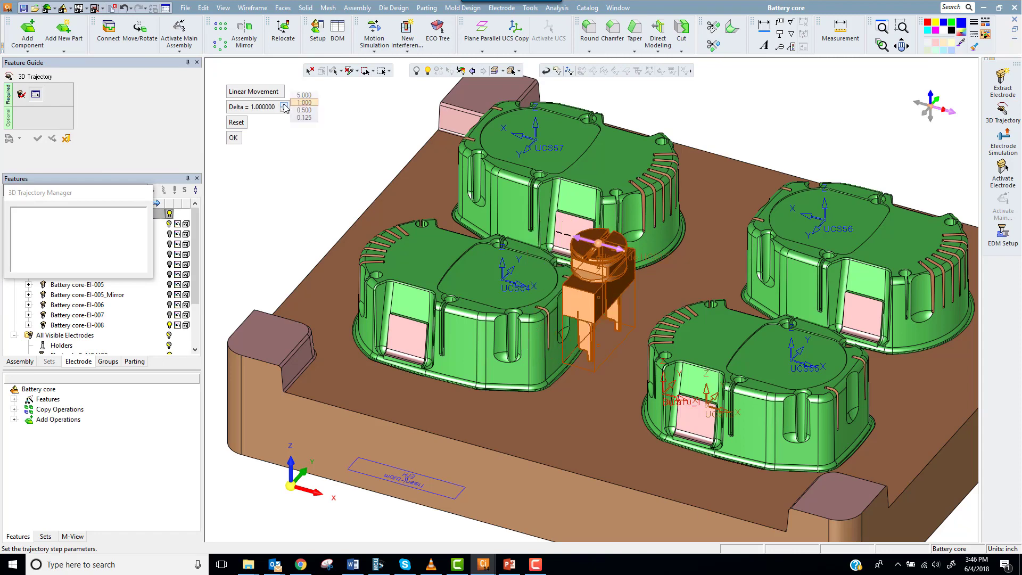
left_click(284, 109)
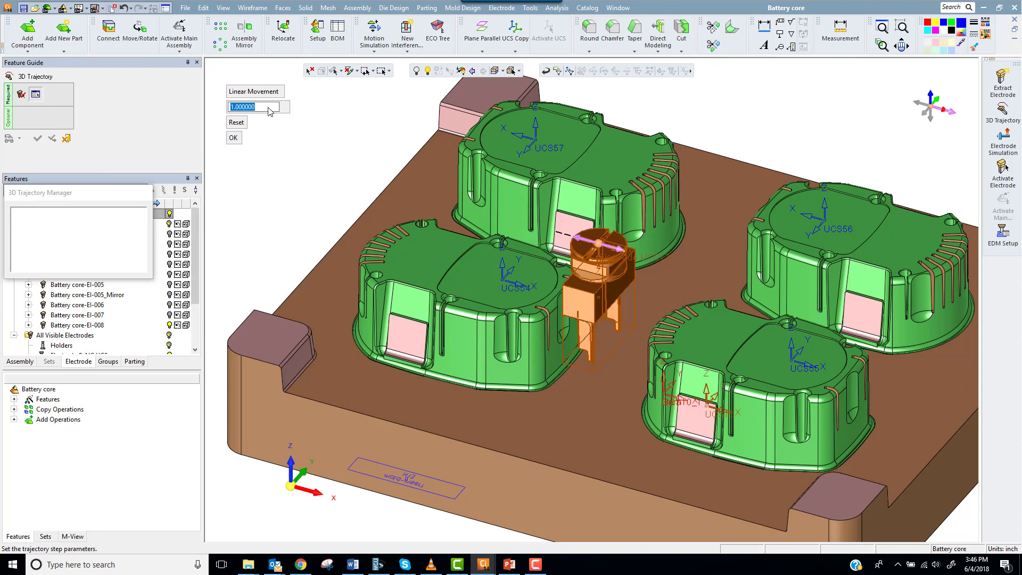
left_click(233, 137)
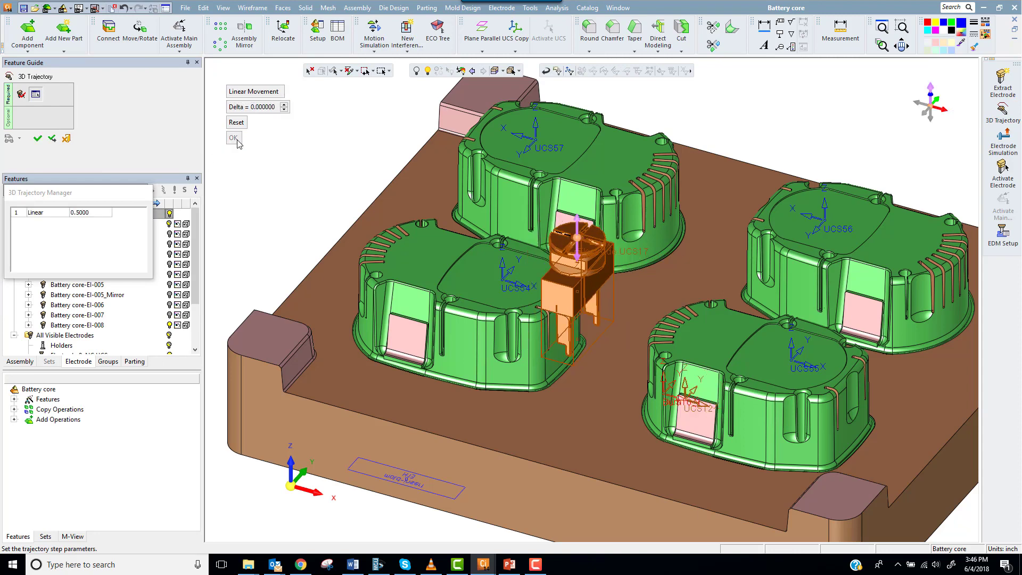
Add a 1 in upward linear movement along Z as the second trajectory step and finish the trajectory.
left_click(285, 107)
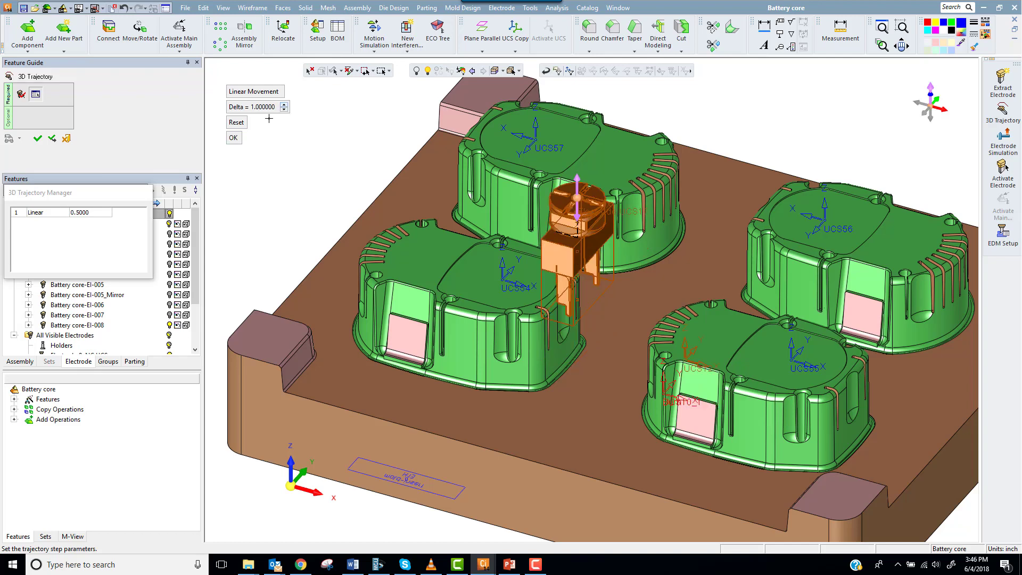
left_click(234, 138)
left_click(38, 139)
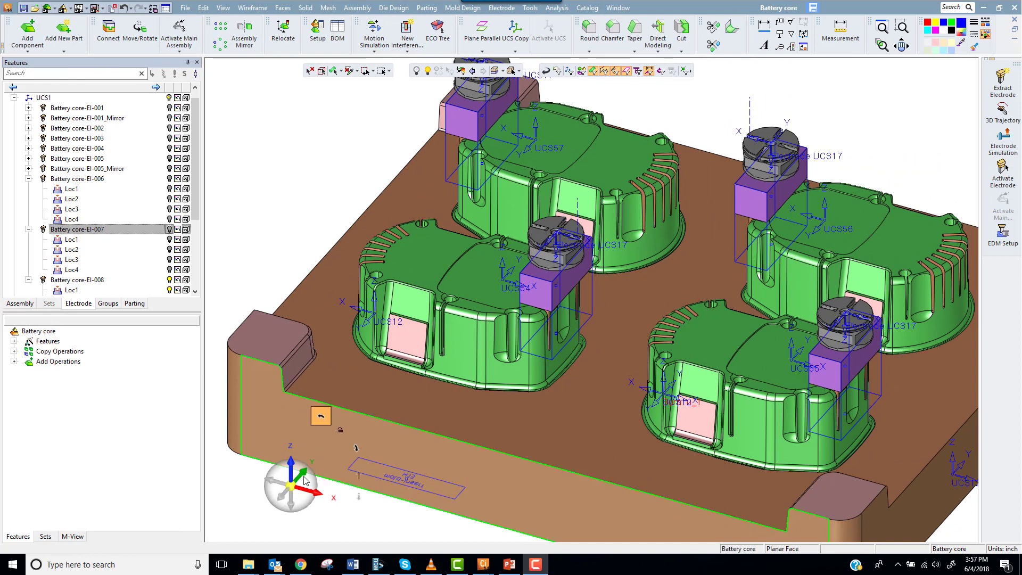
Fit the whole core in an isometric view and simulate Battery core-El-008's movement at its four locations, with Slide the marked electrodes off.
mouse_move(230, 521)
left_click(291, 489)
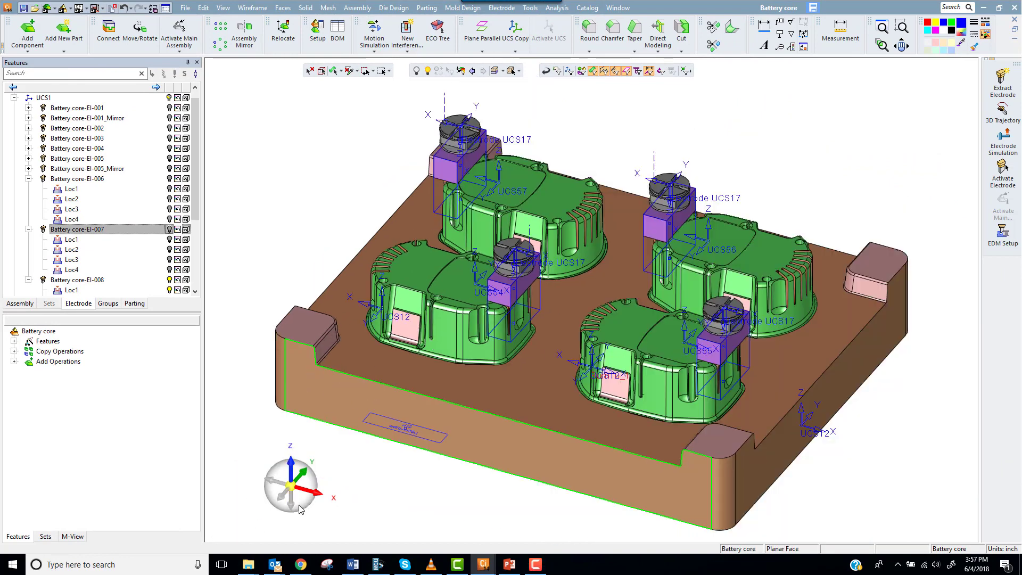
left_click(992, 153)
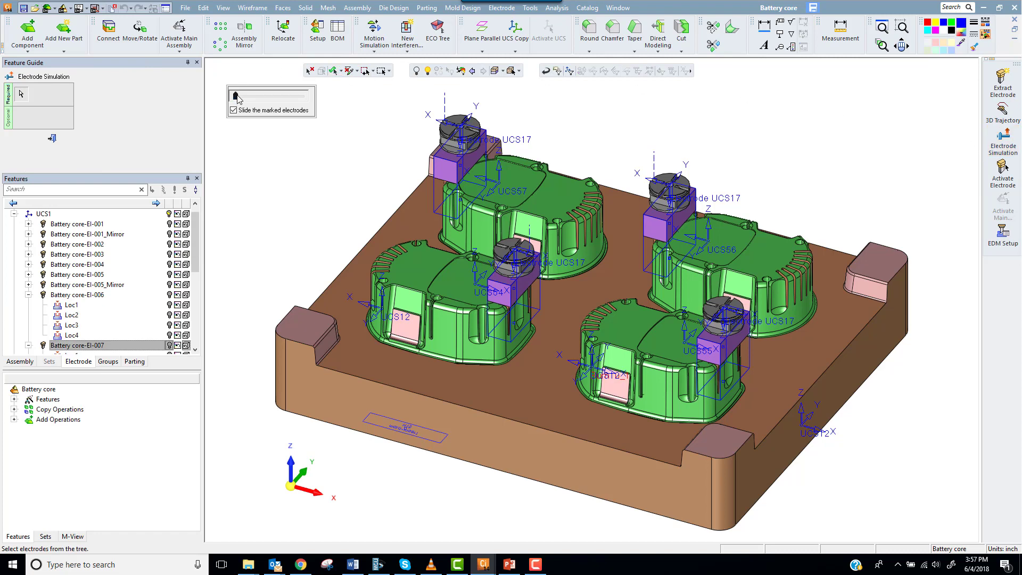
left_click_drag(237, 99, 257, 99)
left_click(94, 345)
scroll(98, 336, "down", 2)
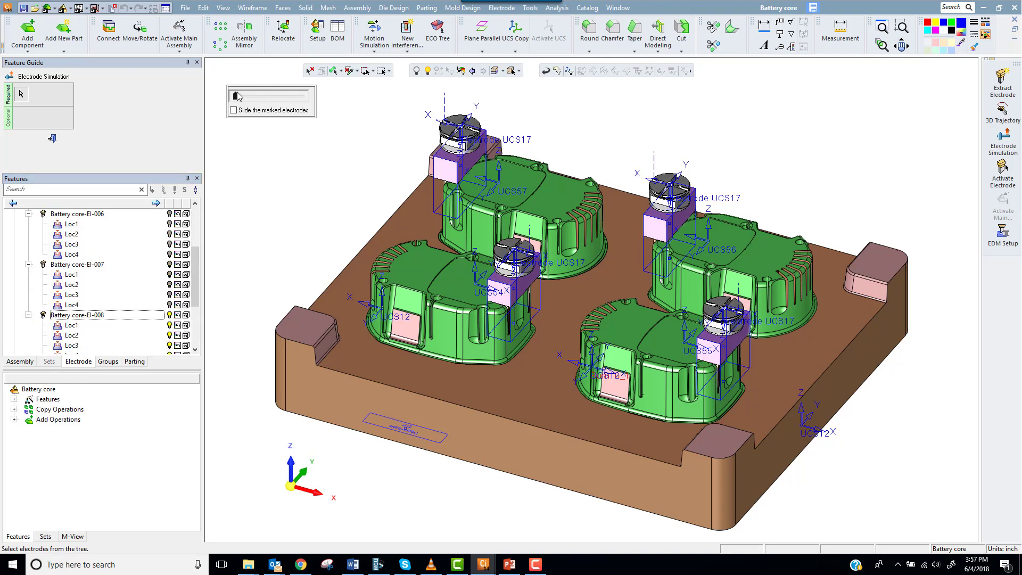
left_click_drag(238, 96, 202, 123)
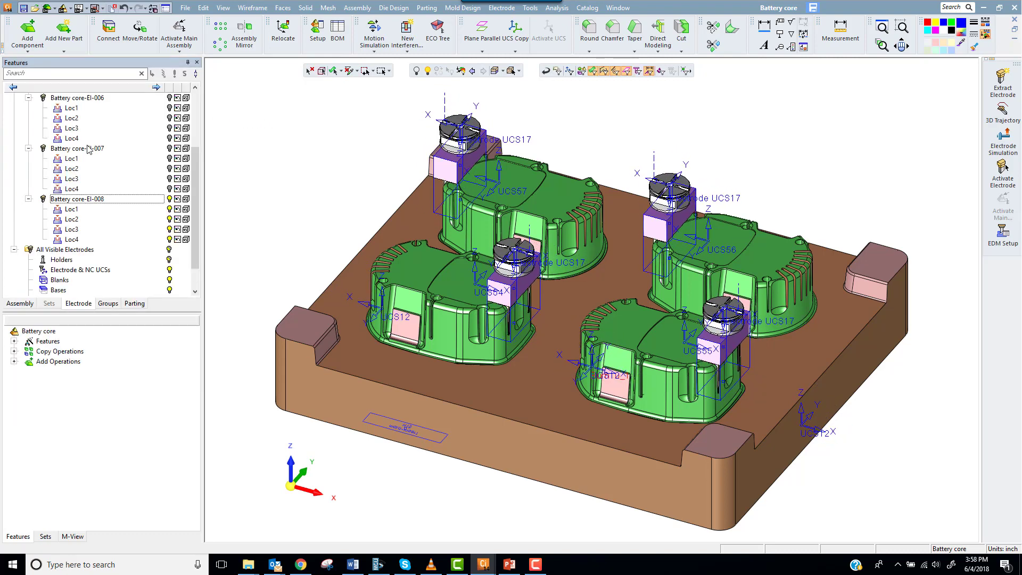